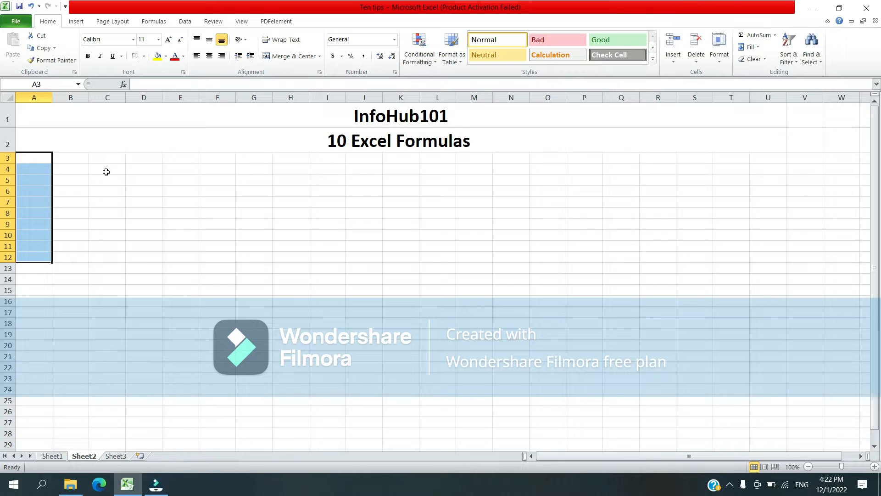
Enter the label "1- Average" in cell A3
{"action": "key", "text": "Right"}
{"action": "key", "text": "Left"}
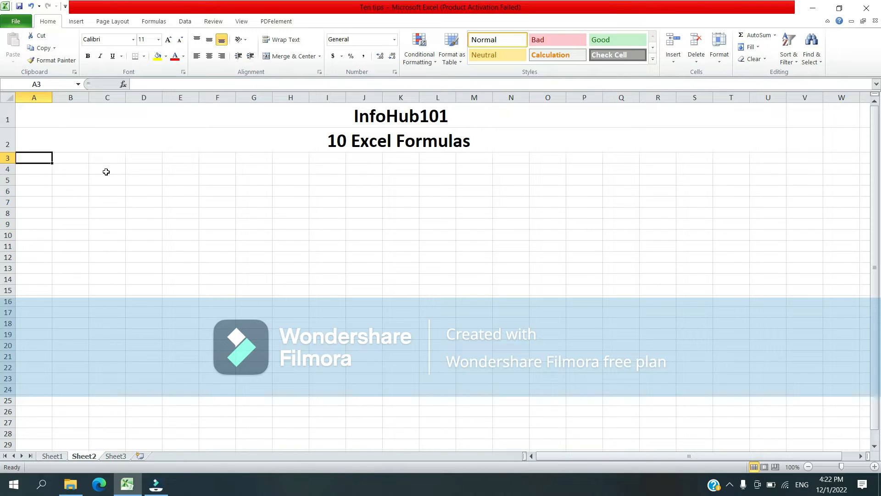
{"action": "type", "text": "1- av"}
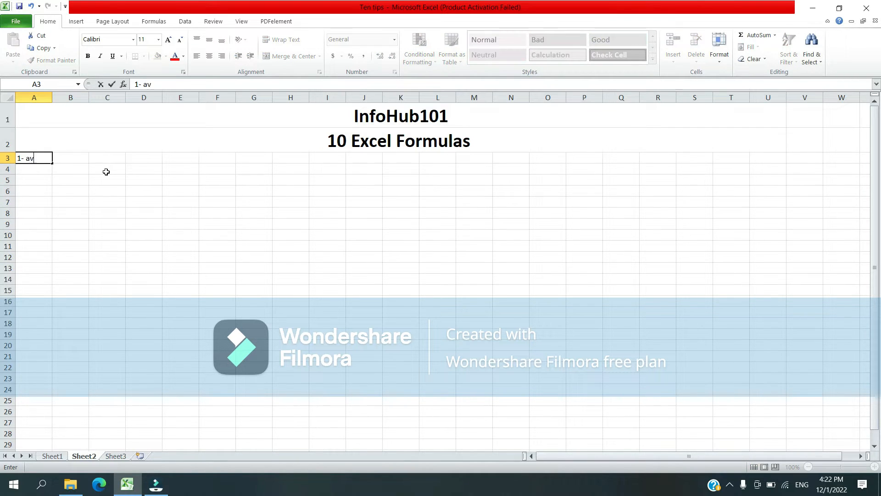
{"action": "key", "text": "BackSpace"}
{"action": "key", "text": "BackSpace"}
{"action": "type", "text": "Average"}
{"action": "key", "text": "Return"}
Enter the heading "Numbers" in D4 and list 2, 4, 8, 101, 102, 35 and 80 below it in D5:D11
{"action": "key", "text": "Right"}
{"action": "key", "text": "Right"}
{"action": "key", "text": "Right"}
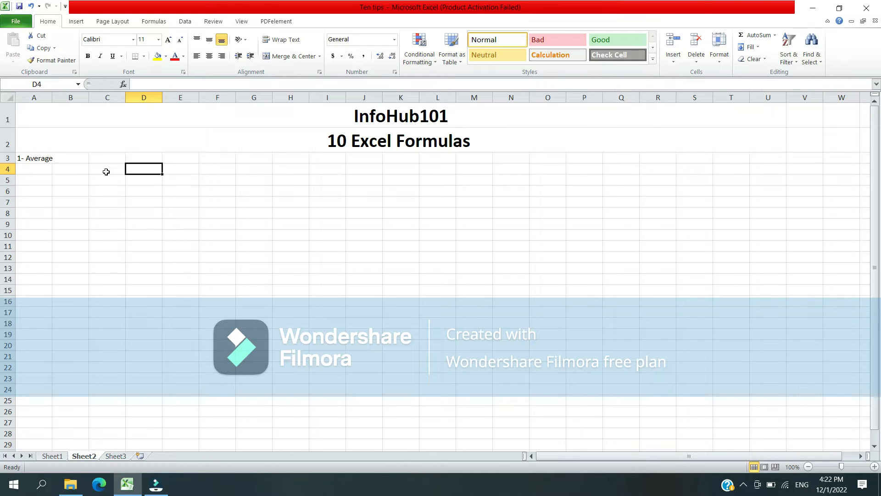
{"action": "type", "text": "Numbers"}
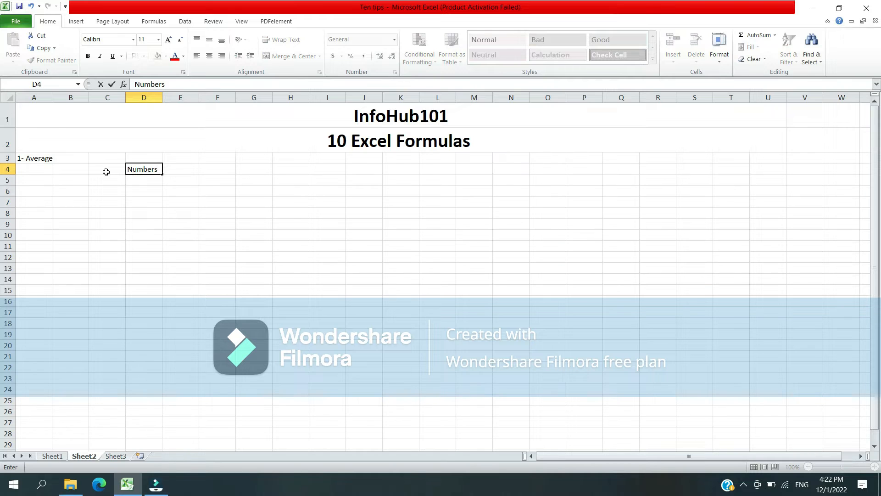
{"action": "key", "text": "Return"}
{"action": "type", "text": "2"}
{"action": "key", "text": "Return"}
{"action": "type", "text": "4"}
{"action": "key", "text": "Return"}
{"action": "type", "text": "8"}
{"action": "key", "text": "Return"}
{"action": "type", "text": "101"}
{"action": "key", "text": "Return"}
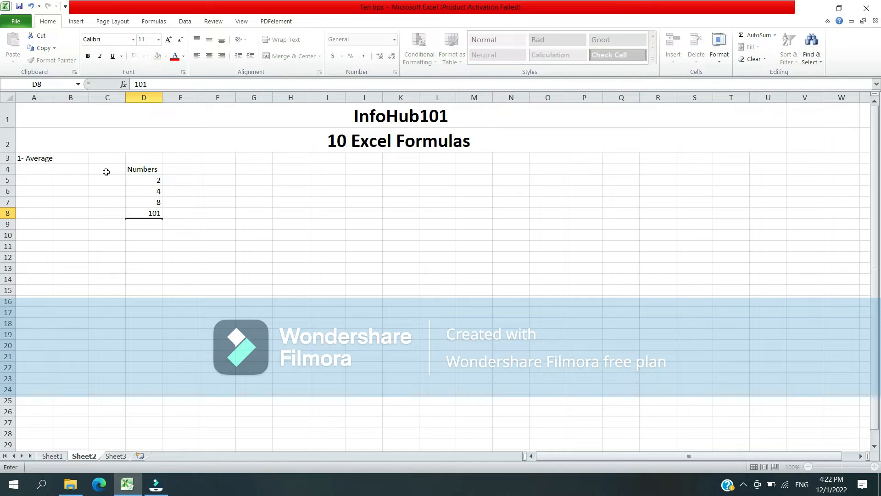
{"action": "type", "text": "102"}
{"action": "key", "text": "Return"}
{"action": "type", "text": "35"}
{"action": "key", "text": "Return"}
{"action": "type", "text": "80"}
{"action": "key", "text": "Return"}
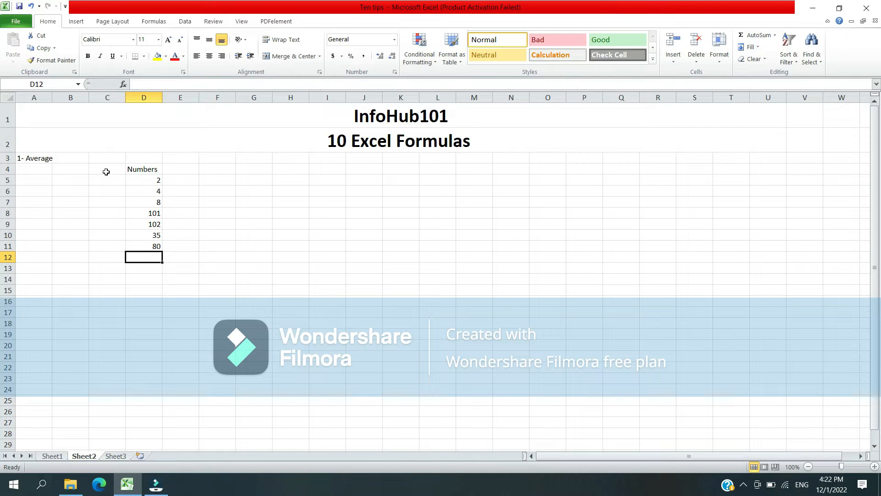
Calculate the average of the listed numbers in D12 with =AVERAGE(D5:D11)
{"action": "key", "text": "Left"}
{"action": "key", "text": "Right"}
{"action": "type", "text": "=ave"}
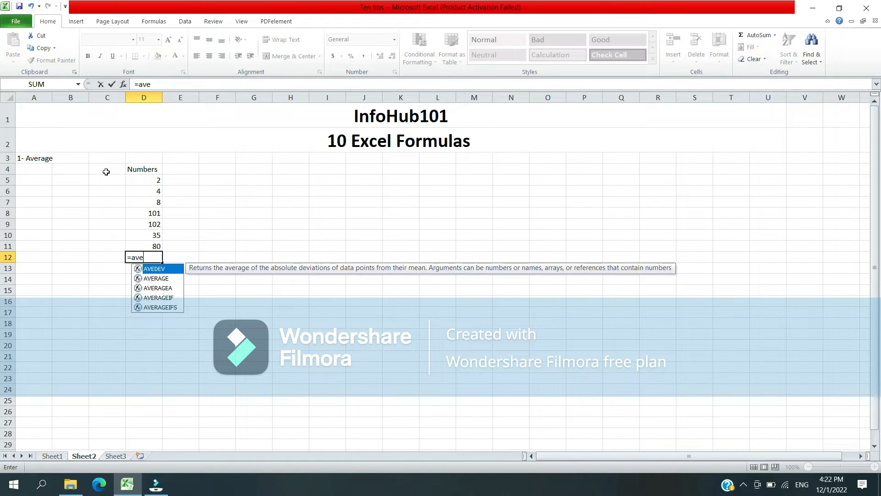
{"action": "type", "text": "rage"}
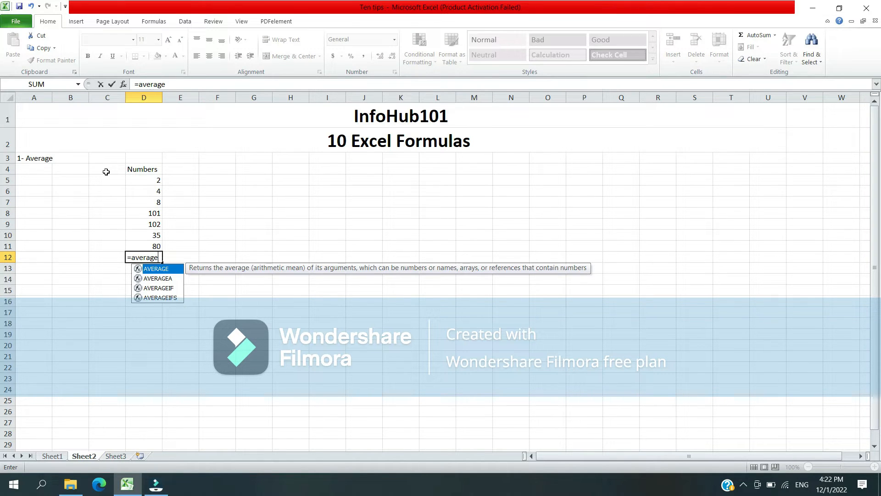
{"action": "left_click", "coordinate": [160, 258]}
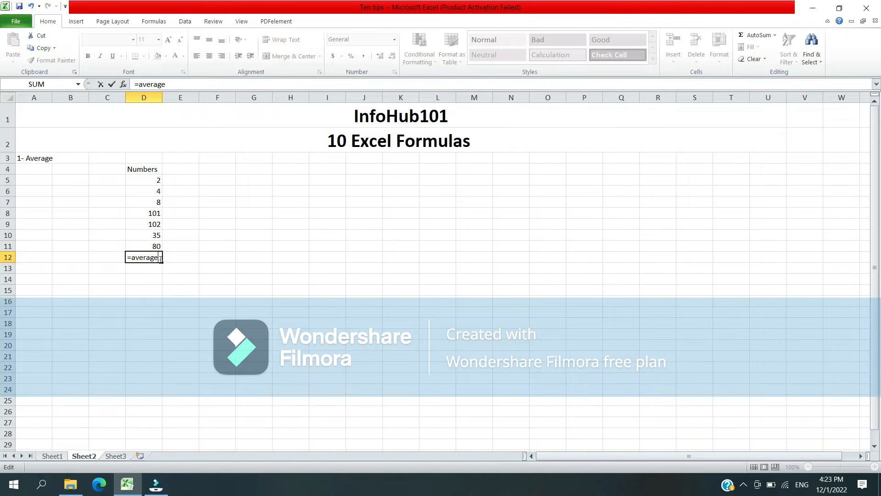
{"action": "type", "text": "("}
{"action": "left_click", "coordinate": [156, 236]}
{"action": "key", "text": "Down"}
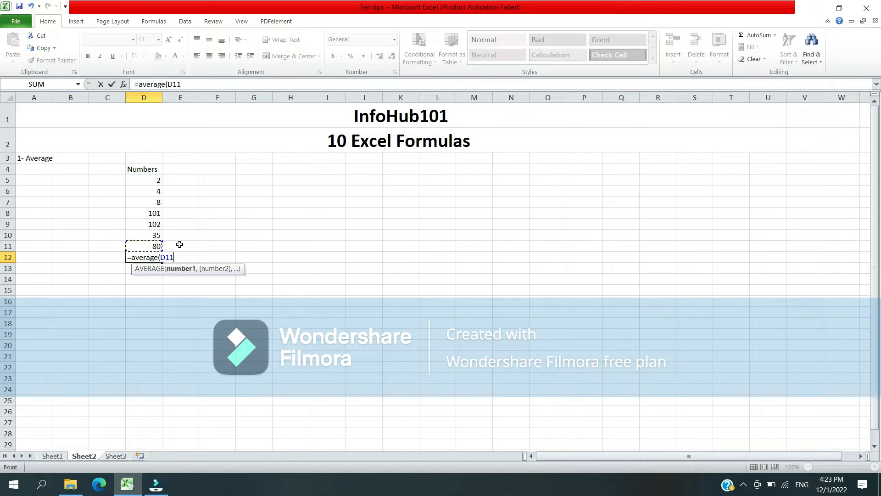
{"action": "key", "text": "ctrl+shift+Up"}
{"action": "key", "text": "shift+Down"}
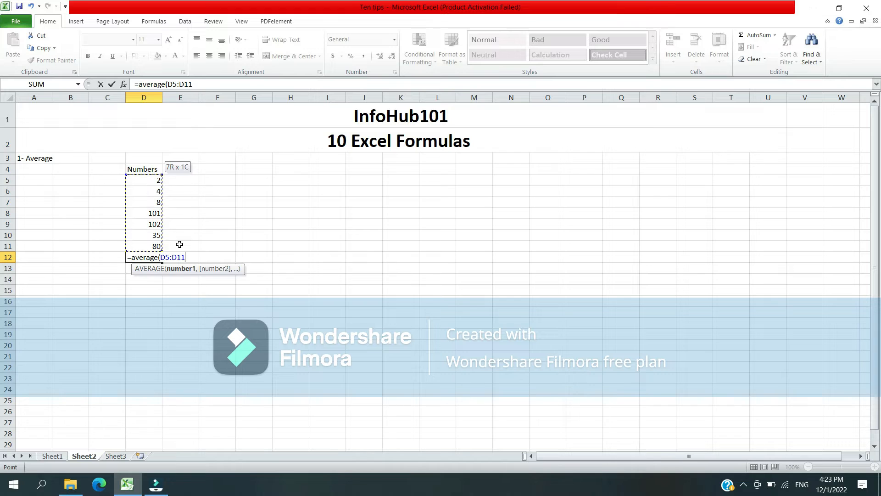
{"action": "type", "text": ")"}
{"action": "key", "text": "Return"}
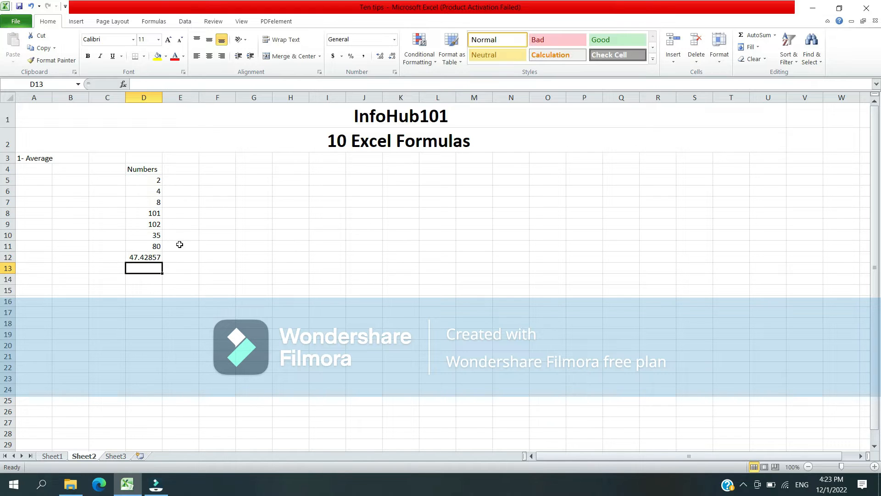
Format the average in D12 with the comma number style and no decimal places
{"action": "key", "text": "Up"}
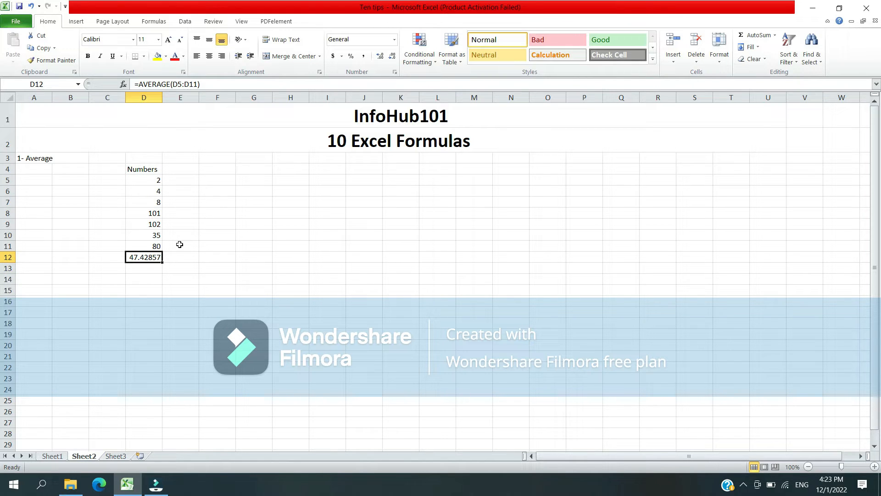
{"action": "left_click", "coordinate": [363, 56]}
{"action": "left_click", "coordinate": [388, 58]}
{"action": "left_click", "coordinate": [388, 58]}
{"action": "key", "text": "Return"}
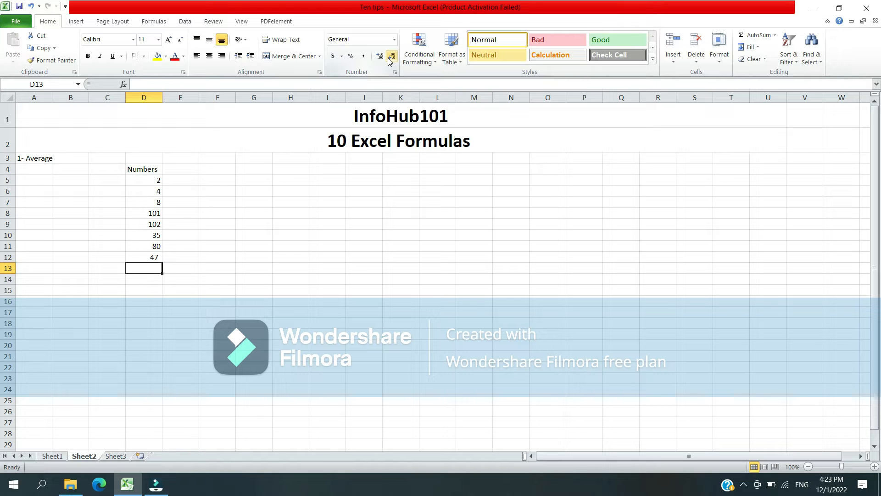
Enter =AVERAGE(10,20) in D13 and review the formula in the cell
{"action": "type", "text": "=average"}
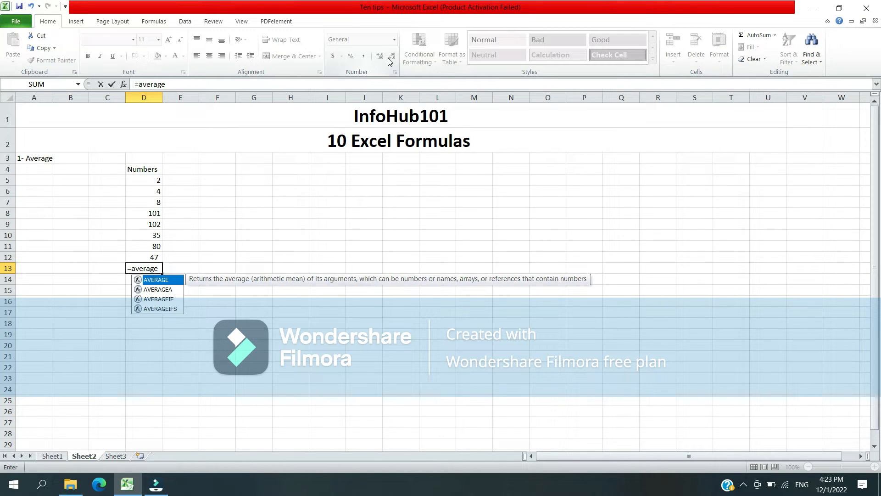
{"action": "type", "text": "("}
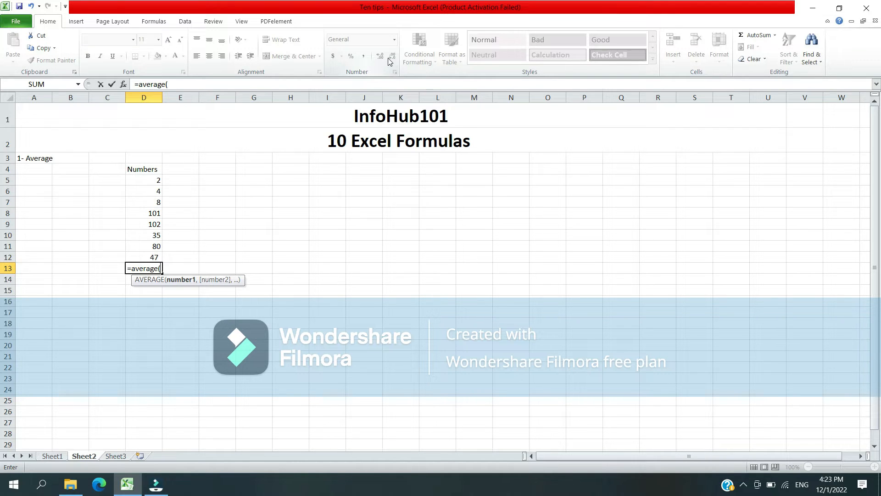
{"action": "type", "text": "10"}
{"action": "type", "text": ",20"}
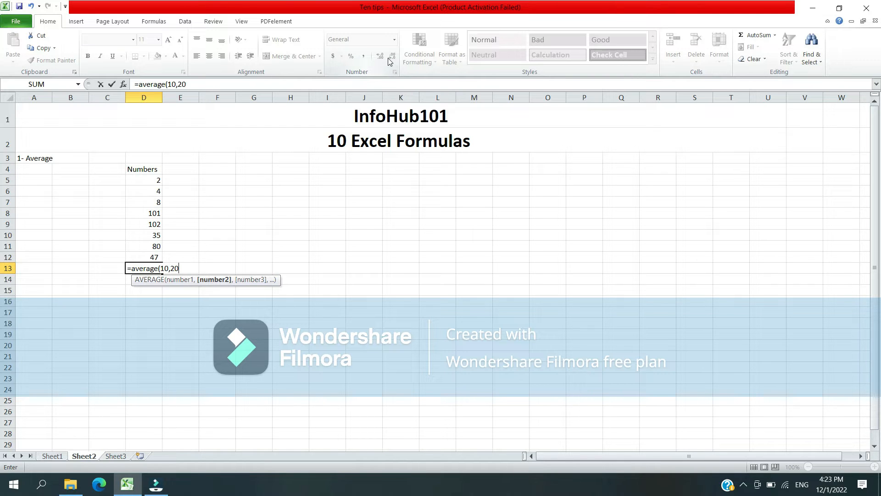
{"action": "type", "text": ")"}
{"action": "key", "text": "Return"}
{"action": "key", "text": "Up"}
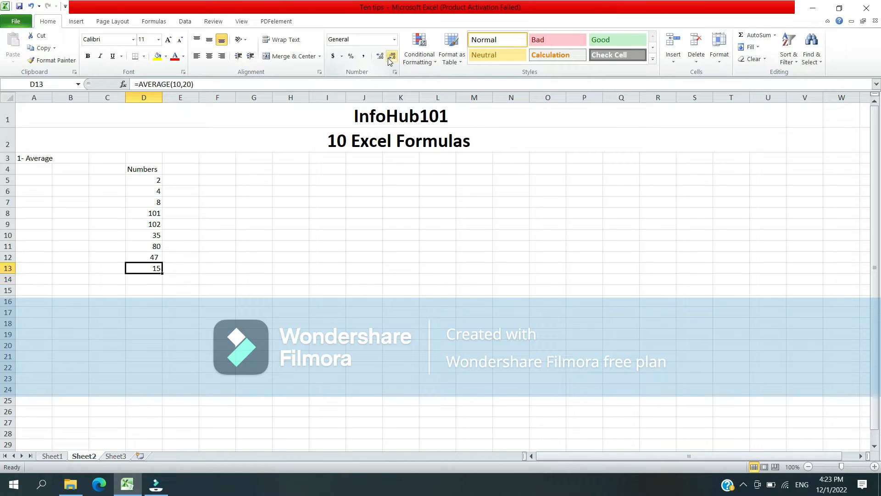
{"action": "key", "text": "F2"}
{"action": "key", "text": "Escape"}
Enter the formula =AVERAGE(10+30+60) in cell D14
{"action": "key", "text": "Down"}
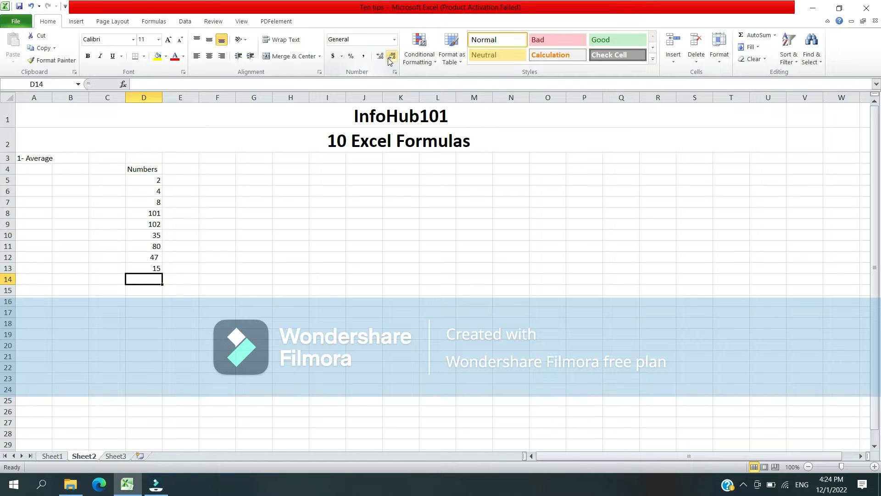
{"action": "type", "text": "="}
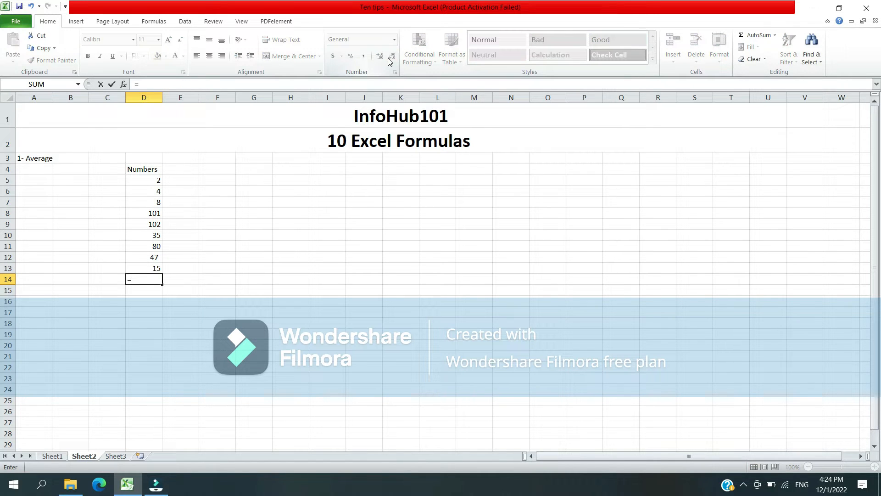
{"action": "type", "text": "av"}
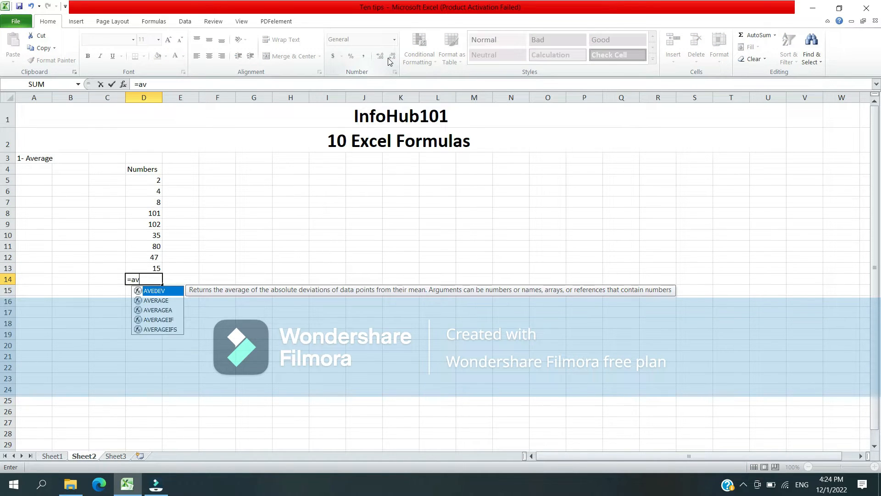
{"action": "type", "text": "erage("}
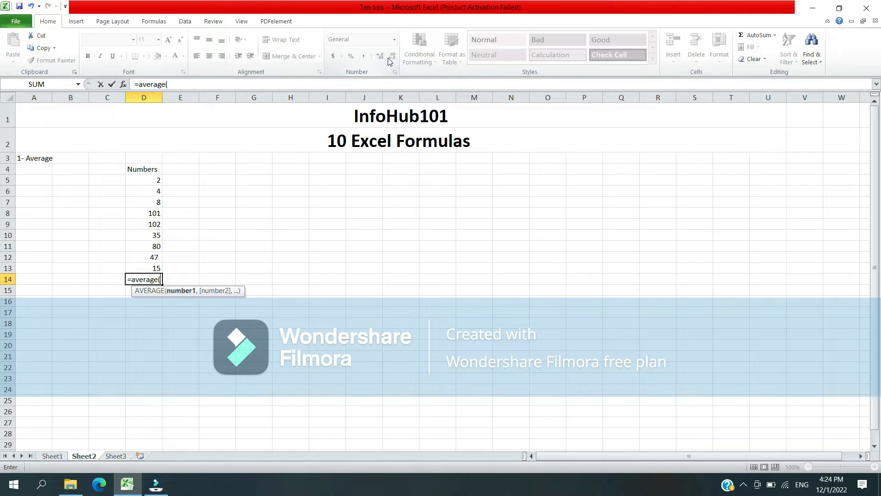
{"action": "type", "text": "10+30+60)"}
{"action": "key", "text": "Return"}
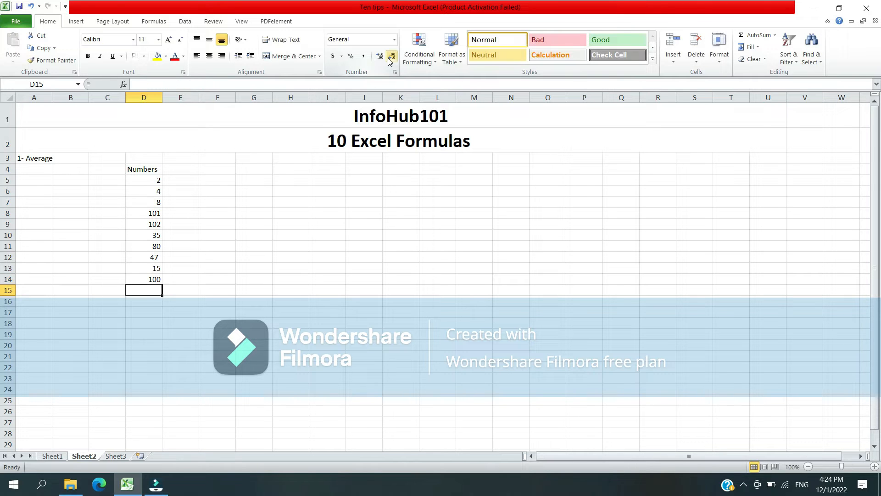
Replace the plus signs in D14's formula with commas so that it reads =AVERAGE(10,30,60), and review it
{"action": "key", "text": "Up"}
{"action": "key", "text": "F2"}
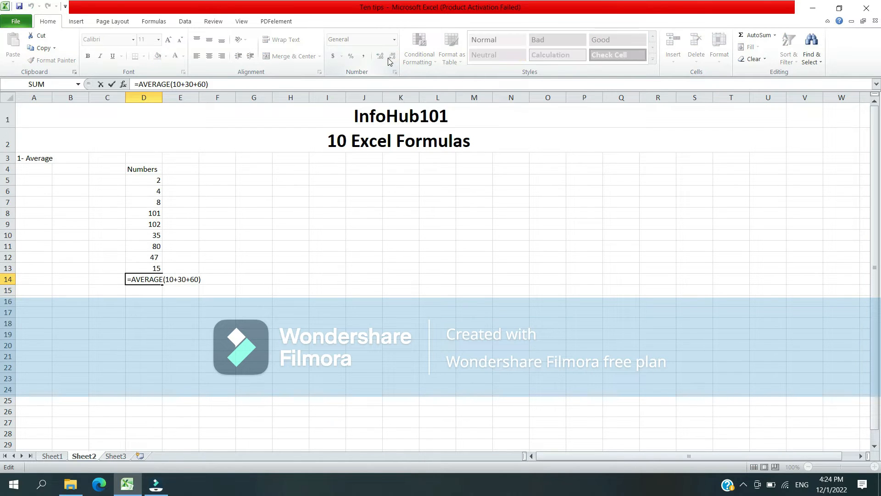
{"action": "key", "text": "Left"}
{"action": "key", "text": "Left"}
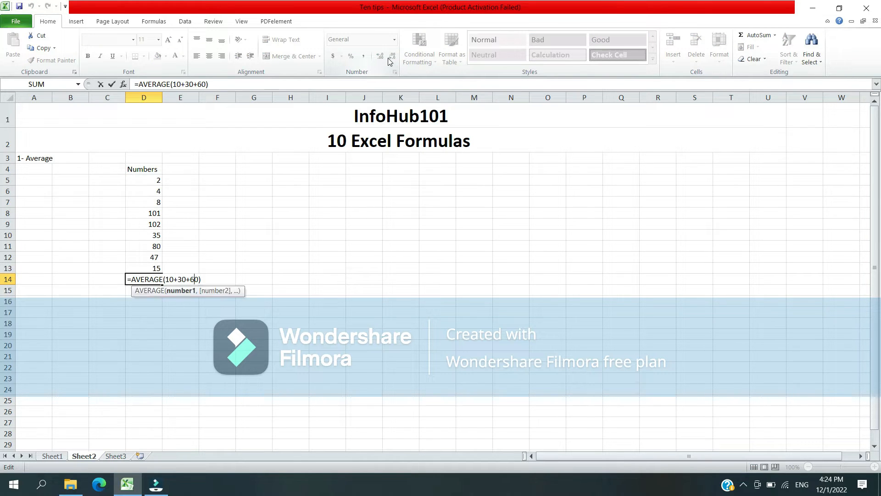
{"action": "key", "text": "BackSpace"}
{"action": "type", "text": ","}
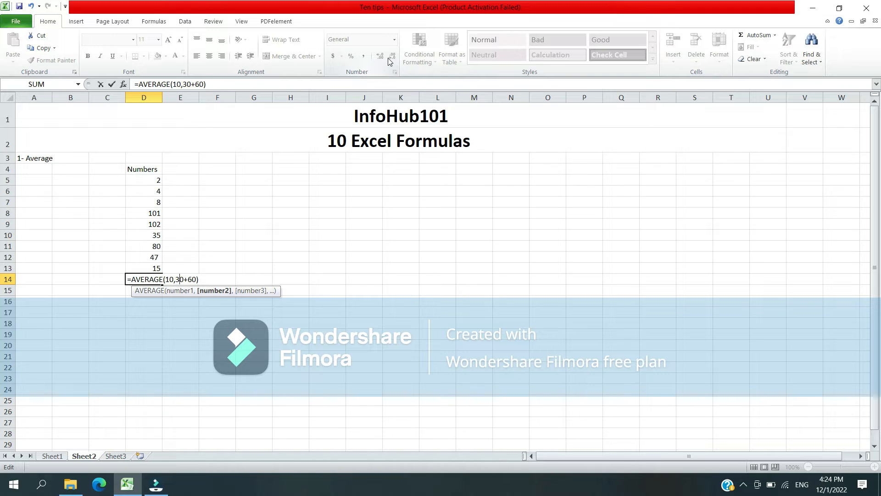
{"action": "key", "text": "BackSpace"}
{"action": "type", "text": ","}
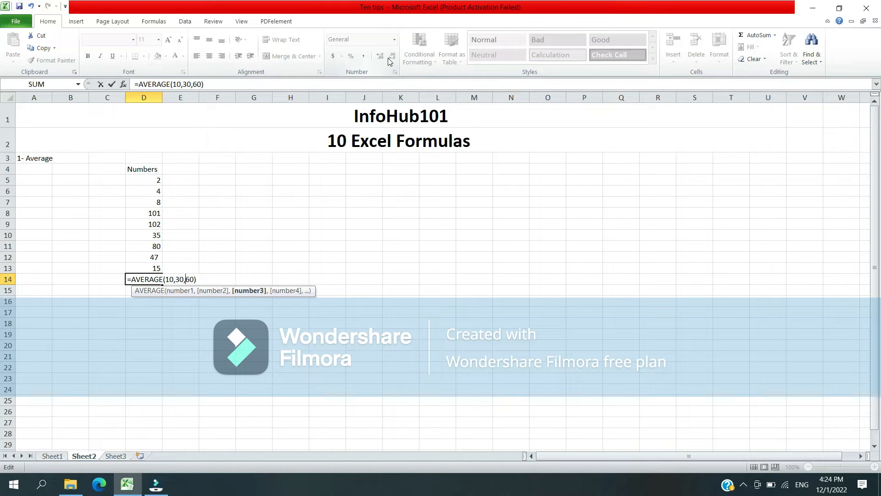
{"action": "key", "text": "Return"}
{"action": "key", "text": "Up"}
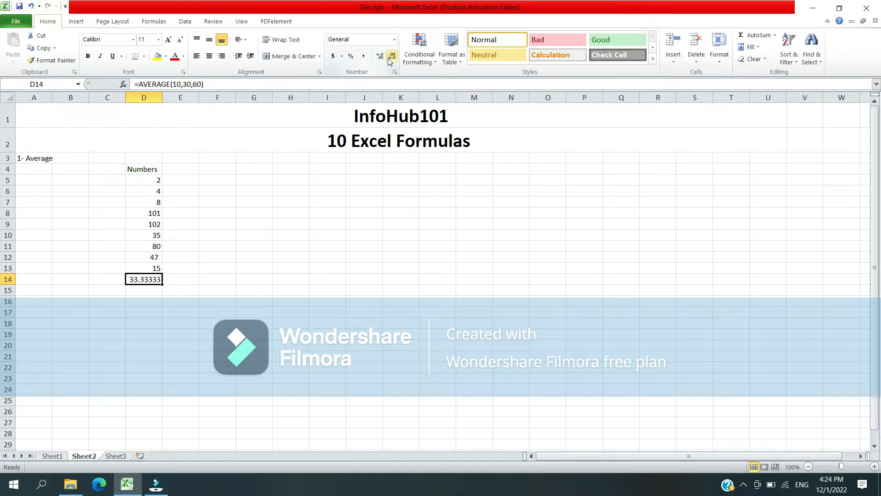
{"action": "key", "text": "F2"}
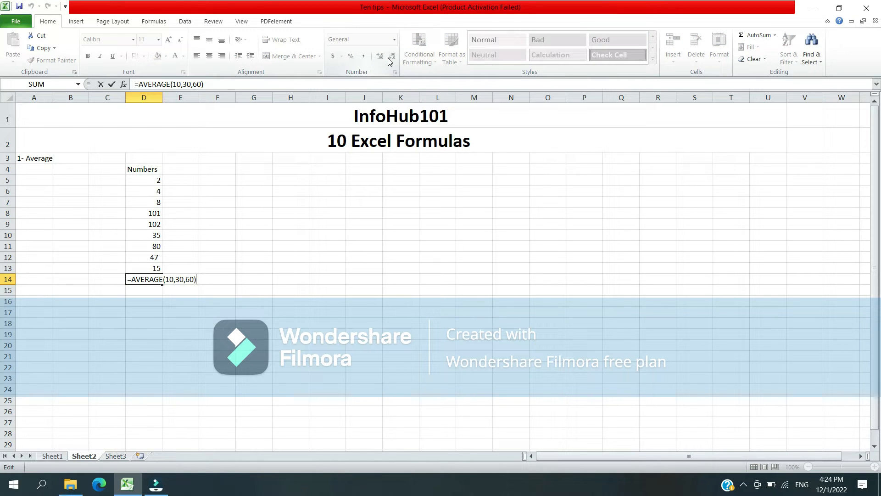
{"action": "key", "text": "Escape"}
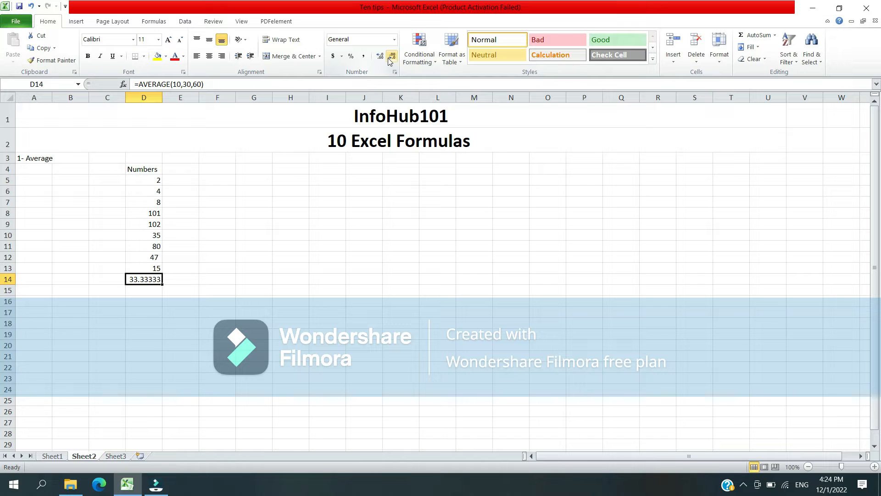
Change the label in cell A3 to "2- Sum"
{"action": "key", "text": "shift+Up"}
{"action": "key", "text": "shift+Up"}
{"action": "key", "text": "Up"}
{"action": "key", "text": "Up"}
{"action": "key", "text": "Up"}
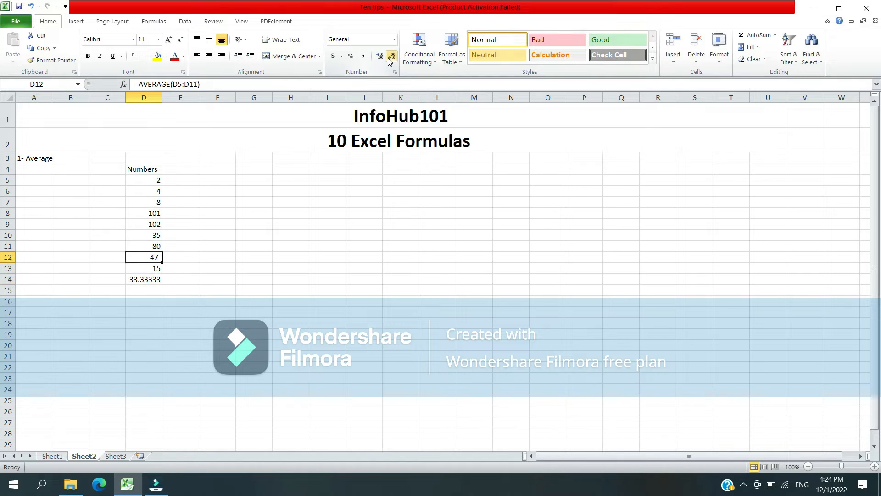
{"action": "key", "text": "Left"}
{"action": "key", "text": "Left"}
{"action": "key", "text": "Up"}
{"action": "key", "text": "Up"}
{"action": "key", "text": "Up"}
{"action": "key", "text": "Left"}
{"action": "key", "text": "Up"}
{"action": "key", "text": "Up"}
{"action": "key", "text": "Up"}
{"action": "key", "text": "Up"}
{"action": "key", "text": "Up"}
{"action": "key", "text": "F2"}
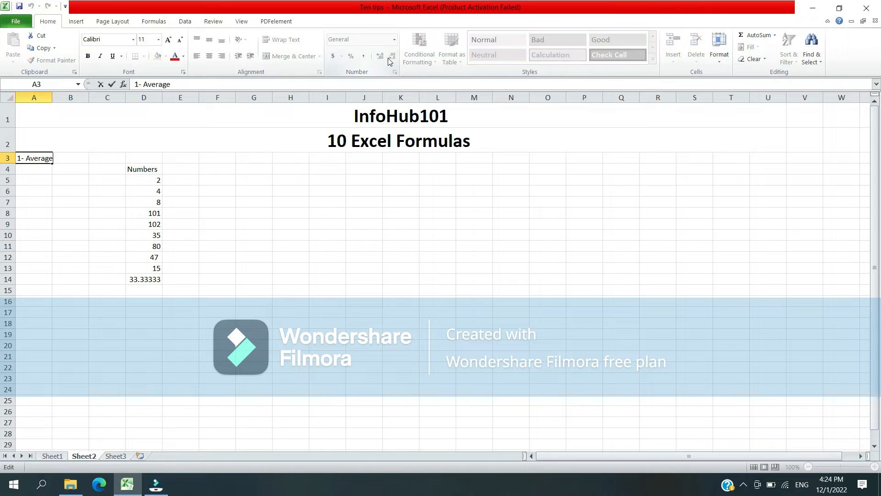
{"action": "key", "text": "ctrl+shift+Left"}
{"action": "type", "text": "Sum"}
{"action": "key", "text": "Return"}
{"action": "key", "text": "Up"}
{"action": "key", "text": "F2"}
{"action": "key", "text": "Home"}
{"action": "key", "text": "shift+Right"}
{"action": "type", "text": "2"}
{"action": "key", "text": "Return"}
Clear the three average formulas from cells D12:D14 beneath the list of numbers
{"action": "key", "text": "Right"}
{"action": "key", "text": "Right"}
{"action": "key", "text": "Right"}
{"action": "key", "text": "Down"}
{"action": "key", "text": "Down"}
{"action": "key", "text": "Down"}
{"action": "key", "text": "Down"}
{"action": "key", "text": "Down"}
{"action": "key", "text": "Down"}
{"action": "key", "text": "Down"}
{"action": "key", "text": "Down"}
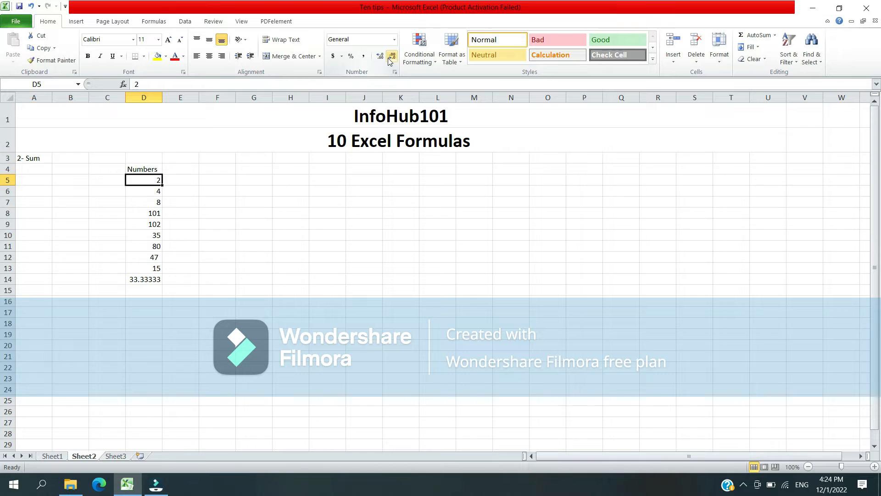
{"action": "key", "text": "shift+Down"}
{"action": "key", "text": "shift+Down"}
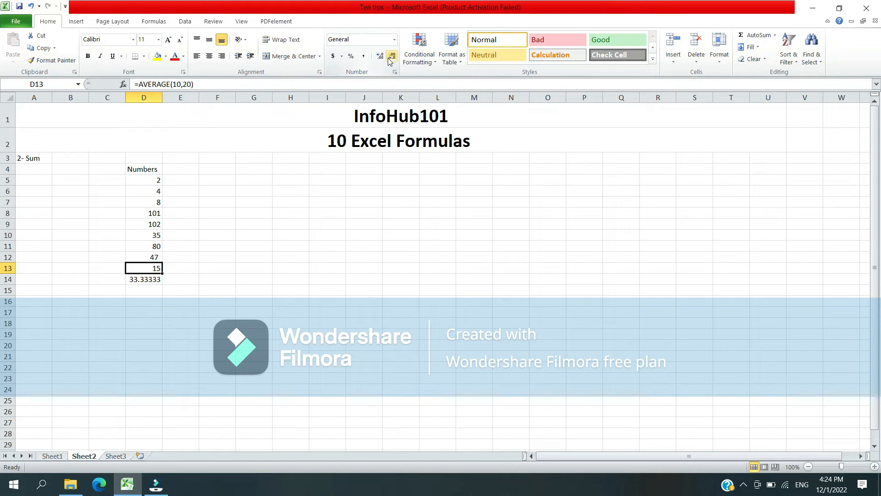
{"action": "key", "text": "Delete"}
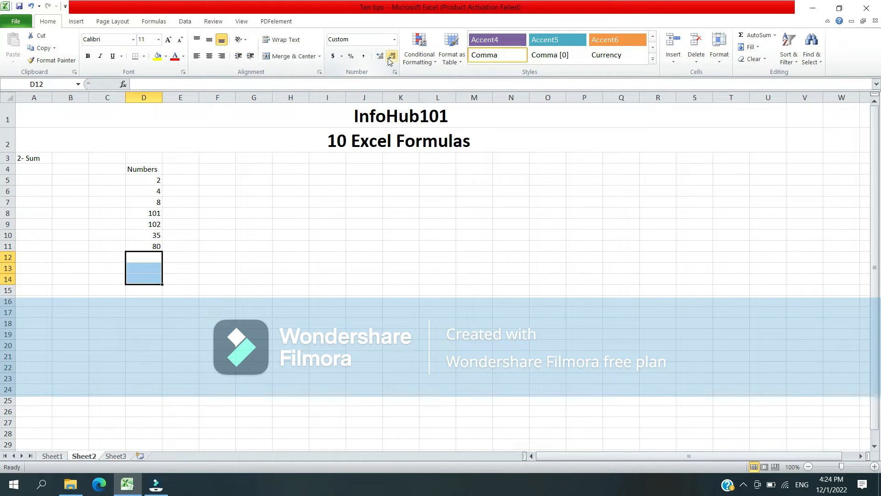
Select the list of numbers in D5:D11 to review the range that needs summing
{"action": "key", "text": "shift+Up"}
{"action": "key", "text": "shift+Up"}
{"action": "key", "text": "Up"}
{"action": "key", "text": "shift+Up"}
{"action": "key", "text": "shift+Up"}
{"action": "key", "text": "shift+Up"}
{"action": "key", "text": "shift+Up"}
{"action": "key", "text": "shift+Up"}
{"action": "key", "text": "shift+Up"}
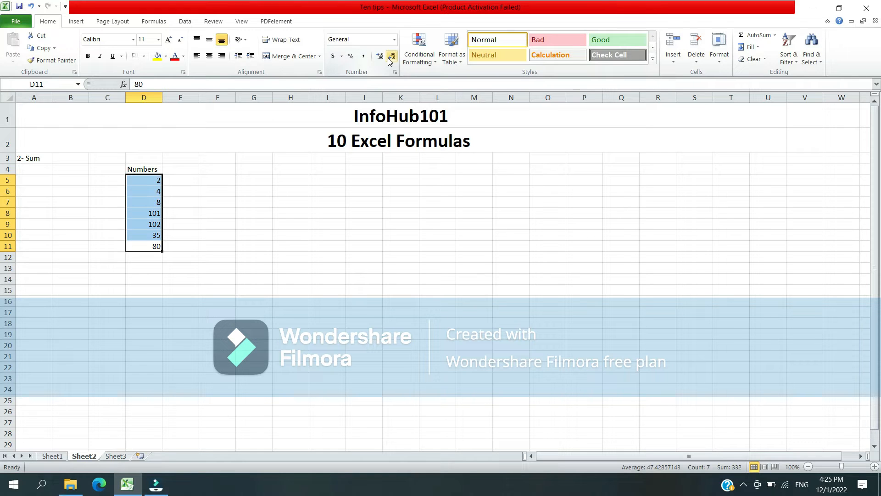
Enter a SUM formula in cell D13 that adds the numbers in D5:D11
{"action": "key", "text": "Down"}
{"action": "key", "text": "Down"}
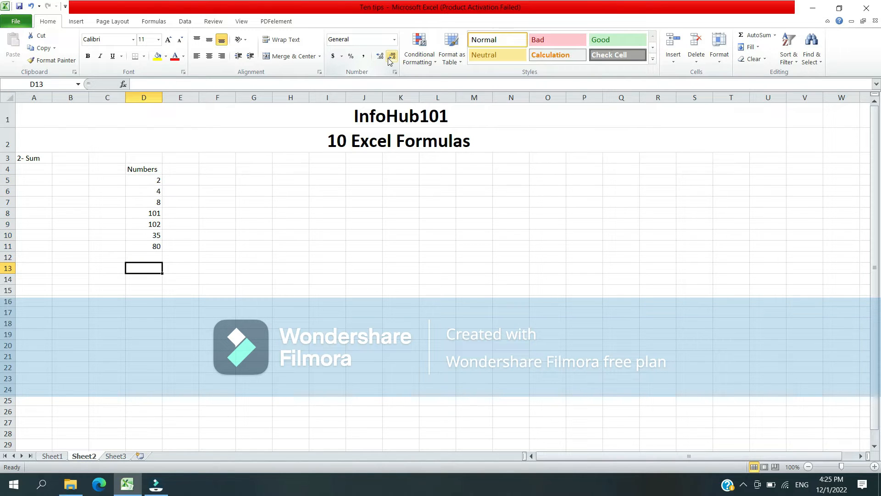
{"action": "type", "text": "=sum"}
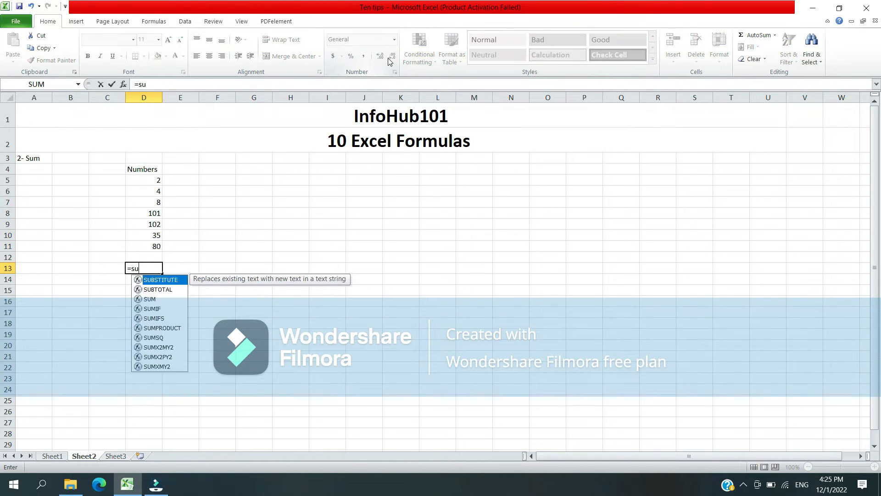
{"action": "key", "text": "Tab"}
{"action": "key", "text": "Up"}
{"action": "key", "text": "Up"}
{"action": "key", "text": "ctrl+shift+Up"}
{"action": "key", "text": "shift+Down"}
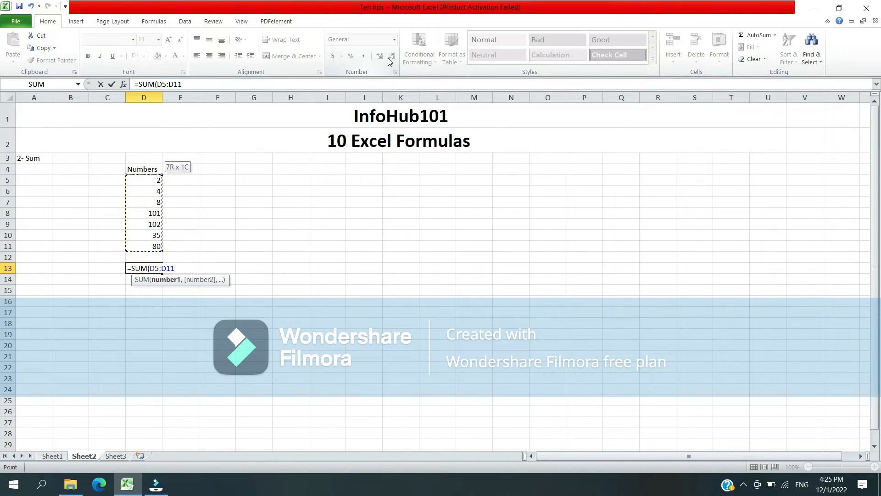
{"action": "key", "text": "Return"}
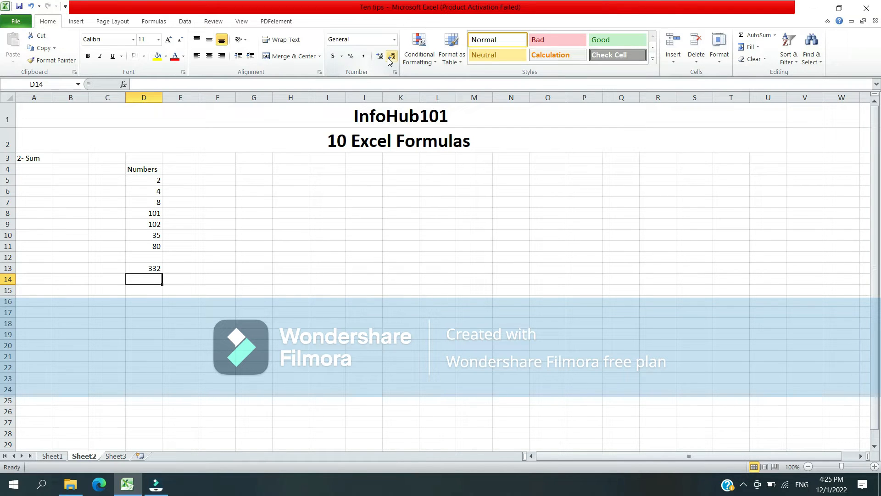
Insert an AutoSum formula in cell D15 with D5:D11 as its range
{"action": "key", "text": "Down"}
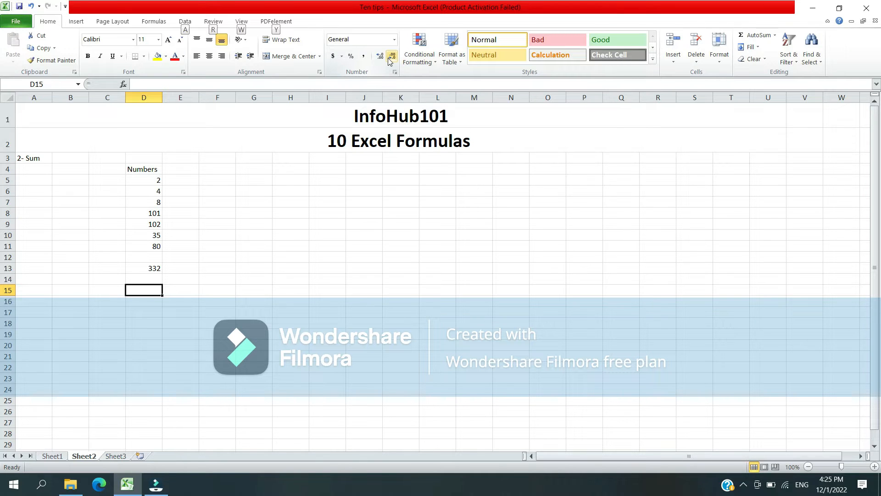
{"action": "key", "text": "alt+equal"}
{"action": "key", "text": "Up"}
{"action": "key", "text": "Up"}
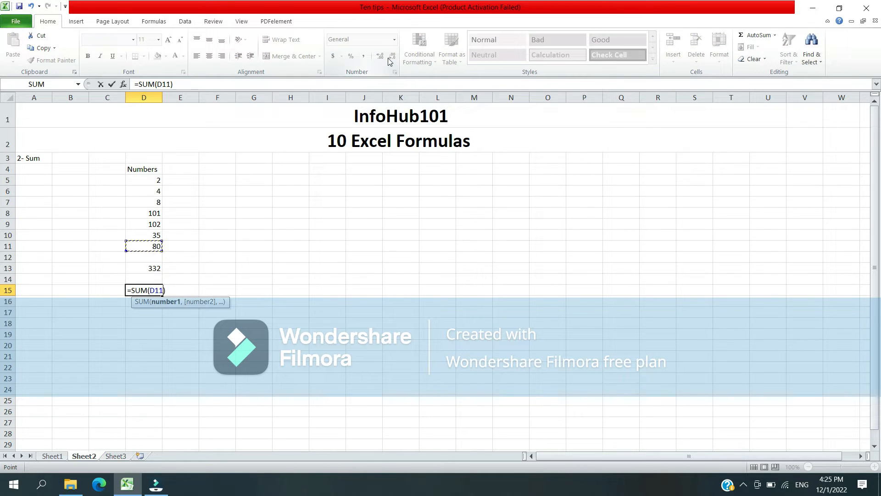
{"action": "key", "text": "shift+Up"}
{"action": "key", "text": "shift+Up"}
{"action": "key", "text": "shift+Up"}
{"action": "key", "text": "shift+Up"}
{"action": "key", "text": "shift+Up"}
{"action": "key", "text": "shift+Up"}
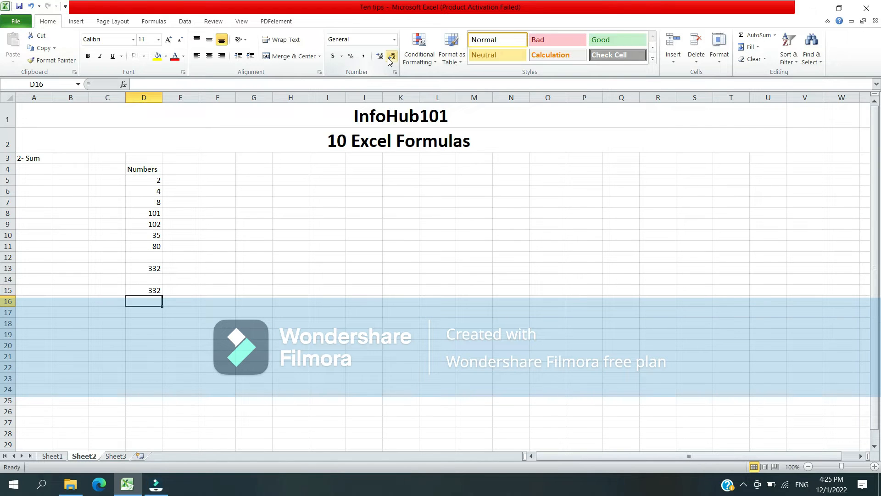
Clear the duplicate sum formula from cell D15
{"action": "key", "text": "Up"}
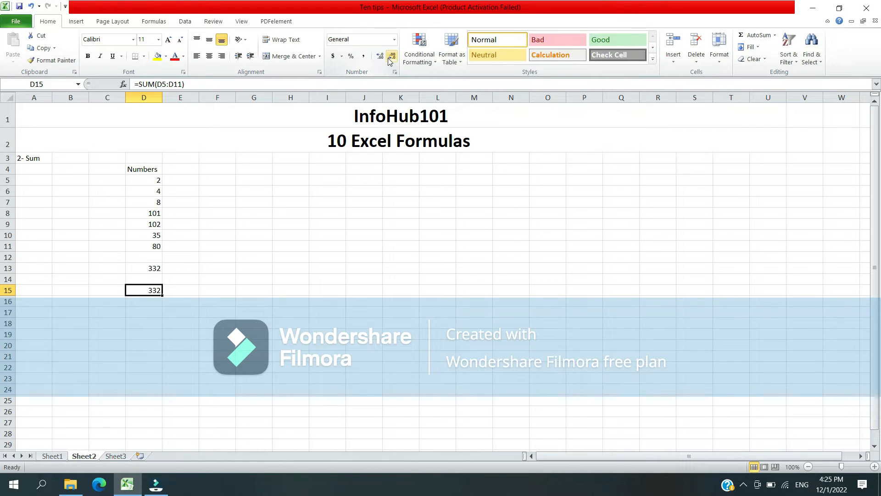
{"action": "key", "text": "Delete"}
{"action": "key", "text": "ctrl+Up"}
{"action": "key", "text": "ctrl+Up"}
{"action": "key", "text": "ctrl+Up"}
{"action": "key", "text": "ctrl+Up"}
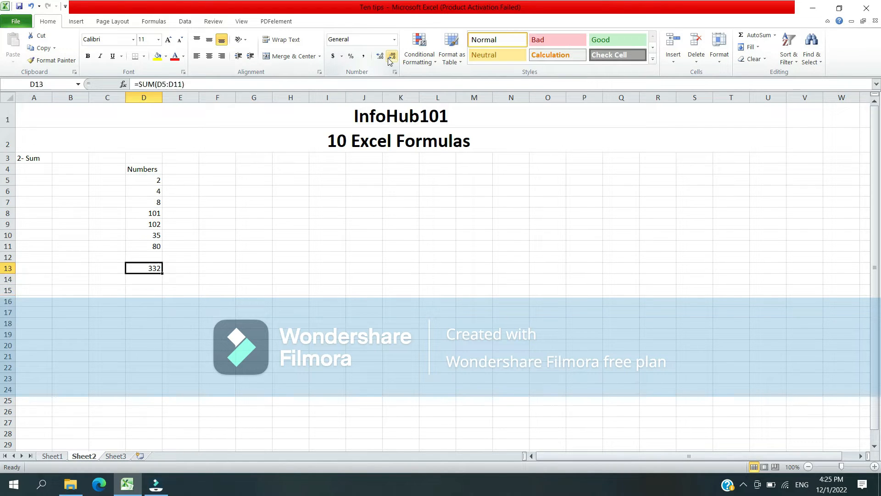
Return to the sum below the list and clear the formula from cell D13
{"action": "key", "text": "Down"}
{"action": "key", "text": "Down"}
{"action": "key", "text": "Down"}
{"action": "key", "text": "Up"}
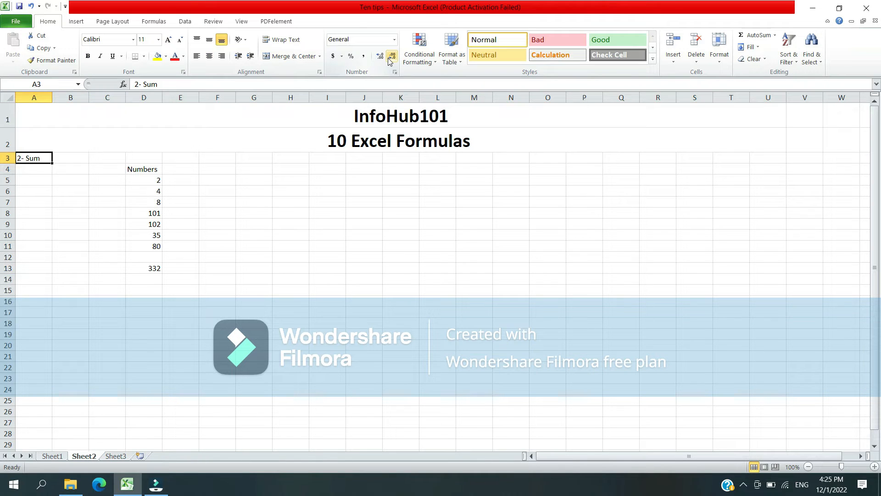
{"action": "key", "text": "Right"}
{"action": "key", "text": "Right"}
{"action": "key", "text": "Down"}
{"action": "key", "text": "Down"}
{"action": "key", "text": "Right"}
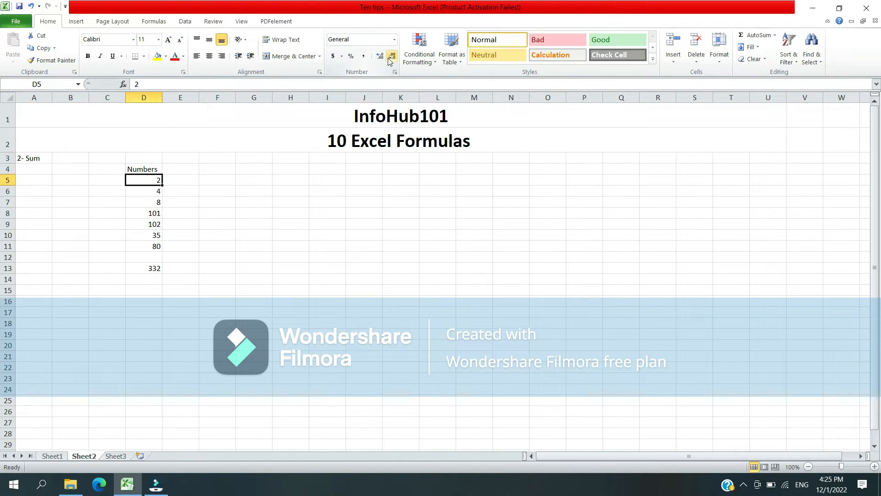
{"action": "key", "text": "ctrl+Down"}
{"action": "key", "text": "ctrl+Down"}
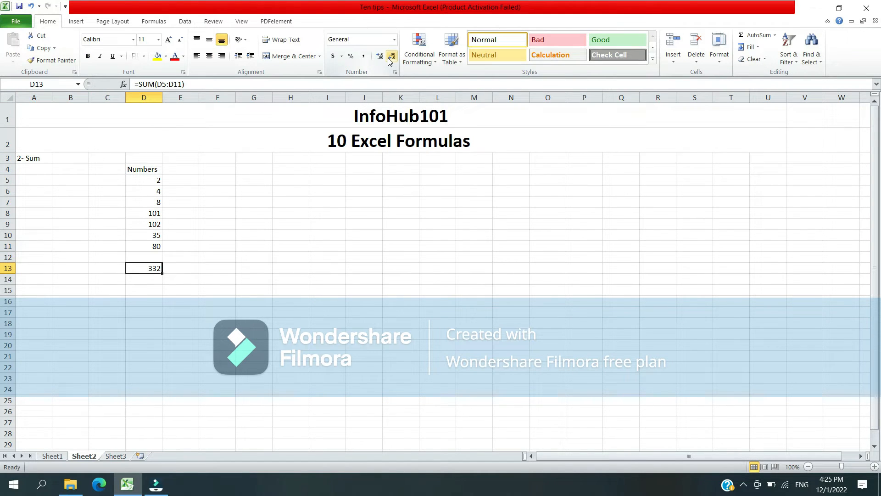
{"action": "key", "text": "Delete"}
Change the label in cell A3 to "3- Sumif"
{"action": "key", "text": "Home"}
{"action": "key", "text": "ctrl+Up"}
{"action": "key", "text": "F2"}
{"action": "key", "text": "ctrl+shift+Left"}
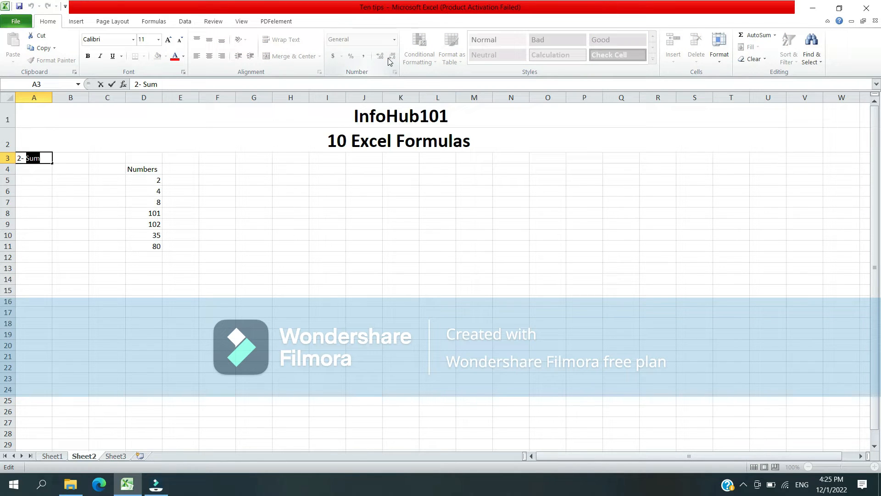
{"action": "type", "text": "Cou"}
{"action": "key", "text": "BackSpace"}
{"action": "key", "text": "BackSpace"}
{"action": "key", "text": "BackSpace"}
{"action": "key", "text": "BackSpace"}
{"action": "key", "text": "BackSpace"}
{"action": "key", "text": "BackSpace"}
{"action": "type", "text": "3- Sumif"}
{"action": "key", "text": "Return"}
Enter the column header "Car Brand" in cell C4, beside the Numbers header
{"action": "key", "text": "Right"}
{"action": "key", "text": "Right"}
{"action": "key", "text": "Right"}
{"action": "key", "text": "Left"}
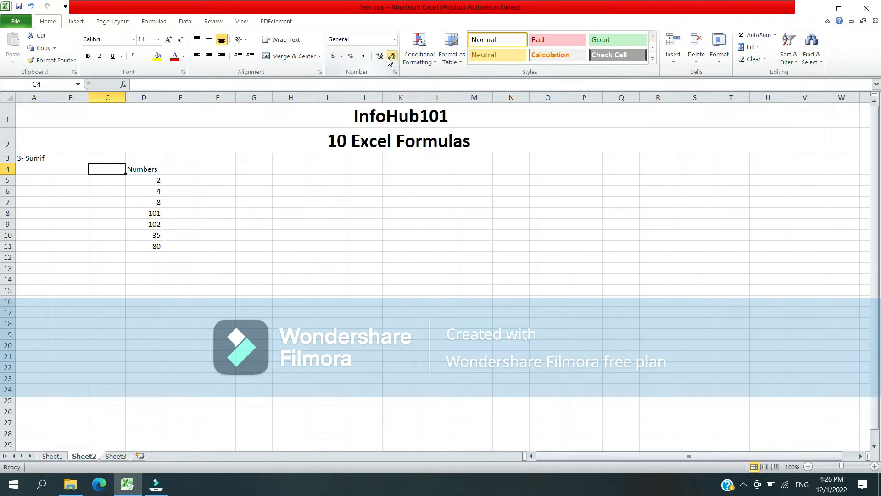
{"action": "type", "text": "Bran"}
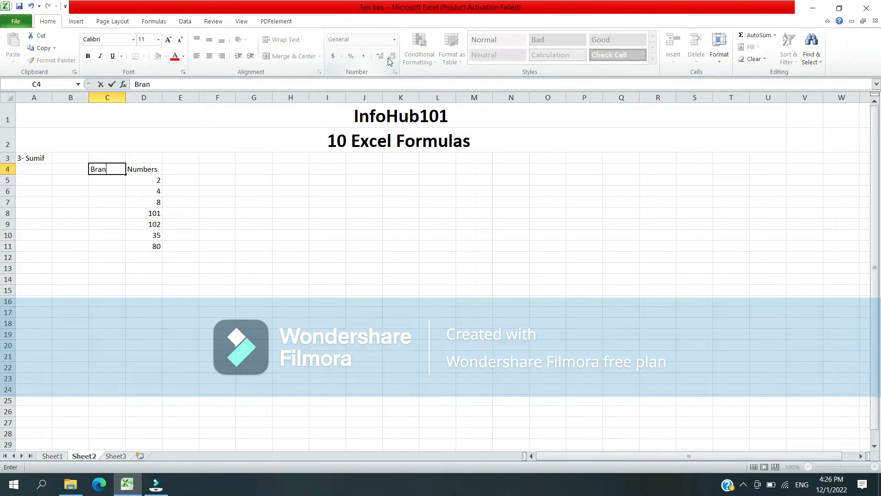
{"action": "type", "text": "d"}
{"action": "key", "text": "Escape"}
{"action": "type", "text": "C"}
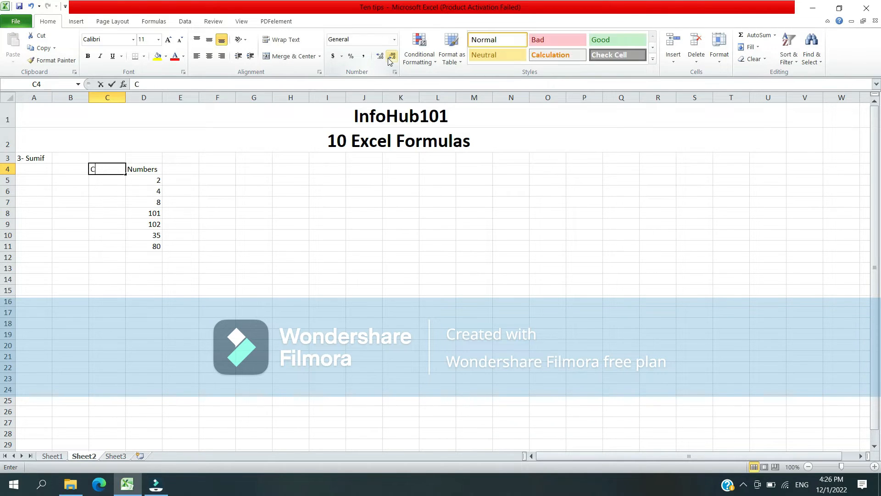
{"action": "type", "text": "ar Brand"}
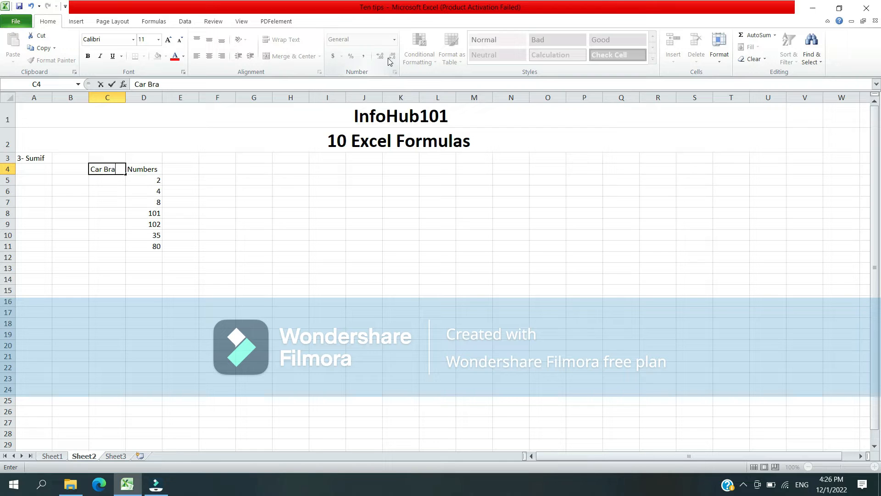
{"action": "key", "text": "Return"}
Enter the brands BMW, Audi and Toyota in cells C5:C7 under the Car Brand header
{"action": "type", "text": "BMV"}
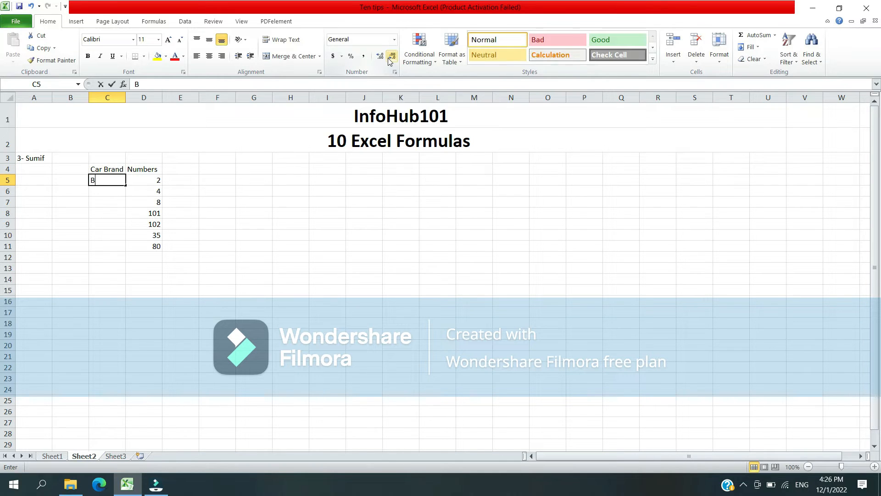
{"action": "key", "text": "BackSpace"}
{"action": "key", "text": "BackSpace"}
{"action": "type", "text": "MW"}
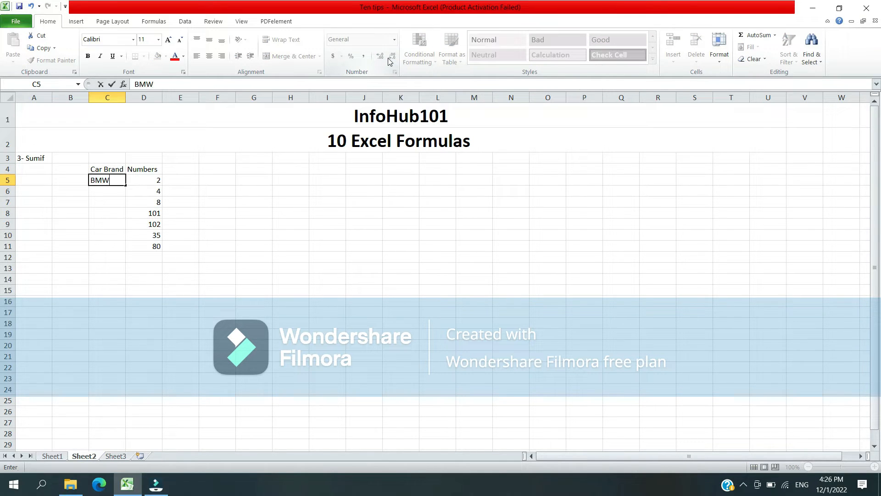
{"action": "key", "text": "Return"}
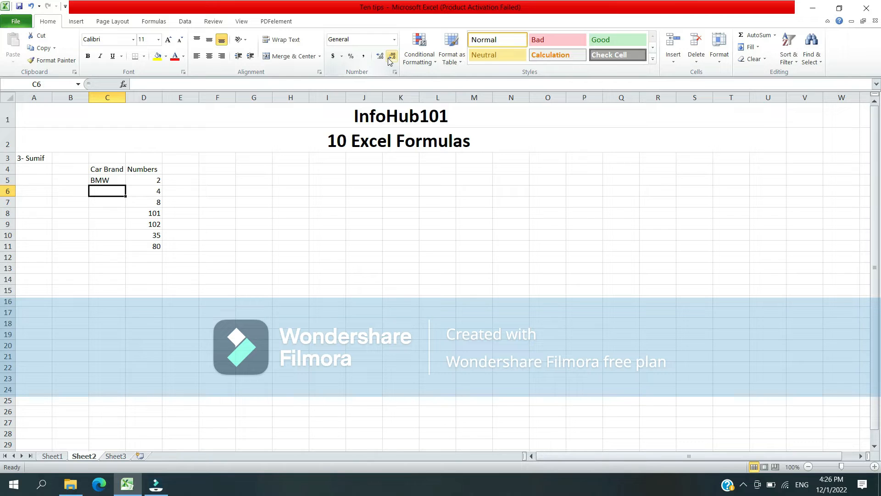
{"action": "type", "text": "Audi"}
{"action": "key", "text": "Return"}
{"action": "type", "text": "Toyota"}
{"action": "key", "text": "Return"}
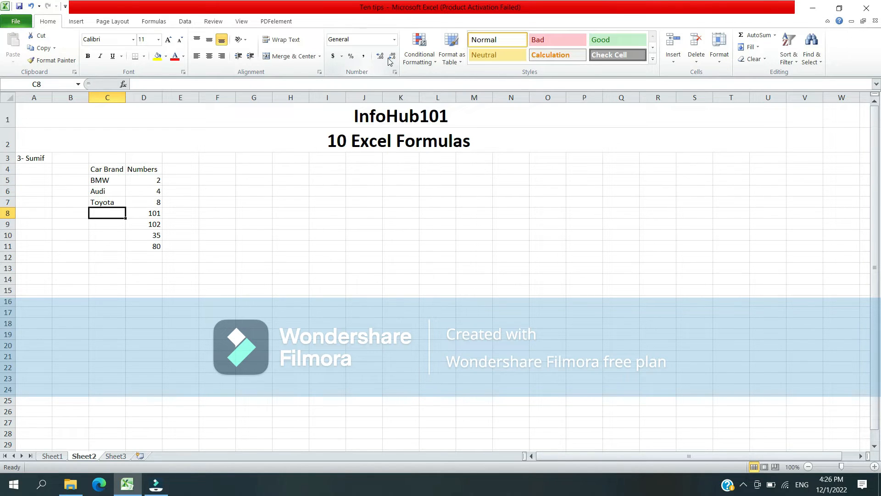
Continue the brand list in C8:C11 with Audi, Audi, BMW and Nissan
{"action": "type", "text": "Audi"}
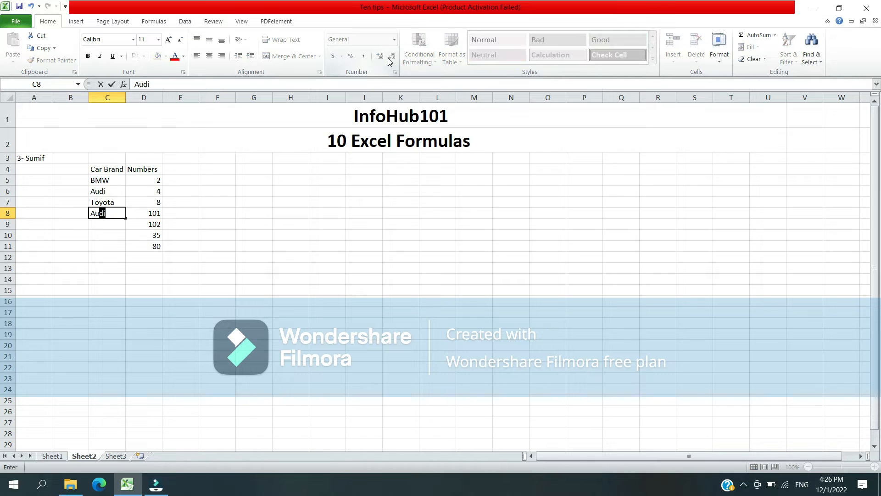
{"action": "key", "text": "Return"}
{"action": "type", "text": "Audi"}
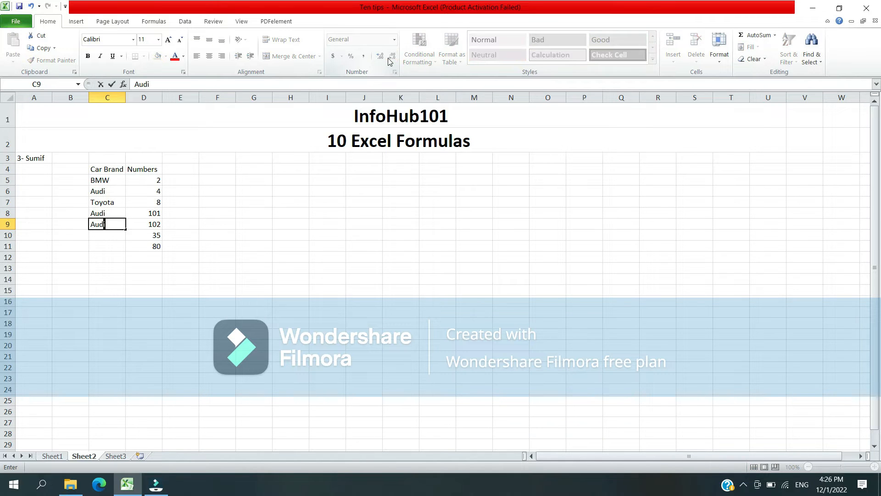
{"action": "key", "text": "Return"}
{"action": "type", "text": "BM"}
{"action": "key", "text": "Return"}
{"action": "type", "text": "Nissan"}
{"action": "key", "text": "Return"}
Replace the Numbers header in cell D4 with "Units"
{"action": "key", "text": "ctrl+Up"}
{"action": "key", "text": "ctrl+Up"}
{"action": "key", "text": "ctrl+Up"}
{"action": "key", "text": "Right"}
{"action": "key", "text": "Down"}
{"action": "key", "text": "Down"}
{"action": "key", "text": "ctrl+Left"}
{"action": "key", "text": "Down"}
{"action": "key", "text": "Right"}
{"action": "key", "text": "Right"}
{"action": "key", "text": "Right"}
{"action": "type", "text": "Units"}
{"action": "key", "text": "Return"}
Replace the values in D5:D11 with 10, 50, 40, 100, 25, 30 and 50
{"action": "type", "text": "10"}
{"action": "key", "text": "Return"}
{"action": "type", "text": "50"}
{"action": "key", "text": "Return"}
{"action": "type", "text": "40"}
{"action": "key", "text": "Return"}
{"action": "type", "text": "100"}
{"action": "key", "text": "Return"}
{"action": "type", "text": "25"}
{"action": "key", "text": "Return"}
{"action": "type", "text": "30"}
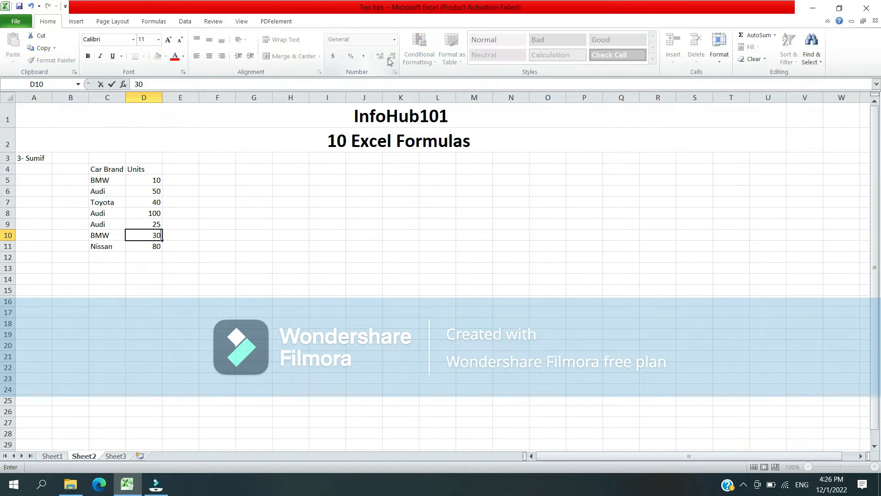
{"action": "key", "text": "Return"}
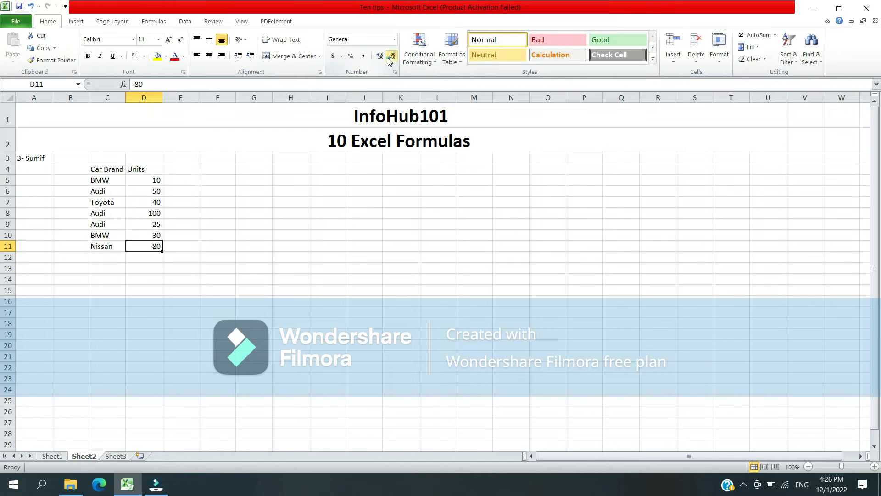
{"action": "type", "text": "50"}
{"action": "key", "text": "Return"}
Look over the car brands and their units in the table C4:D11
{"action": "key", "text": "Left"}
{"action": "key", "text": "Up"}
{"action": "key", "text": "Right"}
{"action": "key", "text": "Right"}
{"action": "key", "text": "Up"}
{"action": "key", "text": "Up"}
{"action": "key", "text": "Left"}
{"action": "key", "text": "Up"}
{"action": "key", "text": "Up"}
{"action": "key", "text": "Up"}
{"action": "key", "text": "Up"}
{"action": "key", "text": "Left"}
{"action": "key", "text": "Right"}
{"action": "key", "text": "Down"}
{"action": "key", "text": "Down"}
{"action": "key", "text": "Down"}
{"action": "key", "text": "Down"}
{"action": "key", "text": "Down"}
{"action": "key", "text": "Down"}
{"action": "key", "text": "Down"}
{"action": "key", "text": "Up"}
{"action": "key", "text": "Up"}
{"action": "key", "text": "Up"}
{"action": "key", "text": "Up"}
Add the label "Total Units" in cell C13 below the car brand list
{"action": "key", "text": "Down"}
{"action": "key", "text": "Down"}
{"action": "key", "text": "Down"}
{"action": "key", "text": "Down"}
{"action": "key", "text": "Down"}
{"action": "key", "text": "Left"}
{"action": "type", "text": "Total Units"}
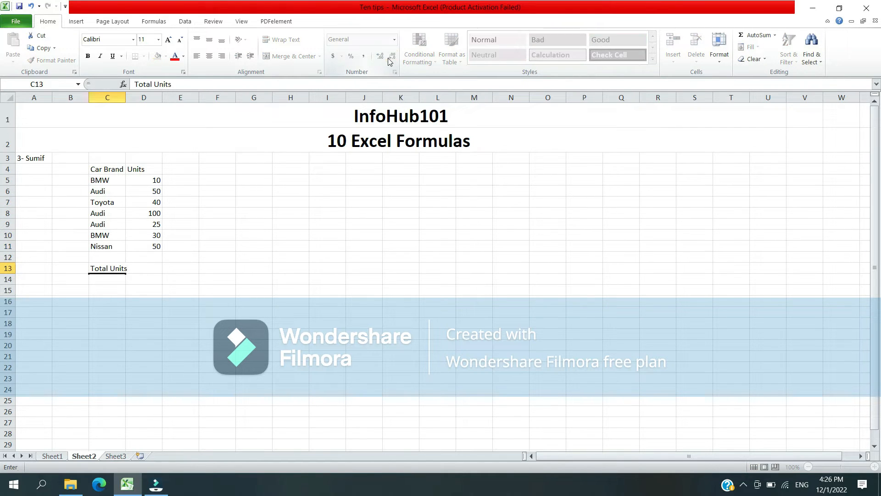
{"action": "key", "text": "Right"}
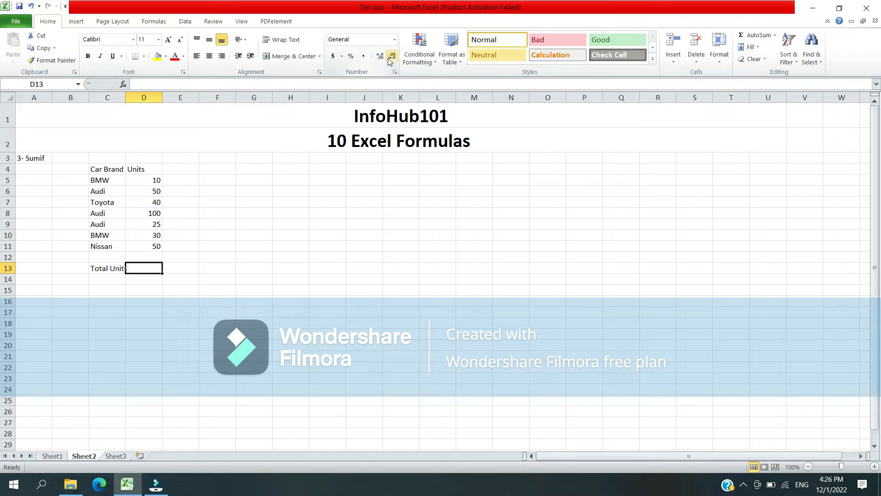
Enter a SUM formula in D13, beside the Total Units label, that totals the units in D5:D11
{"action": "type", "text": "=SUM(D12"}
{"action": "key", "text": "Up"}
{"action": "key", "text": "shift+Up"}
{"action": "key", "text": "shift+Up"}
{"action": "key", "text": "shift+Up"}
{"action": "key", "text": "shift+Up"}
{"action": "key", "text": "shift+Up"}
{"action": "key", "text": "shift+Up"}
{"action": "key", "text": "Return"}
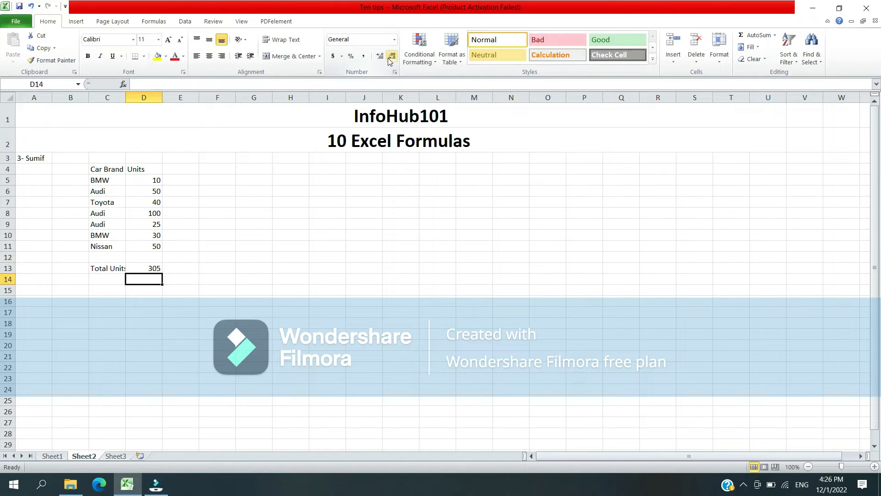
Look over the car brands and their units in C5:D11, focusing on the repeated Audi rows
{"action": "key", "text": "Up"}
{"action": "key", "text": "Up"}
{"action": "key", "text": "Down"}
{"action": "key", "text": "Down"}
{"action": "key", "text": "Left"}
{"action": "key", "text": "Up"}
{"action": "key", "text": "Up"}
{"action": "key", "text": "Up"}
{"action": "key", "text": "Up"}
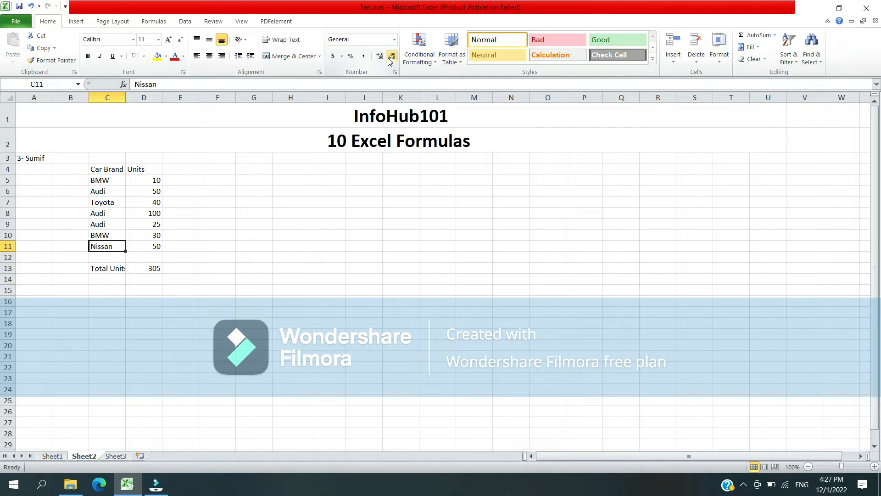
{"action": "key", "text": "Up"}
{"action": "key", "text": "Up"}
{"action": "key", "text": "Right"}
{"action": "key", "text": "Right"}
{"action": "key", "text": "Left"}
{"action": "key", "text": "Left"}
{"action": "key", "text": "shift+Down"}
{"action": "key", "text": "Up"}
{"action": "key", "text": "Up"}
{"action": "key", "text": "Right"}
{"action": "key", "text": "Left"}
{"action": "key", "text": "Right"}
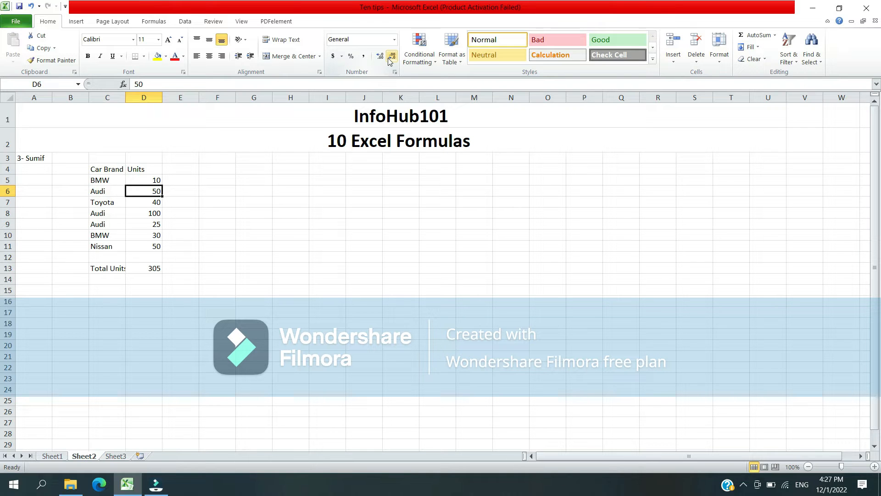
Enter the brand Audi in cell C15, below the Total Units label
{"action": "key", "text": "Left"}
{"action": "key", "text": "Down"}
{"action": "key", "text": "Down"}
{"action": "key", "text": "Down"}
{"action": "key", "text": "Down"}
{"action": "key", "text": "Down"}
{"action": "key", "text": "Down"}
{"action": "key", "text": "Down"}
{"action": "key", "text": "Down"}
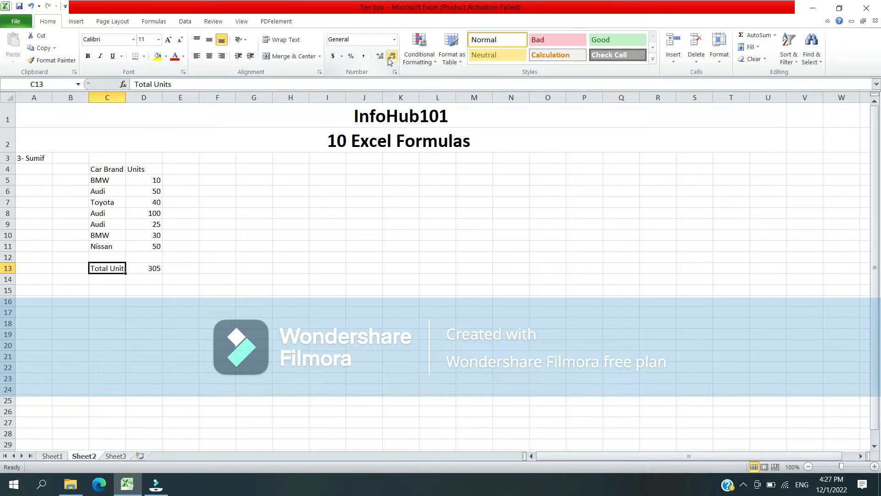
{"action": "key", "text": "Down"}
{"action": "type", "text": "Audi"}
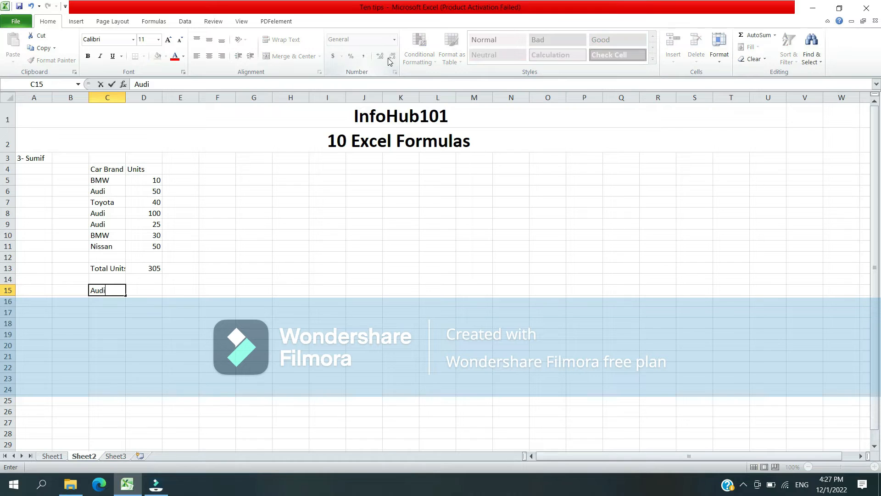
{"action": "key", "text": "Return"}
Start a SUMIF formula in D15, beside the Audi label, with the car brands C5:C11 as its range
{"action": "key", "text": "Right"}
{"action": "key", "text": "Up"}
{"action": "type", "text": "=su"}
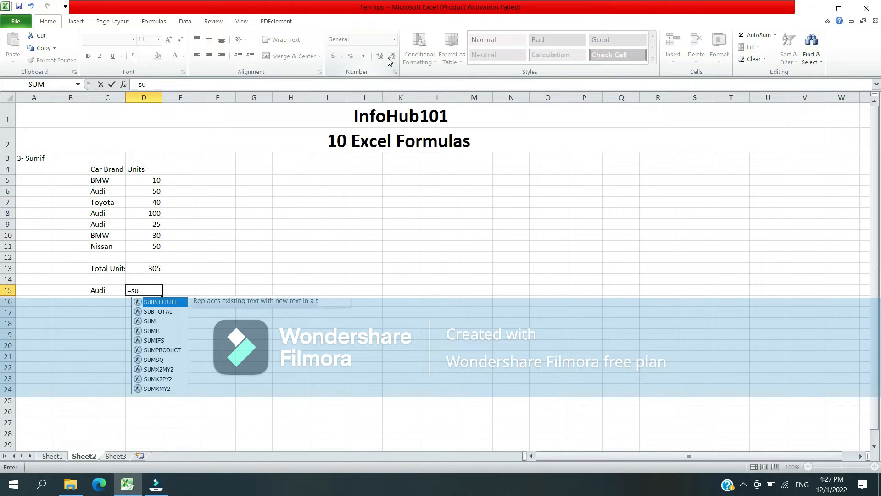
{"action": "type", "text": "mof"}
{"action": "key", "text": "BackSpace"}
{"action": "key", "text": "BackSpace"}
{"action": "type", "text": "if"}
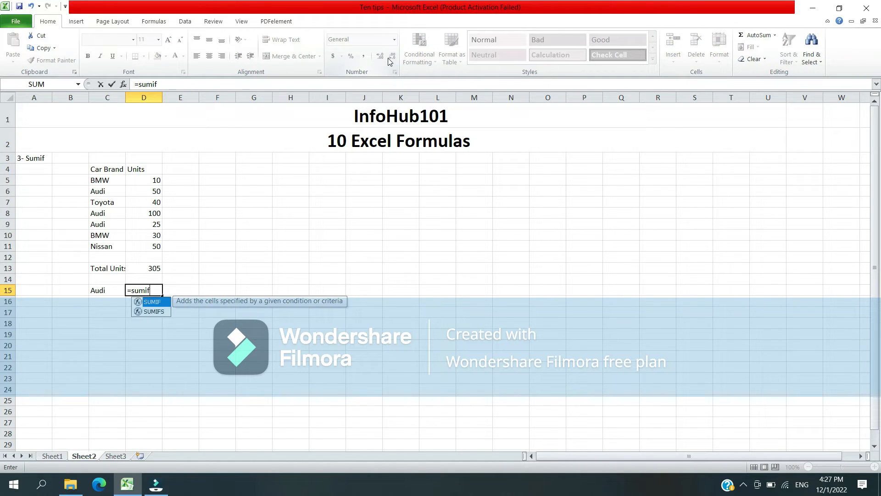
{"action": "key", "text": "Tab"}
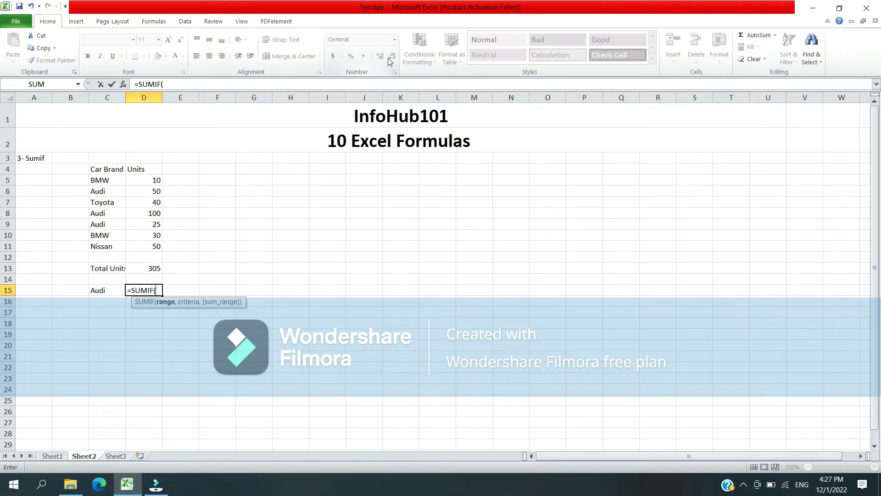
{"action": "key", "text": "Up"}
{"action": "key", "text": "Up"}
{"action": "key", "text": "Up"}
{"action": "key", "text": "Up"}
{"action": "key", "text": "Up"}
{"action": "key", "text": "Up"}
{"action": "key", "text": "Up"}
{"action": "key", "text": "Up"}
{"action": "key", "text": "Up"}
{"action": "key", "text": "Up"}
{"action": "key", "text": "Up"}
{"action": "key", "text": "Left"}
{"action": "key", "text": "Down"}
{"action": "key", "text": "ctrl+shift+Down"}
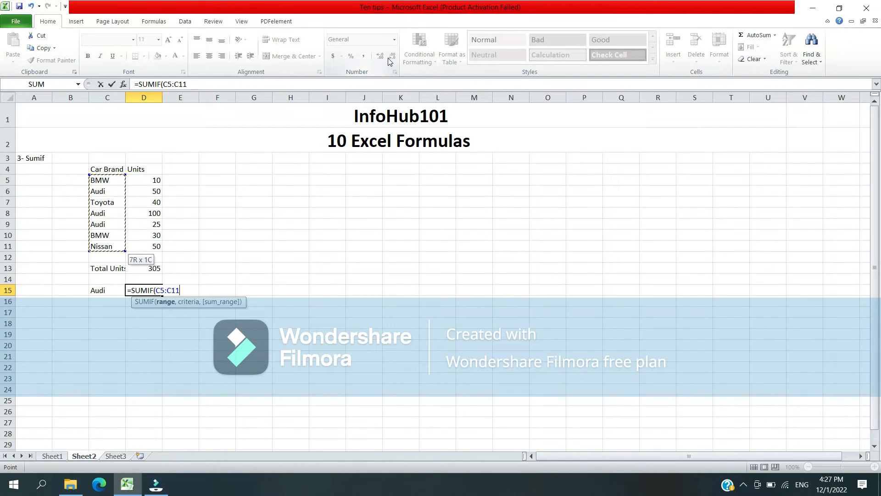
Use the brand cell C15 as the criteria argument of the SUMIF formula
{"action": "type", "text": ","}
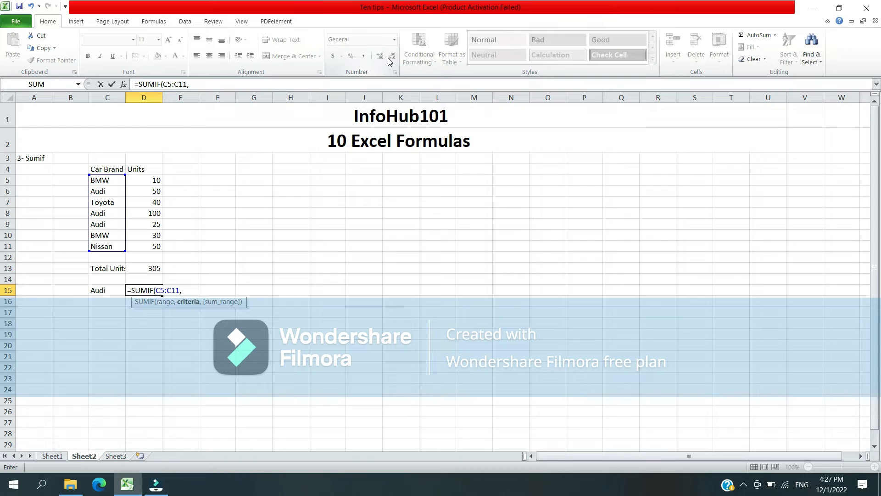
{"action": "key", "text": "Left"}
{"action": "key", "text": "BackSpace"}
{"action": "key", "text": "BackSpace"}
{"action": "key", "text": "BackSpace"}
{"action": "type", "text": "aud"}
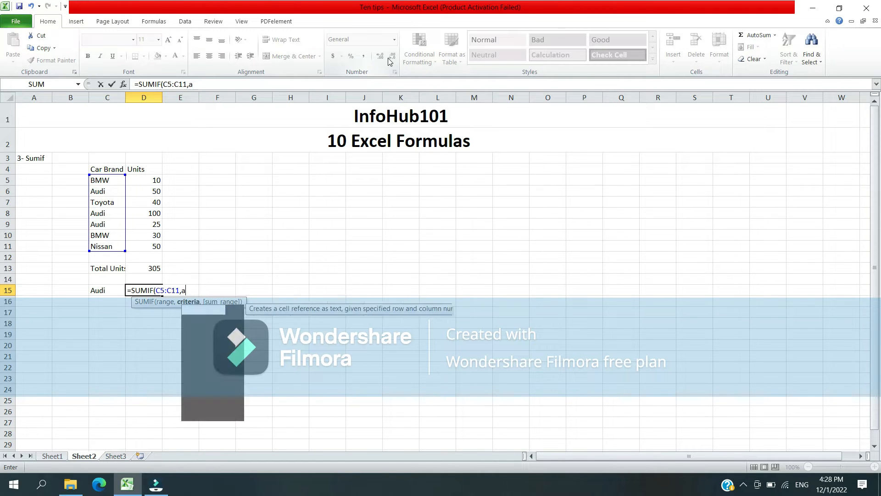
{"action": "key", "text": "BackSpace"}
{"action": "key", "text": "BackSpace"}
{"action": "key", "text": "BackSpace"}
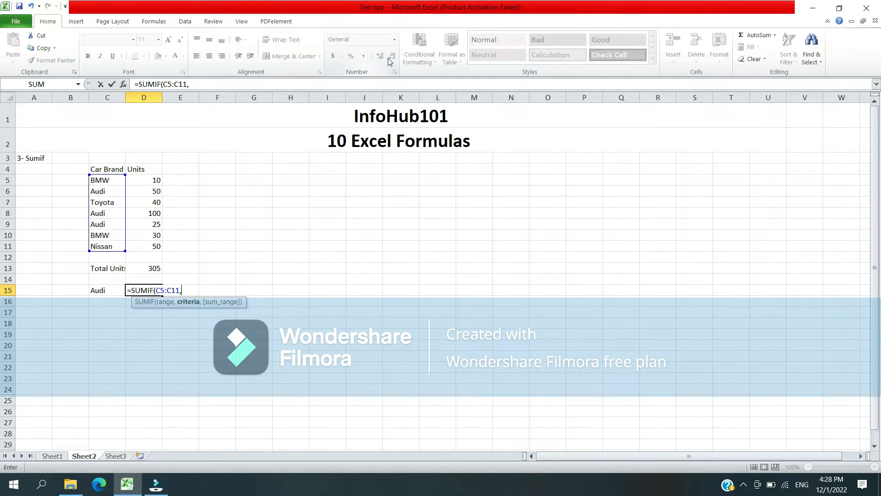
{"action": "left_click", "coordinate": [99, 293]}
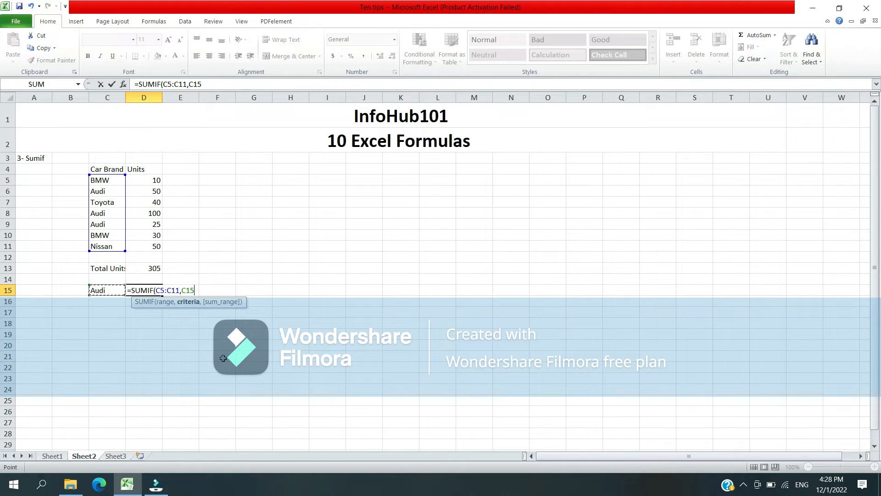
Complete the SUMIF formula in D15 with the units D5:D11 as the sum range
{"action": "type", "text": ","}
{"action": "left_click", "coordinate": [148, 179]}
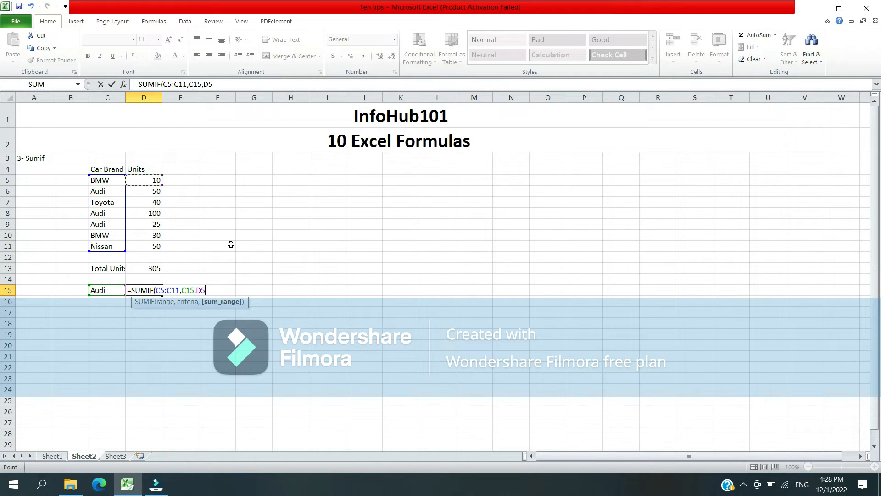
{"action": "key", "text": "ctrl+shift+Down"}
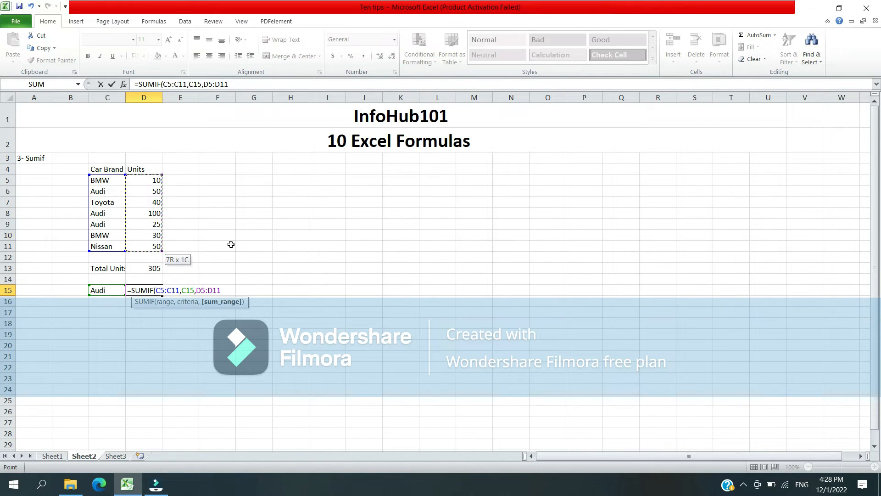
{"action": "type", "text": ")"}
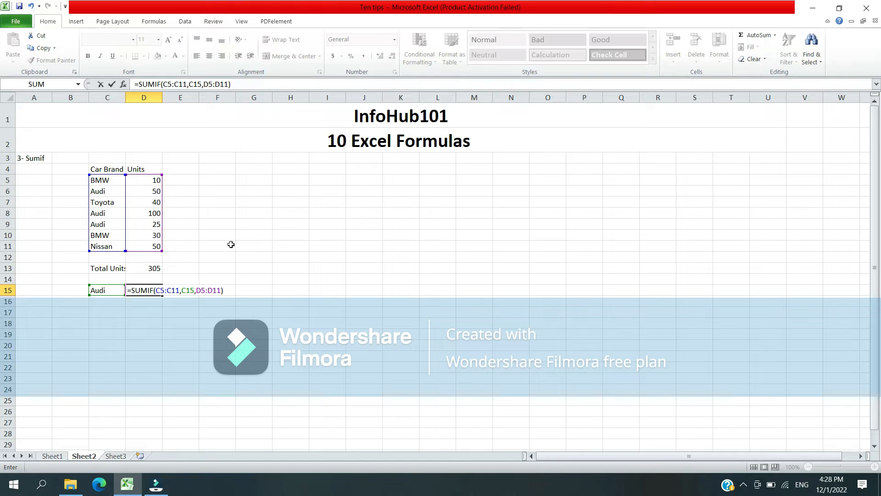
{"action": "key", "text": "Return"}
Check the units of the Audi rows in the car table against the SUMIF result in D15
{"action": "key", "text": "Up"}
{"action": "key", "text": "Up"}
{"action": "key", "text": "Up"}
{"action": "key", "text": "Up"}
{"action": "key", "text": "Up"}
{"action": "key", "text": "Up"}
{"action": "key", "text": "Up"}
{"action": "key", "text": "Up"}
{"action": "key", "text": "Up"}
{"action": "key", "text": "Up"}
{"action": "key", "text": "Left"}
{"action": "key", "text": "Right"}
{"action": "key", "text": "Down"}
{"action": "key", "text": "Down"}
{"action": "key", "text": "Down"}
{"action": "key", "text": "Left"}
{"action": "key", "text": "Right"}
{"action": "key", "text": "Down"}
{"action": "key", "text": "Down"}
{"action": "key", "text": "Down"}
{"action": "key", "text": "Down"}
{"action": "key", "text": "Down"}
{"action": "key", "text": "Down"}
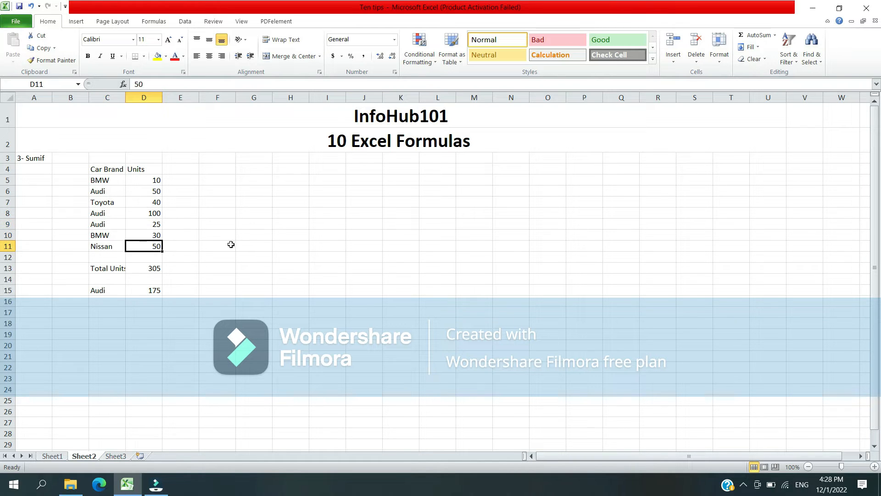
Test the SUMIF formula with other brands by replacing the criteria in C15 with Toyota and with BMW
{"action": "key", "text": "Left"}
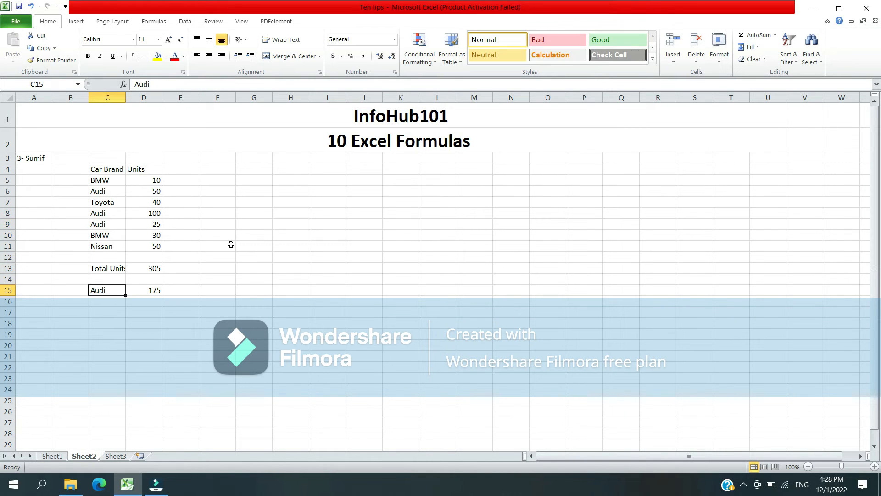
{"action": "type", "text": "To"}
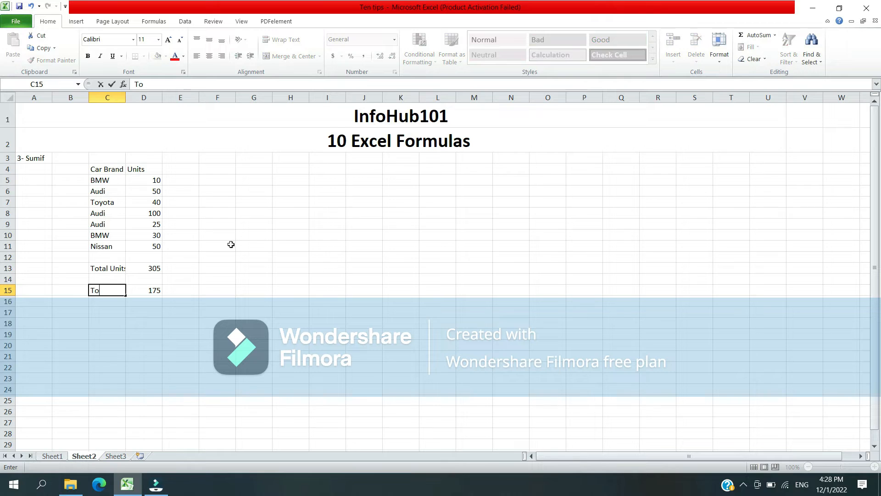
{"action": "type", "text": "yota"}
{"action": "key", "text": "Tab"}
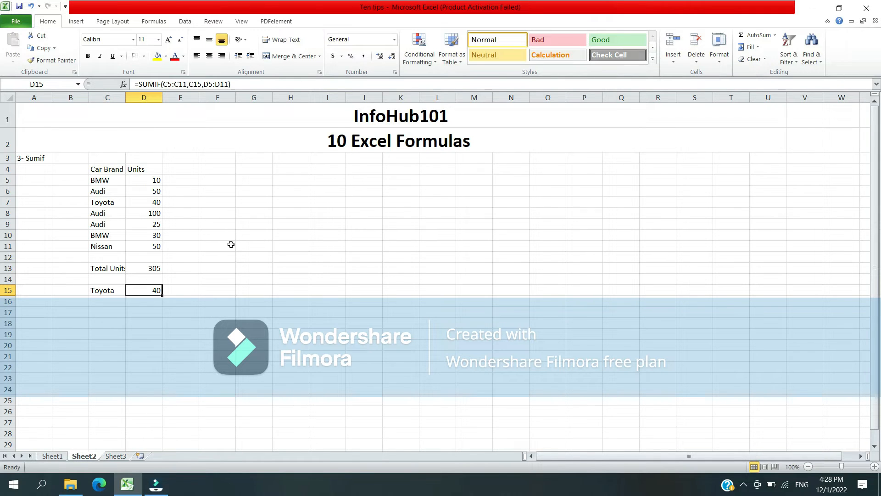
{"action": "key", "text": "Left"}
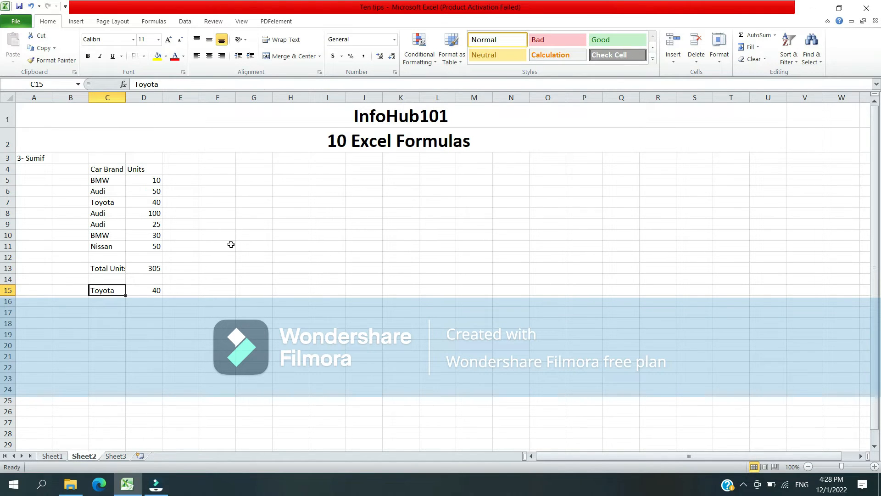
{"action": "type", "text": "BMW"}
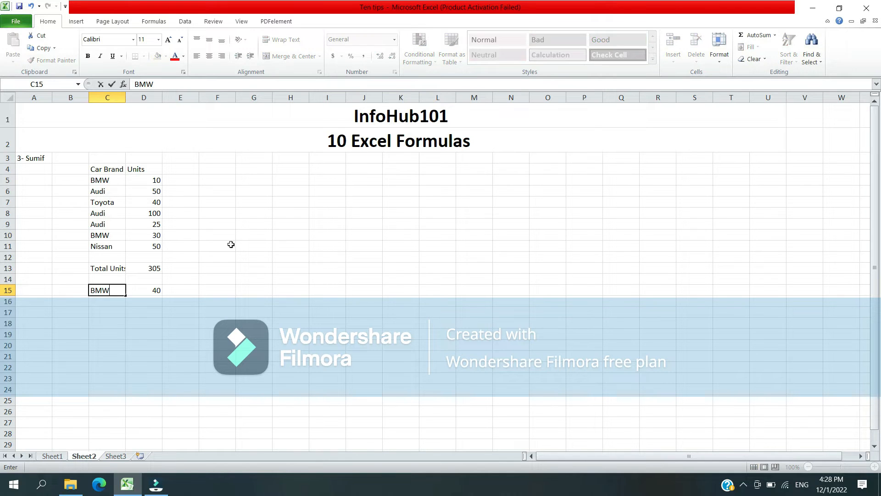
{"action": "key", "text": "Return"}
Change the section heading in A3 to "4- Count"
{"action": "key", "text": "Up"}
{"action": "key", "text": "Right"}
{"action": "key", "text": "Up"}
{"action": "key", "text": "Up"}
{"action": "key", "text": "Up"}
{"action": "key", "text": "Up"}
{"action": "key", "text": "Up"}
{"action": "key", "text": "Left"}
{"action": "key", "text": "ctrl+Up"}
{"action": "key", "text": "ctrl+Left"}
{"action": "key", "text": "Up"}
{"action": "key", "text": "F2"}
{"action": "key", "text": "ctrl+shift+Left"}
{"action": "type", "text": "Count"}
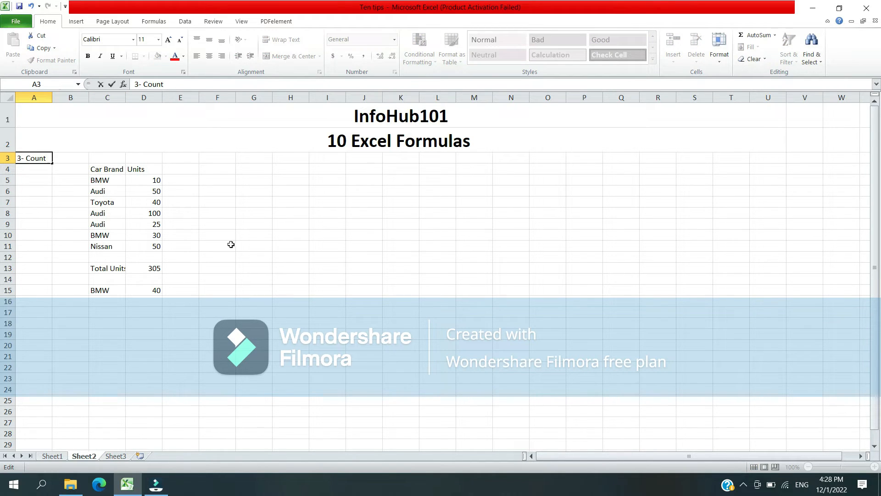
{"action": "key", "text": "Home"}
{"action": "key", "text": "shift+Right"}
{"action": "type", "text": "4"}
{"action": "key", "text": "Return"}
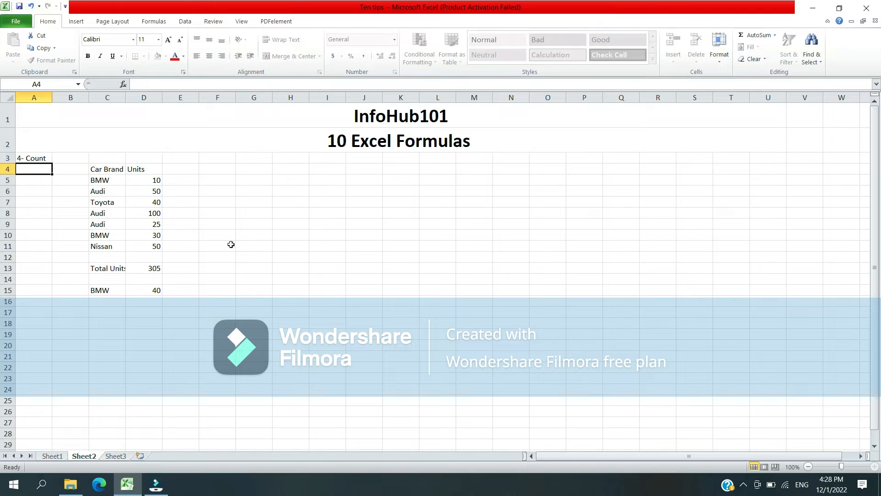
Clear the contents of rows 12 to 16, including the Total Units and BMW entries below the car table
{"action": "key", "text": "Right"}
{"action": "key", "text": "Right"}
{"action": "key", "text": "Down"}
{"action": "key", "text": "ctrl+Down"}
{"action": "key", "text": "Down"}
{"action": "key", "text": "Down"}
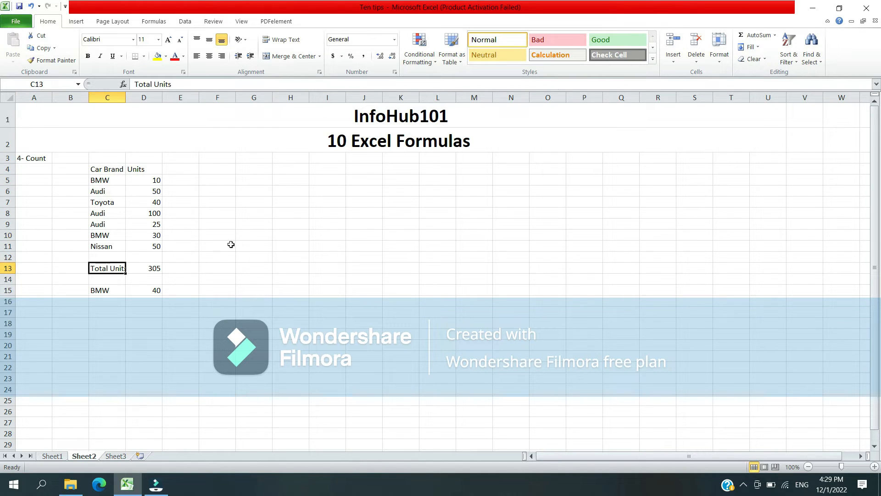
{"action": "key", "text": "Right"}
{"action": "key", "text": "Up"}
{"action": "key", "text": "Up"}
{"action": "key", "text": "Down"}
{"action": "key", "text": "Down"}
{"action": "key", "text": "Down"}
{"action": "key", "text": "Left"}
{"action": "key", "text": "Up"}
{"action": "key", "text": "Up"}
{"action": "key", "text": "shift+space"}
{"action": "key", "text": "shift+Down"}
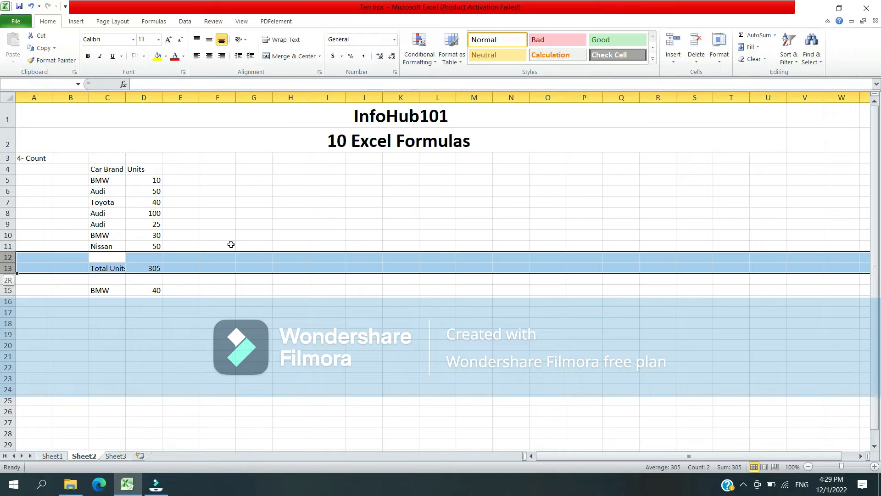
{"action": "key", "text": "shift+Down"}
{"action": "key", "text": "shift+Down"}
{"action": "key", "text": "shift+Down"}
{"action": "key", "text": "Delete"}
{"action": "key", "text": "Down"}
{"action": "key", "text": "Right"}
{"action": "key", "text": "Left"}
{"action": "key", "text": "Up"}
{"action": "key", "text": "Up"}
{"action": "key", "text": "Right"}
{"action": "key", "text": "Right"}
{"action": "key", "text": "Left"}
{"action": "key", "text": "Down"}
{"action": "key", "text": "Down"}
{"action": "key", "text": "Left"}
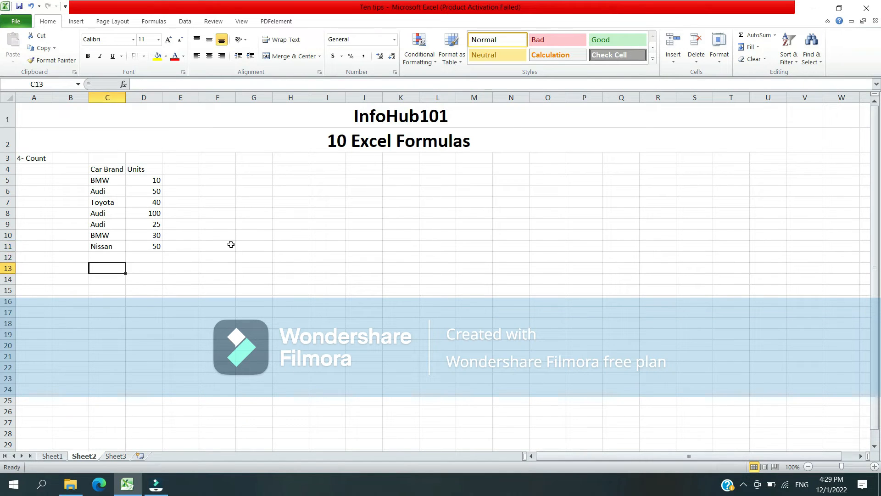
Enter a COUNT formula in D13 that counts the Units values in D5:D11
{"action": "key", "text": "Right"}
{"action": "type", "text": "=count"}
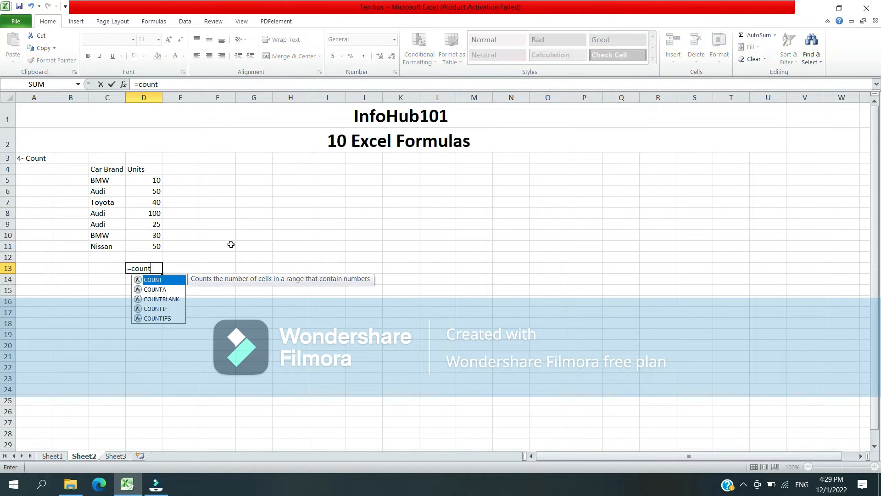
{"action": "key", "text": "Tab"}
{"action": "key", "text": "Up"}
{"action": "key", "text": "Up"}
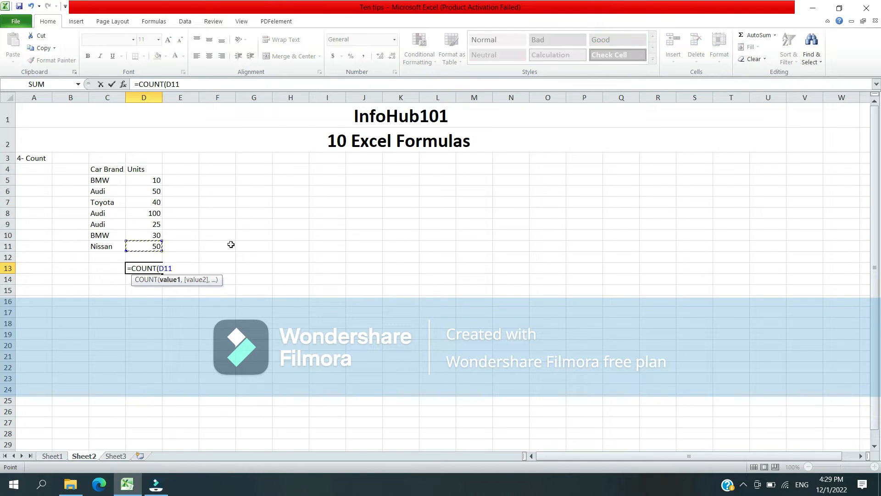
{"action": "key", "text": "shift+Up"}
{"action": "key", "text": "shift+Up"}
{"action": "key", "text": "shift+Up"}
{"action": "key", "text": "shift+Up"}
{"action": "key", "text": "shift+Up"}
{"action": "key", "text": "shift+Up"}
{"action": "key", "text": "ctrl+Return"}
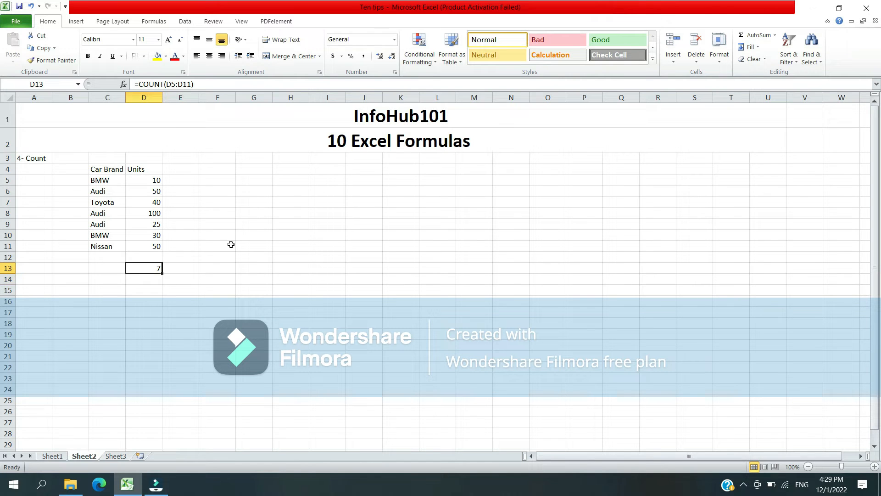
{"action": "key", "text": "Down"}
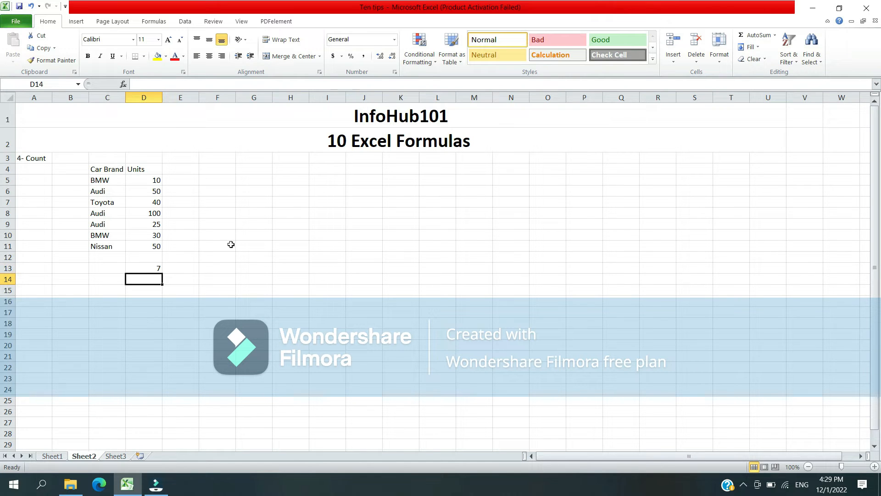
{"action": "key", "text": "Up"}
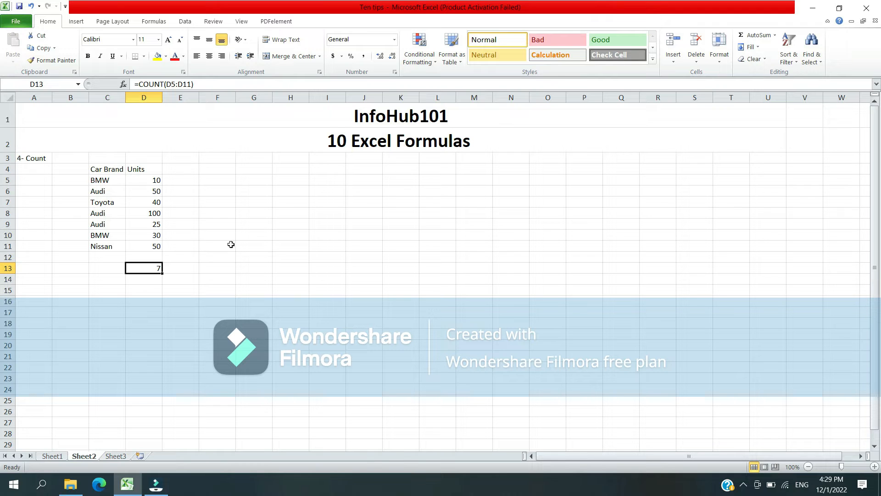
Start a sample list in column F with 10, 50 and 40 in F5:F7, a blank F8, and 25 and 30 in F9:F10
{"action": "key", "text": "Right"}
{"action": "key", "text": "Up"}
{"action": "key", "text": "Up"}
{"action": "key", "text": "Up"}
{"action": "key", "text": "Up"}
{"action": "key", "text": "Up"}
{"action": "key", "text": "Up"}
{"action": "key", "text": "Up"}
{"action": "key", "text": "Up"}
{"action": "key", "text": "Right"}
{"action": "key", "text": "Left"}
{"action": "key", "text": "Left"}
{"action": "key", "text": "ctrl+shift+Down"}
{"action": "key", "text": "Right"}
{"action": "key", "text": "Right"}
{"action": "type", "text": "10"}
{"action": "key", "text": "Return"}
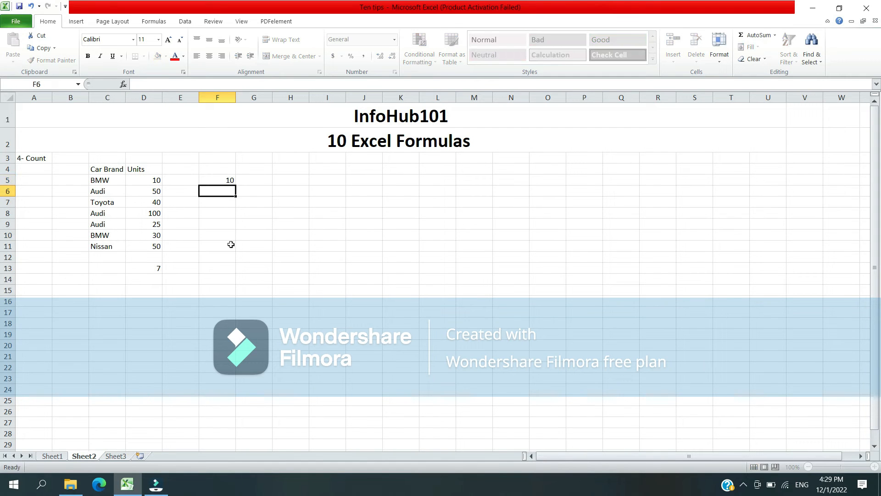
{"action": "type", "text": "50"}
{"action": "key", "text": "Return"}
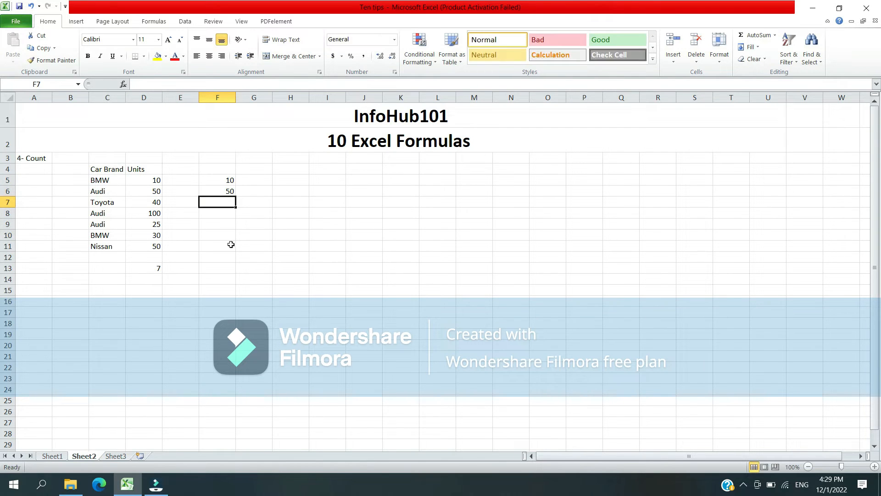
{"action": "type", "text": "40"}
{"action": "key", "text": "Return"}
{"action": "key", "text": "Return"}
{"action": "type", "text": "25"}
{"action": "key", "text": "Return"}
{"action": "type", "text": "30"}
{"action": "key", "text": "Return"}
Continue the list after a blank F11 with BMW, 100, 50, Toyota and Nissan in F12:F16, leaving F17 blank and entering 20 in F18
{"action": "key", "text": "Return"}
{"action": "type", "text": "BMW"}
{"action": "key", "text": "Return"}
{"action": "type", "text": "100"}
{"action": "key", "text": "Return"}
{"action": "type", "text": "50"}
{"action": "key", "text": "Return"}
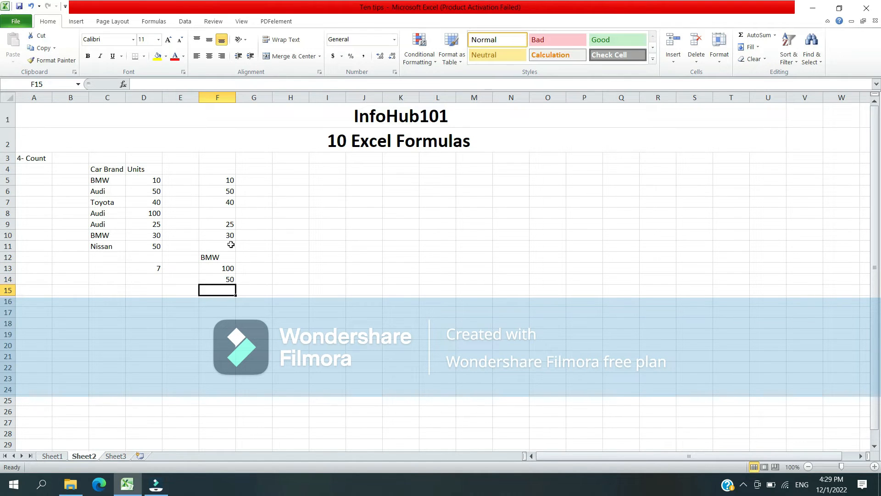
{"action": "type", "text": "Toyota"}
{"action": "key", "text": "Return"}
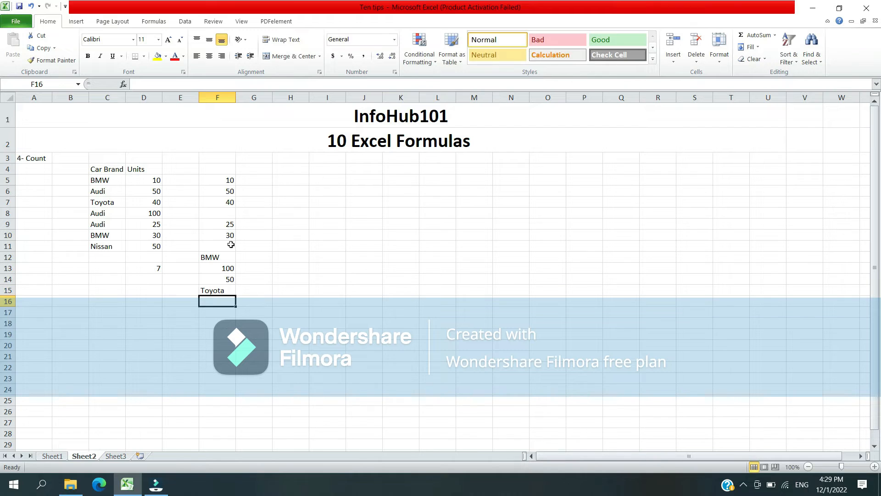
{"action": "type", "text": "Nissan"}
{"action": "key", "text": "Return"}
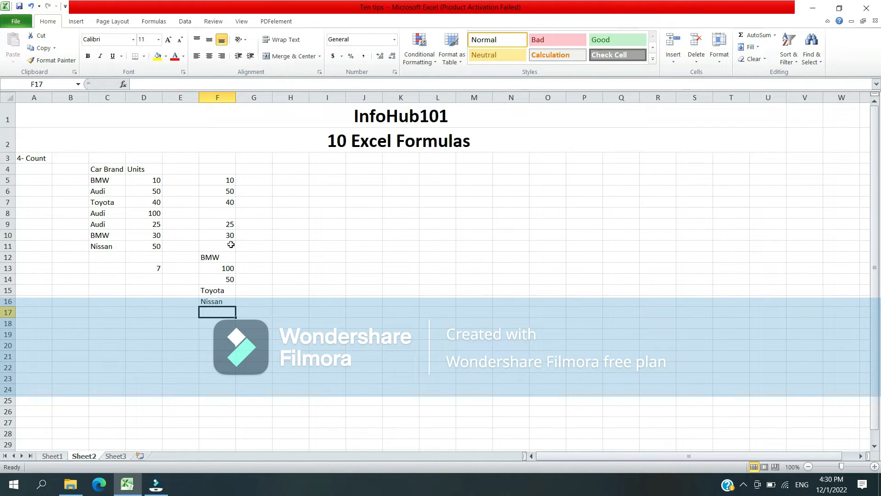
{"action": "key", "text": "Return"}
{"action": "type", "text": "20"}
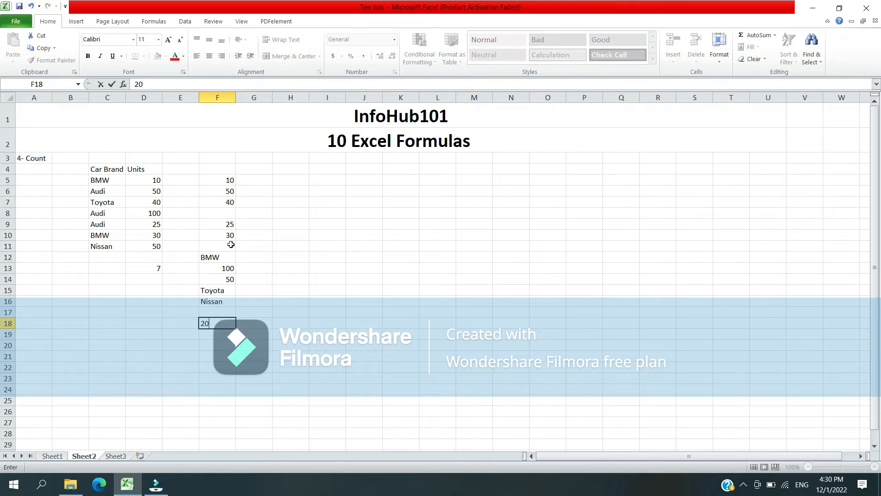
{"action": "key", "text": "Return"}
Enter a COUNT formula in F20 that covers the mixed list in F5:F18
{"action": "key", "text": "Down"}
{"action": "key", "text": "Left"}
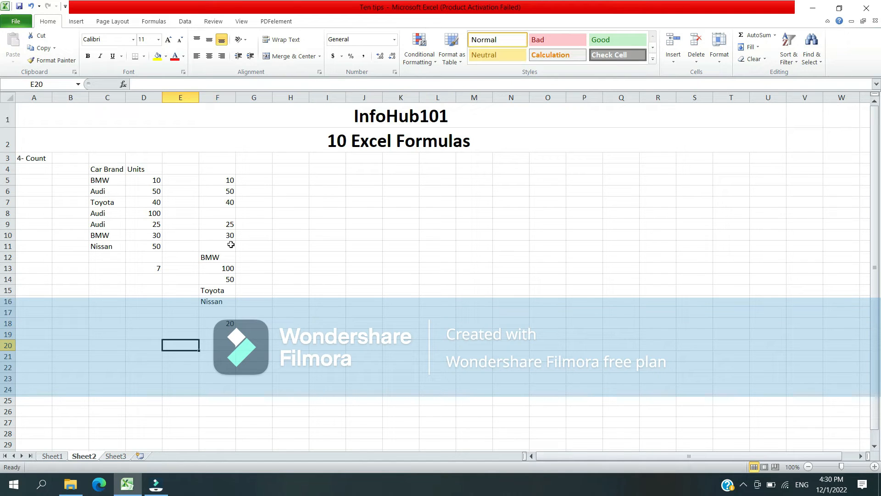
{"action": "key", "text": "Right"}
{"action": "type", "text": "=count"}
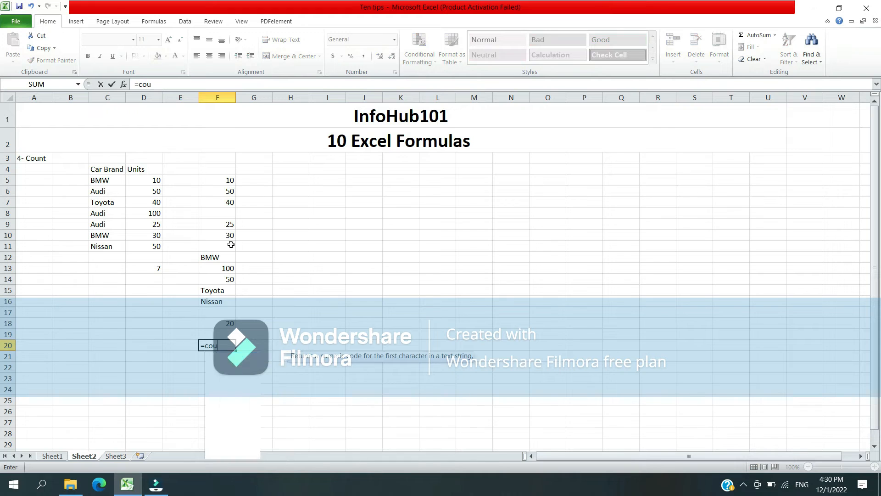
{"action": "key", "text": "Tab"}
{"action": "key", "text": "Up"}
{"action": "key", "text": "Up"}
{"action": "key", "text": "shift+Up"}
{"action": "key", "text": "shift+Up"}
{"action": "key", "text": "shift+Up"}
{"action": "key", "text": "shift+Up"}
{"action": "key", "text": "shift+Up"}
{"action": "key", "text": "shift+Up"}
{"action": "key", "text": "shift+Up"}
{"action": "key", "text": "shift+Up"}
{"action": "key", "text": "shift+Up"}
{"action": "key", "text": "shift+Up"}
{"action": "key", "text": "shift+Up"}
{"action": "key", "text": "shift+Up"}
{"action": "key", "text": "shift+Up"}
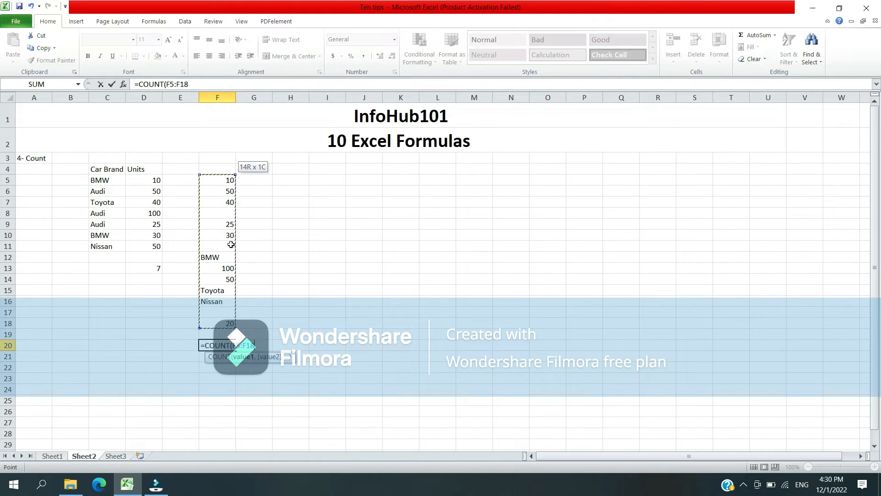
{"action": "key", "text": "Return"}
{"action": "key", "text": "Up"}
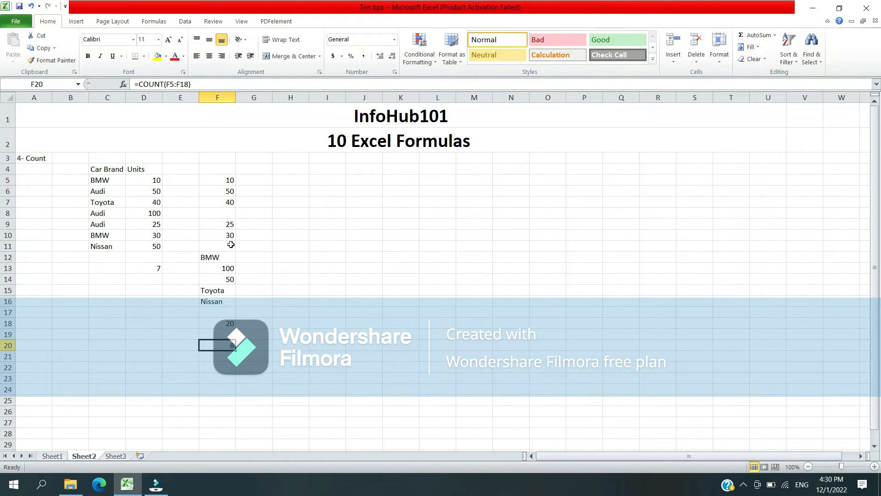
Go through the numbers, texts and blanks in F5:F18 to compare them with the COUNT result in F20
{"action": "key", "text": "Up"}
{"action": "key", "text": "Up"}
{"action": "key", "text": "Up"}
{"action": "key", "text": "Up"}
{"action": "key", "text": "Up"}
{"action": "key", "text": "Up"}
{"action": "key", "text": "Up"}
{"action": "key", "text": "Up"}
{"action": "key", "text": "Up"}
{"action": "key", "text": "Up"}
{"action": "key", "text": "Up"}
{"action": "key", "text": "Up"}
{"action": "key", "text": "Up"}
{"action": "key", "text": "Up"}
{"action": "key", "text": "Up"}
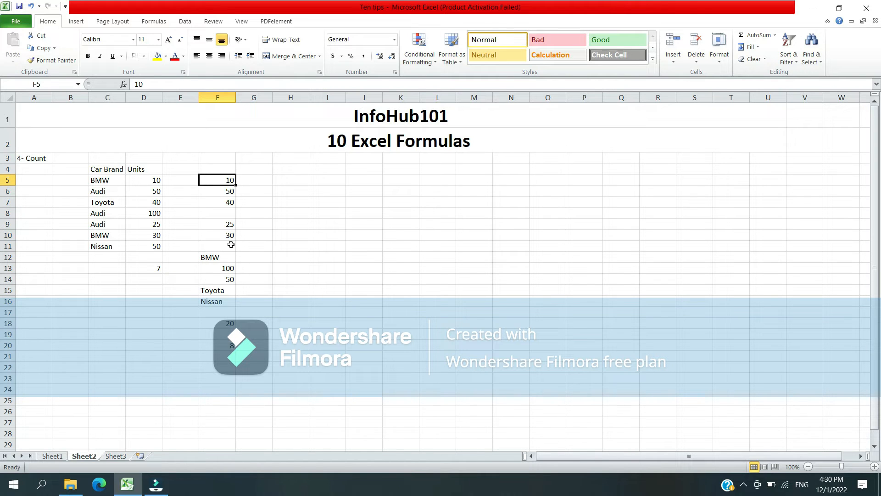
{"action": "key", "text": "Down"}
{"action": "key", "text": "Down"}
{"action": "key", "text": "Down"}
{"action": "key", "text": "Down"}
{"action": "key", "text": "Down"}
{"action": "key", "text": "Down"}
{"action": "key", "text": "Down"}
{"action": "key", "text": "Down"}
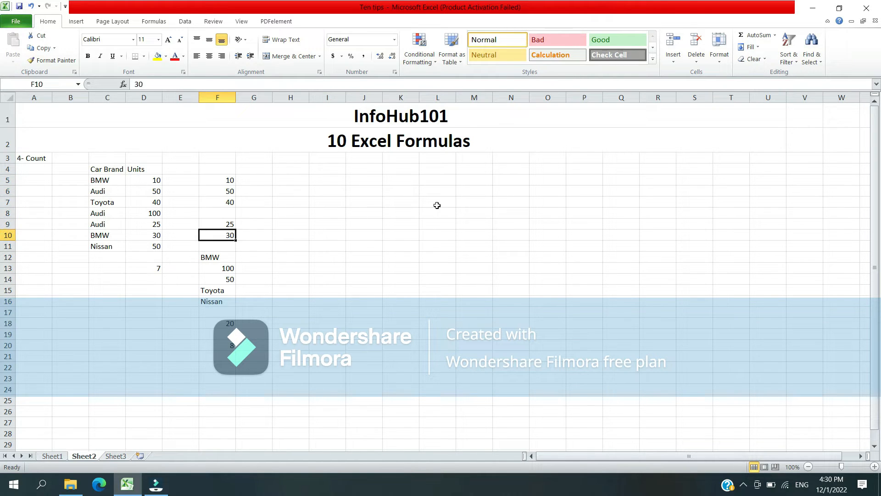
{"action": "key", "text": "Down"}
{"action": "key", "text": "Down"}
{"action": "key", "text": "Down"}
{"action": "key", "text": "Down"}
{"action": "key", "text": "Down"}
{"action": "key", "text": "Down"}
{"action": "key", "text": "Down"}
Label the COUNT result by entering "Count" in E20
{"action": "key", "text": "Left"}
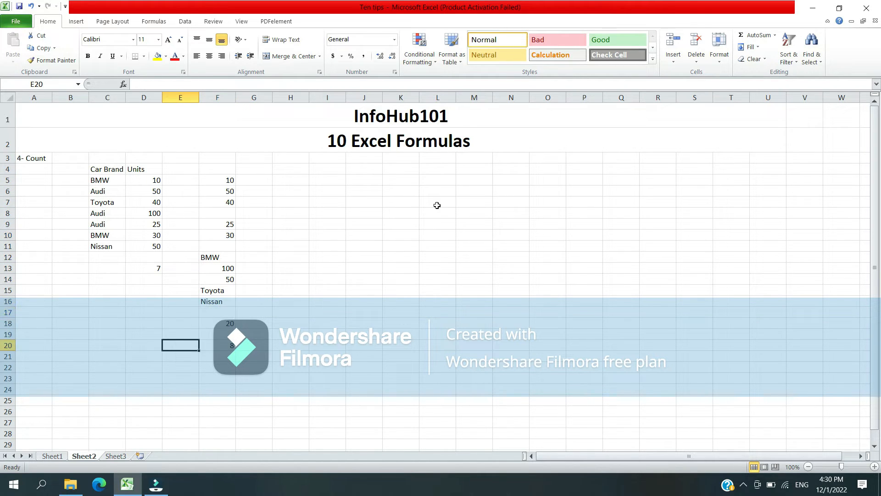
{"action": "type", "text": "Count"}
{"action": "key", "text": "Return"}
{"action": "key", "text": "Up"}
{"action": "key", "text": "Right"}
Change the heading in A3 to "5- Counta"
{"action": "key", "text": "Left"}
{"action": "key", "text": "Left"}
{"action": "key", "text": "Left"}
{"action": "key", "text": "Left"}
{"action": "key", "text": "Left"}
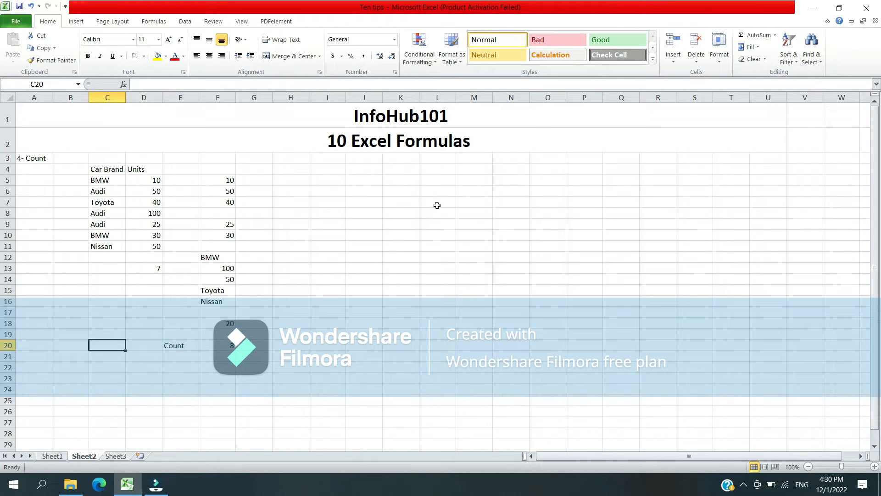
{"action": "key", "text": "ctrl+Up"}
{"action": "key", "text": "F2"}
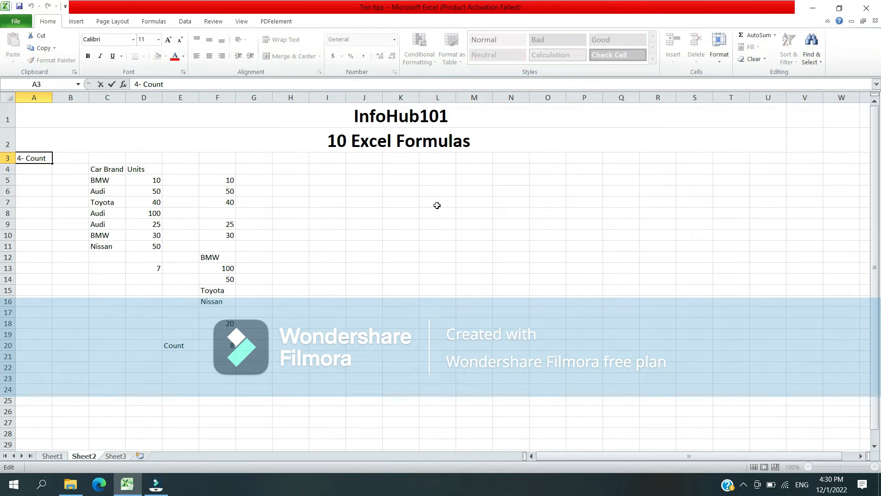
{"action": "key", "text": "Left"}
{"action": "key", "text": "Left"}
{"action": "key", "text": "shift+Left"}
{"action": "type", "text": "5"}
{"action": "key", "text": "End"}
{"action": "type", "text": "a"}
{"action": "key", "text": "Return"}
Enter the label "Counta" in E21, directly below the Count label
{"action": "key", "text": "Right"}
{"action": "key", "text": "Down"}
{"action": "key", "text": "Down"}
{"action": "key", "text": "Down"}
{"action": "key", "text": "Down"}
{"action": "key", "text": "Down"}
{"action": "key", "text": "Down"}
{"action": "key", "text": "Down"}
{"action": "key", "text": "Down"}
{"action": "key", "text": "Down"}
{"action": "key", "text": "Down"}
{"action": "key", "text": "Down"}
{"action": "key", "text": "Down"}
{"action": "key", "text": "Down"}
{"action": "key", "text": "Down"}
{"action": "key", "text": "Down"}
{"action": "key", "text": "Right"}
{"action": "key", "text": "Right"}
{"action": "key", "text": "Right"}
{"action": "key", "text": "Down"}
{"action": "key", "text": "Down"}
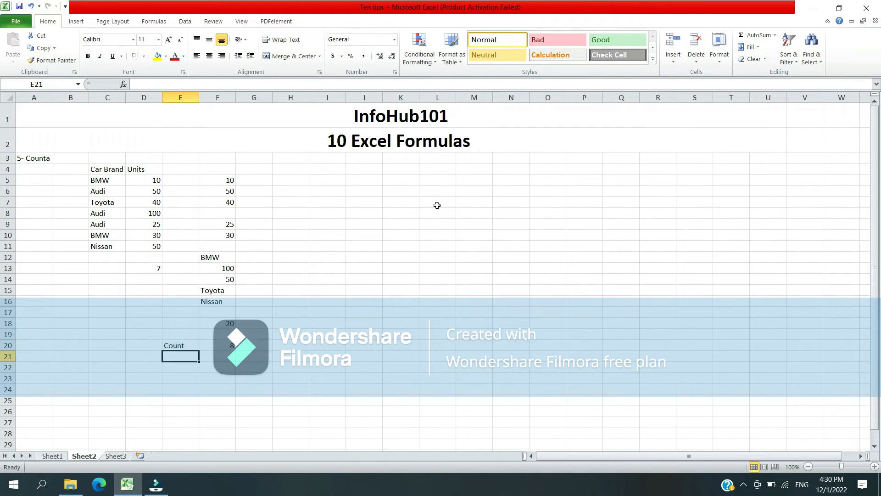
{"action": "type", "text": "Count1"}
{"action": "key", "text": "Return"}
{"action": "key", "text": "Up"}
{"action": "key", "text": "Right"}
{"action": "key", "text": "Left"}
{"action": "key", "text": "F2"}
{"action": "key", "text": "BackSpace"}
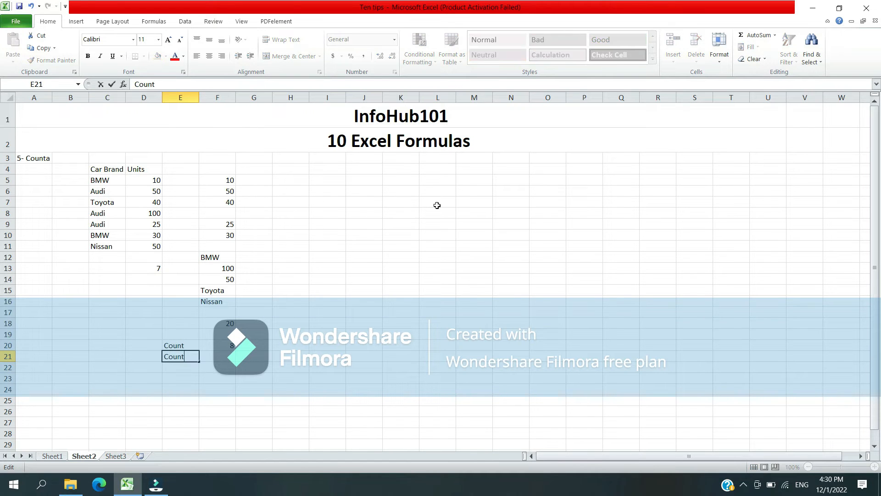
{"action": "type", "text": "a"}
{"action": "key", "text": "Return"}
Enter a COUNTA formula in F21 that covers the mixed list in F5:F18
{"action": "key", "text": "Up"}
{"action": "key", "text": "Right"}
{"action": "type", "text": "=c"}
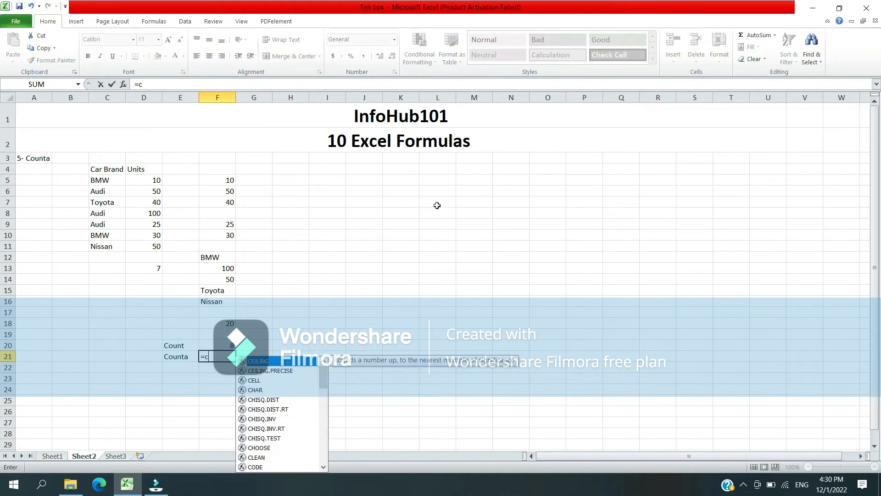
{"action": "type", "text": "ounta"}
{"action": "key", "text": "Tab"}
{"action": "key", "text": "Up"}
{"action": "key", "text": "Up"}
{"action": "key", "text": "Up"}
{"action": "key", "text": "shift+Up"}
{"action": "key", "text": "shift+Up"}
{"action": "key", "text": "shift+Up"}
{"action": "key", "text": "shift+Up"}
{"action": "key", "text": "shift+Up"}
{"action": "key", "text": "shift+Up"}
{"action": "key", "text": "shift+Up"}
{"action": "key", "text": "shift+Up"}
{"action": "key", "text": "shift+Up"}
{"action": "key", "text": "shift+Up"}
{"action": "key", "text": "shift+Up"}
{"action": "key", "text": "shift+Up"}
{"action": "key", "text": "shift+Up"}
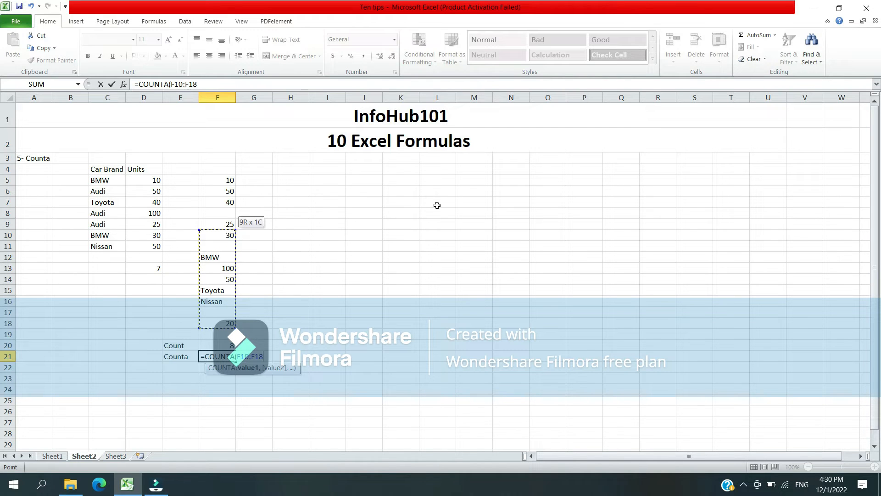
{"action": "key", "text": "Return"}
Examine the COUNTA result in F21 and compare it with the COUNT result in F20
{"action": "key", "text": "Right"}
{"action": "key", "text": "Left"}
{"action": "key", "text": "Up"}
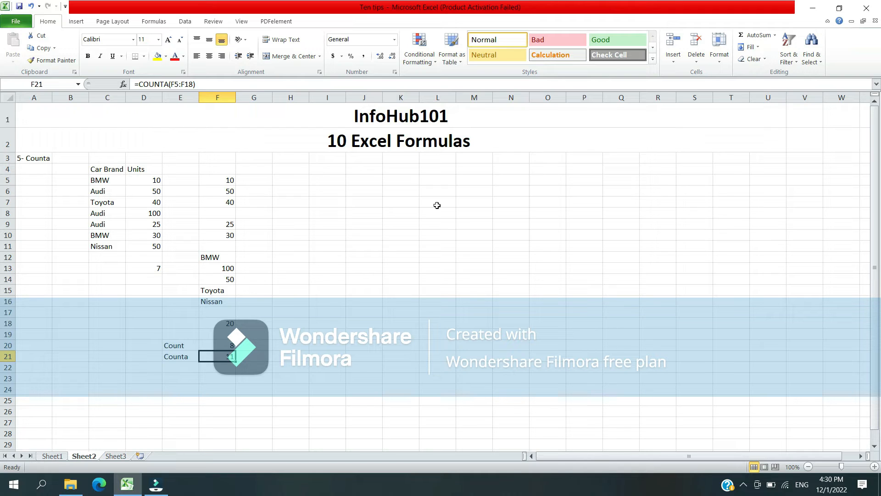
{"action": "key", "text": "Right"}
{"action": "key", "text": "Down"}
{"action": "key", "text": "Left"}
{"action": "key", "text": "Up"}
{"action": "key", "text": "Left"}
{"action": "key", "text": "Up"}
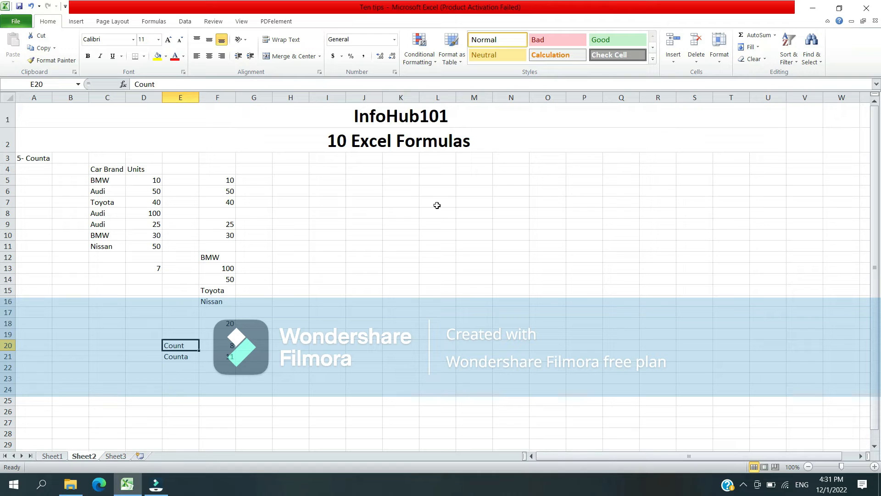
{"action": "key", "text": "Down"}
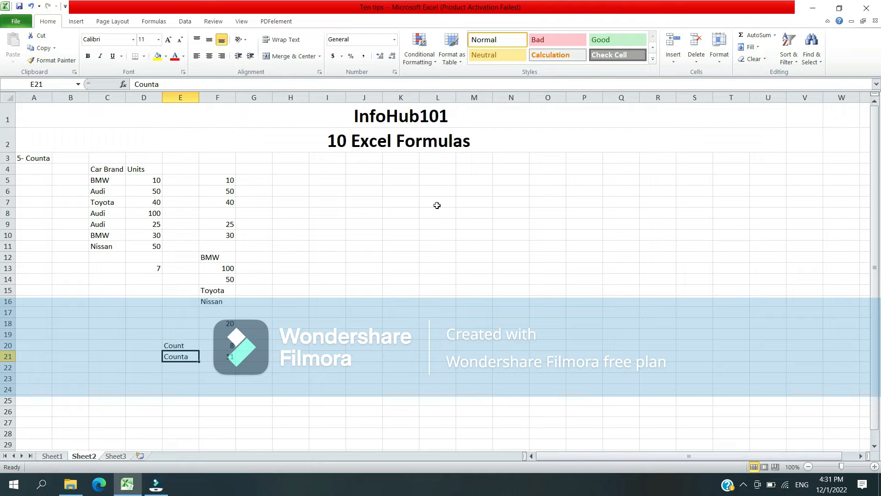
{"action": "key", "text": "Right"}
{"action": "key", "text": "Up"}
{"action": "key", "text": "Up"}
{"action": "key", "text": "Up"}
{"action": "key", "text": "Left"}
{"action": "key", "text": "Down"}
{"action": "key", "text": "Down"}
{"action": "key", "text": "Down"}
{"action": "key", "text": "Down"}
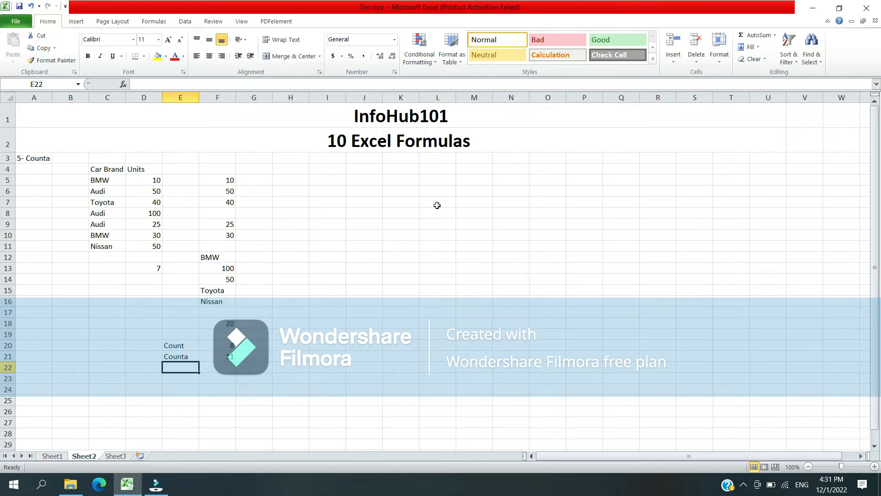
Change the heading in A3 to "6- Countb"
{"action": "key", "text": "Left"}
{"action": "key", "text": "Left"}
{"action": "key", "text": "Left"}
{"action": "key", "text": "Left"}
{"action": "key", "text": "ctrl+Up"}
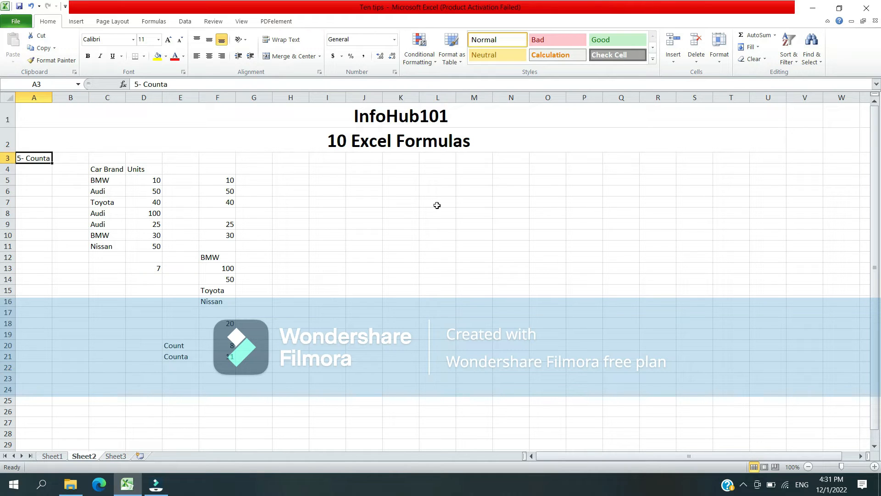
{"action": "key", "text": "F2"}
{"action": "key", "text": "BackSpace"}
{"action": "type", "text": "b"}
{"action": "key", "text": "Home"}
{"action": "key", "text": "shift+Right"}
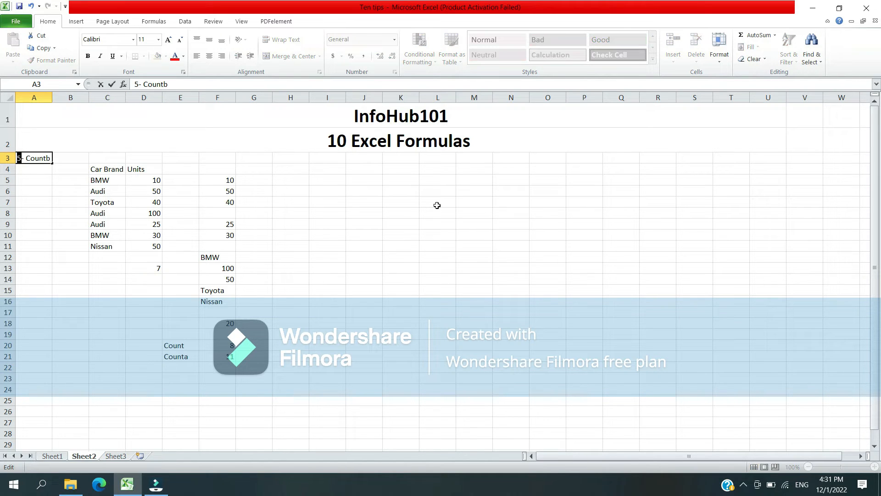
{"action": "type", "text": "6"}
{"action": "key", "text": "Return"}
Enter the label "Countb" in E22, directly below the Counta label
{"action": "key", "text": "Right"}
{"action": "key", "text": "Down"}
{"action": "key", "text": "Down"}
{"action": "key", "text": "Down"}
{"action": "key", "text": "Down"}
{"action": "key", "text": "Down"}
{"action": "key", "text": "Down"}
{"action": "key", "text": "Down"}
{"action": "key", "text": "Down"}
{"action": "key", "text": "Down"}
{"action": "key", "text": "Down"}
{"action": "key", "text": "Down"}
{"action": "key", "text": "Down"}
{"action": "key", "text": "Down"}
{"action": "key", "text": "Down"}
{"action": "key", "text": "Down"}
{"action": "key", "text": "Down"}
{"action": "key", "text": "Down"}
{"action": "key", "text": "Down"}
{"action": "key", "text": "Down"}
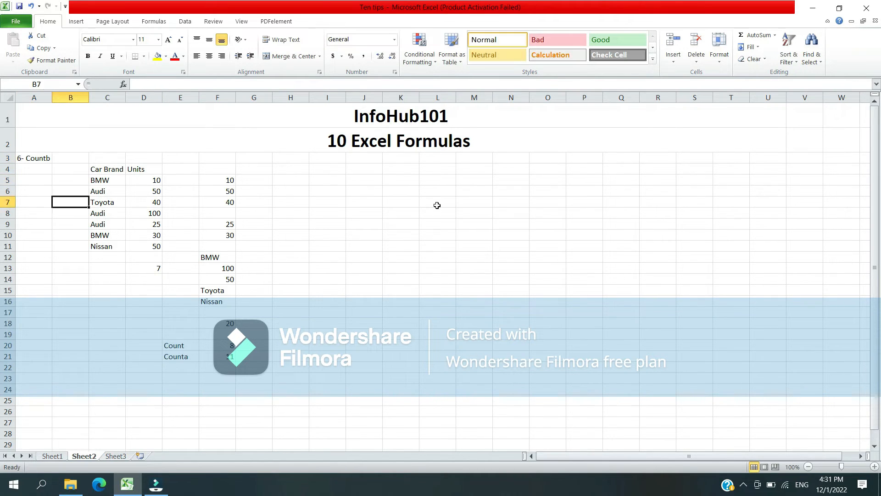
{"action": "key", "text": "Right"}
{"action": "key", "text": "Right"}
{"action": "key", "text": "Right"}
{"action": "key", "text": "Up"}
{"action": "type", "text": "Countb"}
{"action": "key", "text": "Return"}
Enter a COUNTBLANK formula in F22 that covers the mixed list in F5:F18
{"action": "key", "text": "Up"}
{"action": "key", "text": "Right"}
{"action": "type", "text": "=countb"}
{"action": "key", "text": "Tab"}
{"action": "key", "text": "Up"}
{"action": "key", "text": "Up"}
{"action": "key", "text": "Up"}
{"action": "key", "text": "Up"}
{"action": "key", "text": "Up"}
{"action": "key", "text": "Down"}
{"action": "key", "text": "shift+Up"}
{"action": "key", "text": "shift+Up"}
{"action": "key", "text": "shift+Up"}
{"action": "key", "text": "shift+Up"}
{"action": "key", "text": "shift+Up"}
{"action": "key", "text": "shift+Up"}
{"action": "key", "text": "shift+Up"}
{"action": "key", "text": "shift+Up"}
{"action": "key", "text": "shift+Up"}
{"action": "key", "text": "shift+Up"}
{"action": "key", "text": "shift+Up"}
{"action": "key", "text": "shift+Up"}
{"action": "key", "text": "shift+Up"}
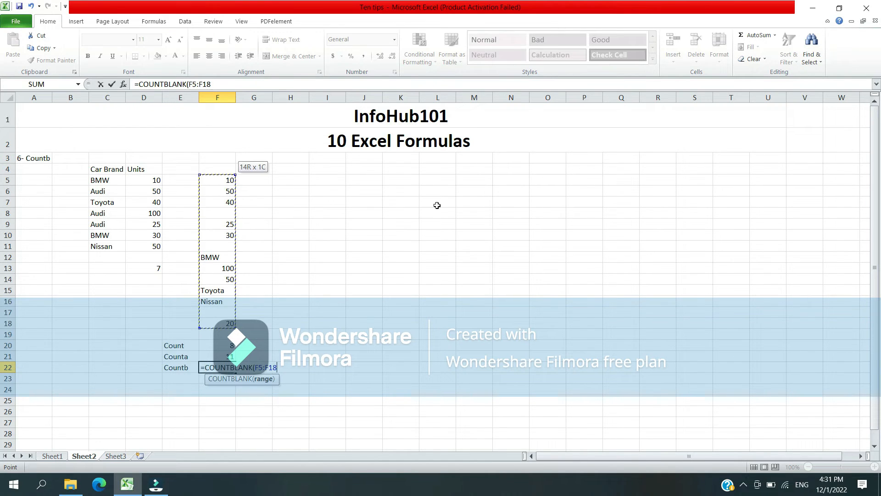
{"action": "key", "text": "Return"}
Examine the blank cells in the mixed list F5:F18 that the COUNTBLANK formula counts
{"action": "key", "text": "Up"}
{"action": "key", "text": "Up"}
{"action": "key", "text": "Up"}
{"action": "key", "text": "Up"}
{"action": "key", "text": "Up"}
{"action": "key", "text": "Up"}
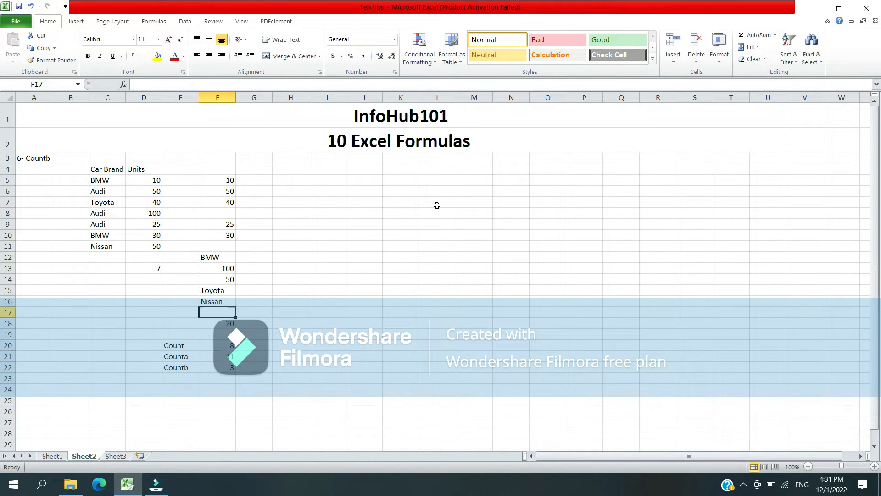
{"action": "key", "text": "Up"}
{"action": "key", "text": "Up"}
{"action": "key", "text": "Up"}
{"action": "key", "text": "Up"}
{"action": "key", "text": "Up"}
{"action": "key", "text": "Up"}
{"action": "key", "text": "Up"}
{"action": "key", "text": "Up"}
{"action": "key", "text": "Up"}
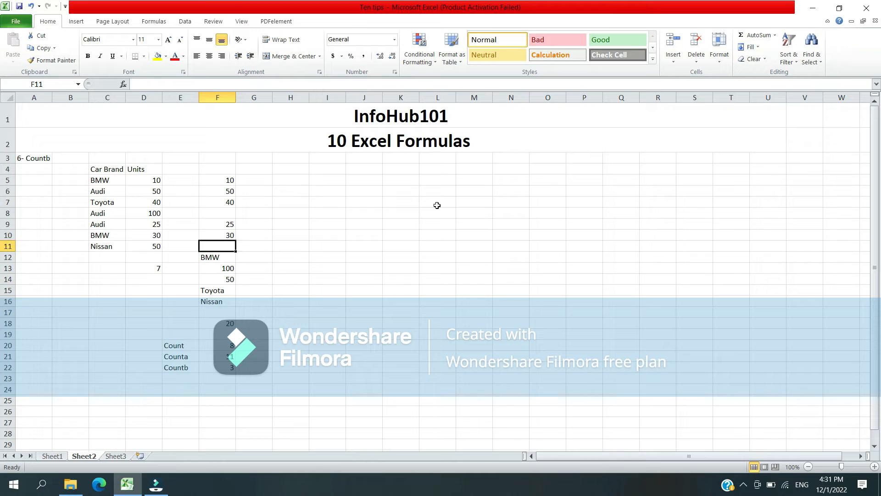
Review the COUNTBLANK, COUNTA and COUNT formulas in F22, F21 and F20 against their labels
{"action": "key", "text": "Down"}
{"action": "key", "text": "Down"}
{"action": "key", "text": "Down"}
{"action": "key", "text": "Down"}
{"action": "key", "text": "Down"}
{"action": "key", "text": "Down"}
{"action": "key", "text": "Down"}
{"action": "key", "text": "Down"}
{"action": "key", "text": "Down"}
{"action": "key", "text": "Down"}
{"action": "key", "text": "Down"}
{"action": "key", "text": "Down"}
{"action": "key", "text": "Down"}
{"action": "key", "text": "Down"}
{"action": "key", "text": "Left"}
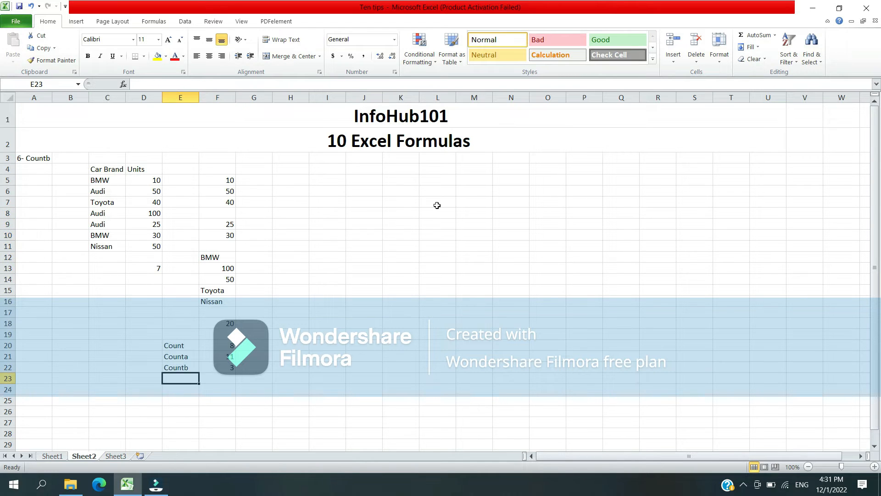
{"action": "key", "text": "Right"}
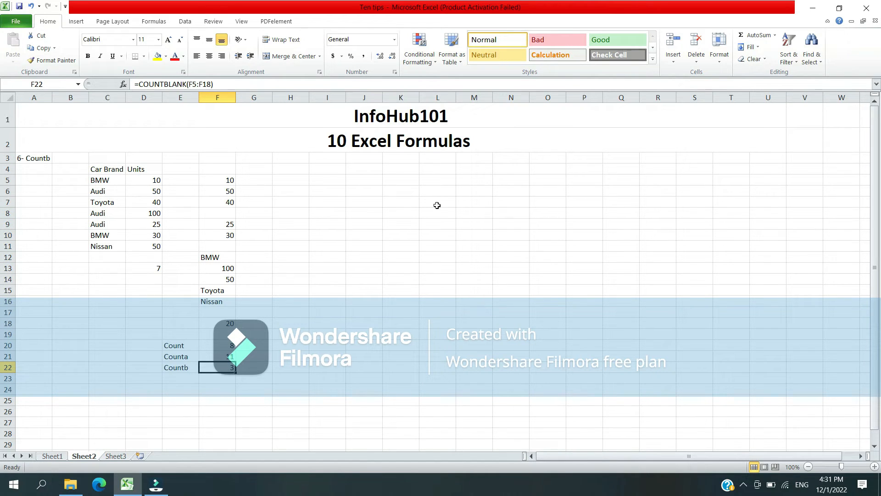
{"action": "key", "text": "Left"}
{"action": "key", "text": "Up"}
{"action": "key", "text": "Right"}
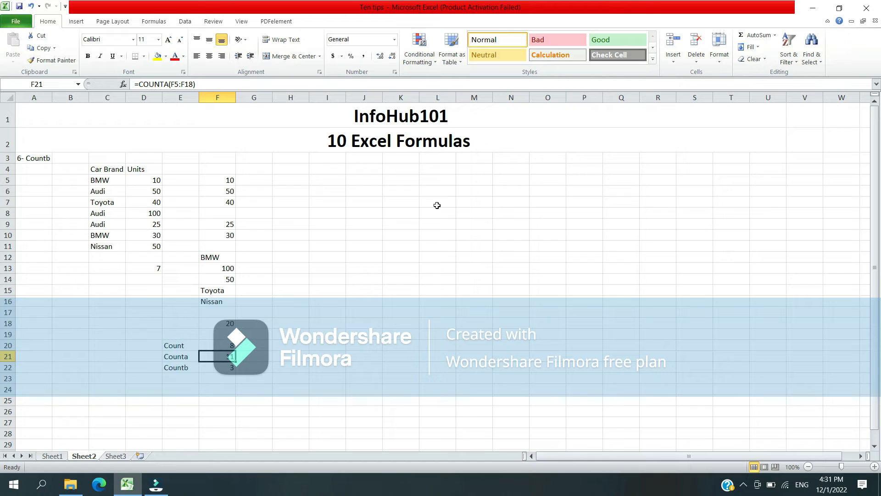
{"action": "key", "text": "Up"}
{"action": "key", "text": "Left"}
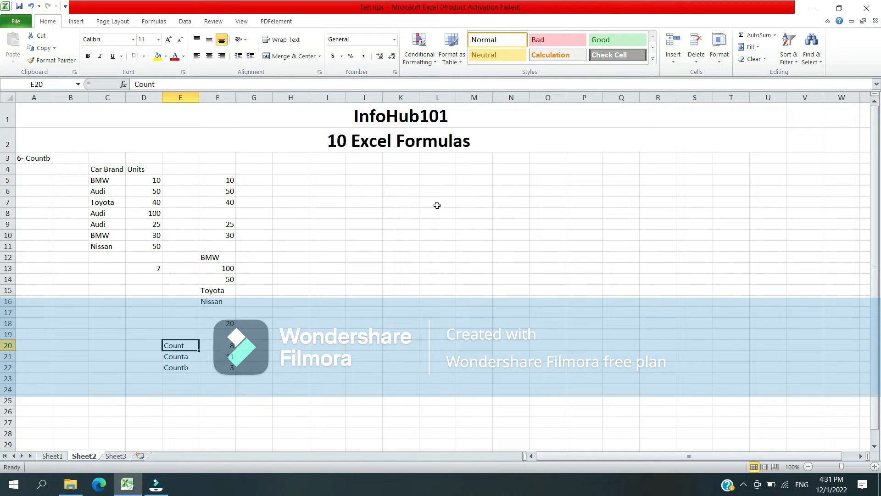
{"action": "key", "text": "Right"}
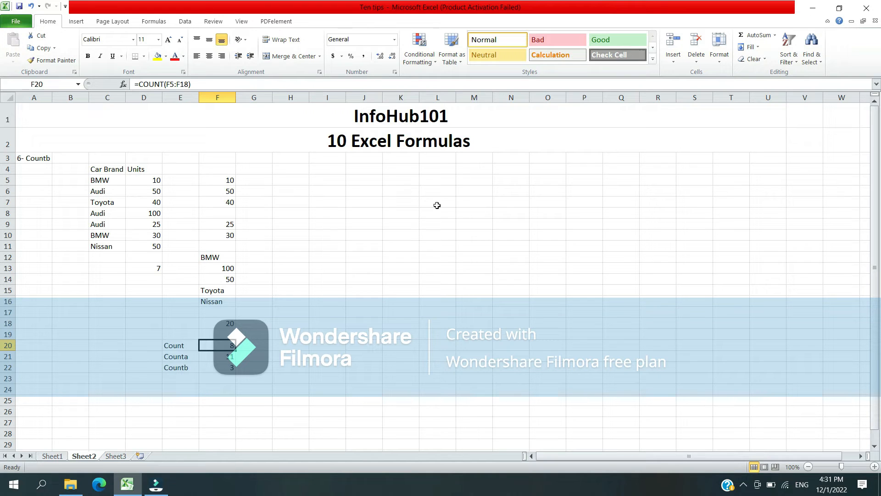
Change the heading in A3 to "6- Countif"
{"action": "key", "text": "Left"}
{"action": "key", "text": "Left"}
{"action": "key", "text": "Left"}
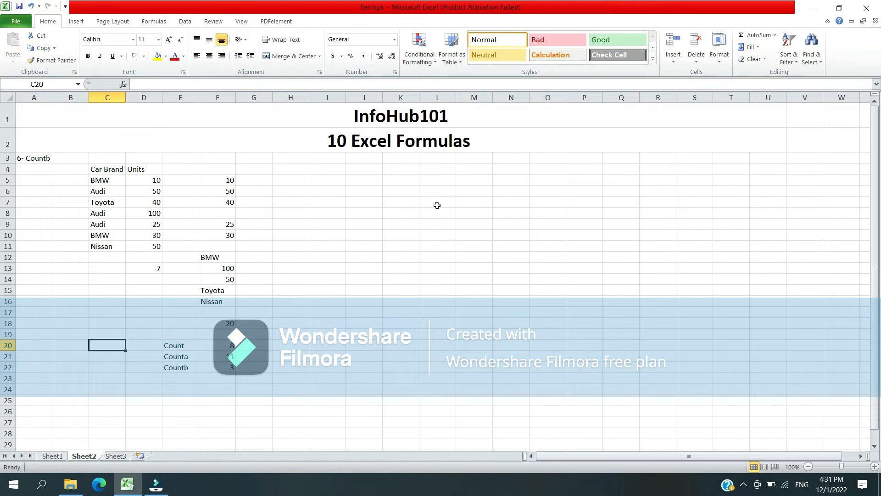
{"action": "key", "text": "Left"}
{"action": "key", "text": "Left"}
{"action": "key", "text": "ctrl+Up"}
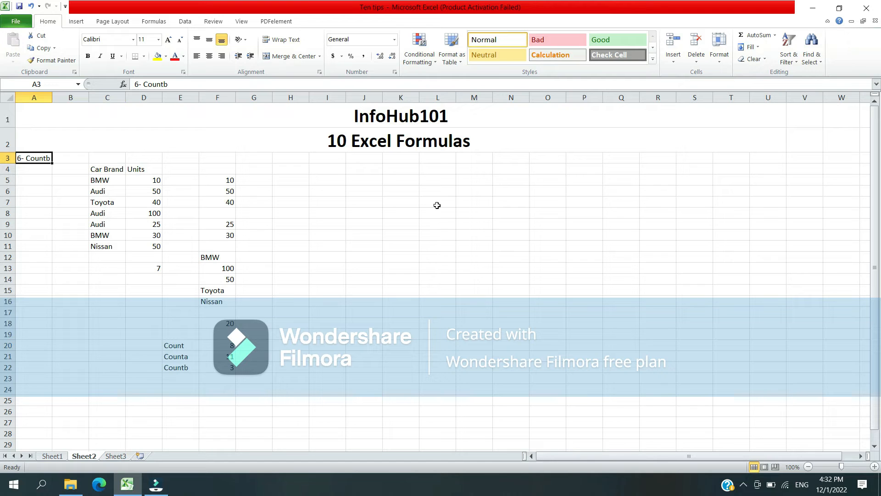
{"action": "key", "text": "F2"}
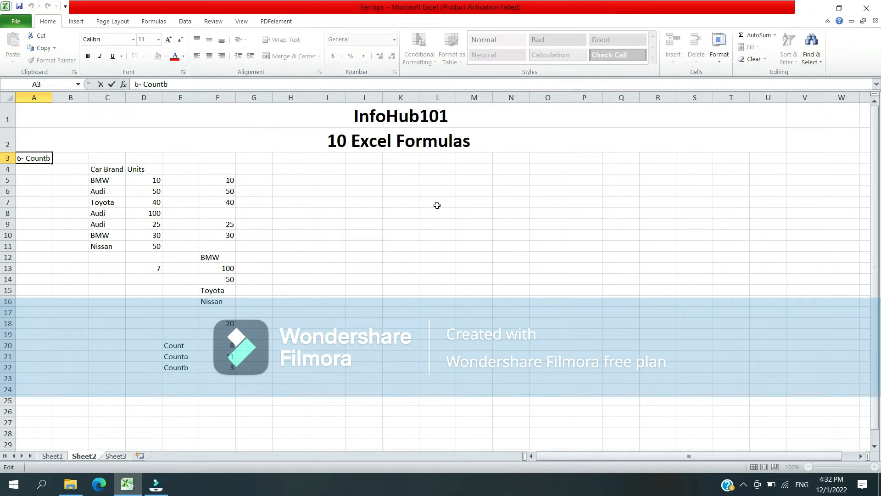
{"action": "key", "text": "Escape"}
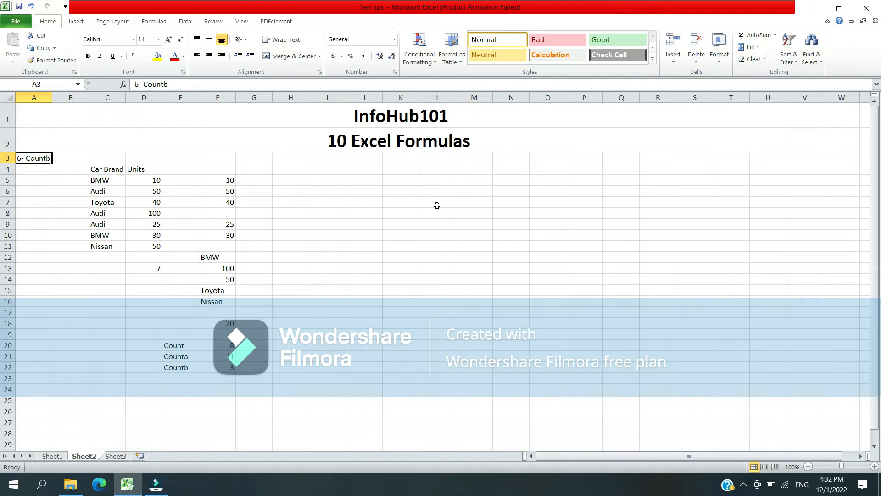
{"action": "key", "text": "F2"}
{"action": "key", "text": "BackSpace"}
{"action": "type", "text": "if"}
{"action": "key", "text": "Return"}
Clear the mixed list of numbers and car brands in F5:F18
{"action": "key", "text": "Return"}
{"action": "key", "text": "Down"}
{"action": "key", "text": "Down"}
{"action": "key", "text": "Down"}
{"action": "key", "text": "Down"}
{"action": "key", "text": "Down"}
{"action": "key", "text": "Down"}
{"action": "key", "text": "Down"}
{"action": "key", "text": "Down"}
{"action": "key", "text": "Down"}
{"action": "key", "text": "Down"}
{"action": "key", "text": "Down"}
{"action": "key", "text": "Down"}
{"action": "key", "text": "Down"}
{"action": "key", "text": "Down"}
{"action": "key", "text": "Down"}
{"action": "key", "text": "Right"}
{"action": "key", "text": "Right"}
{"action": "key", "text": "Right"}
{"action": "key", "text": "Right"}
{"action": "key", "text": "Up"}
{"action": "key", "text": "Up"}
{"action": "key", "text": "Up"}
{"action": "key", "text": "Left"}
{"action": "key", "text": "Left"}
{"action": "key", "text": "Up"}
{"action": "key", "text": "Up"}
{"action": "key", "text": "Up"}
{"action": "key", "text": "Right"}
{"action": "key", "text": "Right"}
{"action": "key", "text": "Up"}
{"action": "key", "text": "Up"}
{"action": "key", "text": "Up"}
{"action": "key", "text": "Up"}
{"action": "key", "text": "Right"}
{"action": "key", "text": "Up"}
{"action": "key", "text": "Up"}
{"action": "key", "text": "Up"}
{"action": "key", "text": "Up"}
{"action": "key", "text": "Up"}
{"action": "key", "text": "shift+Down"}
{"action": "key", "text": "shift+Down"}
{"action": "key", "text": "shift+Down"}
{"action": "key", "text": "shift+Down"}
{"action": "key", "text": "shift+Down"}
{"action": "key", "text": "shift+Down"}
{"action": "key", "text": "shift+Down"}
{"action": "key", "text": "shift+Down"}
{"action": "key", "text": "shift+Down"}
{"action": "key", "text": "shift+Down"}
{"action": "key", "text": "shift+Down"}
{"action": "key", "text": "shift+Down"}
{"action": "key", "text": "shift+Down"}
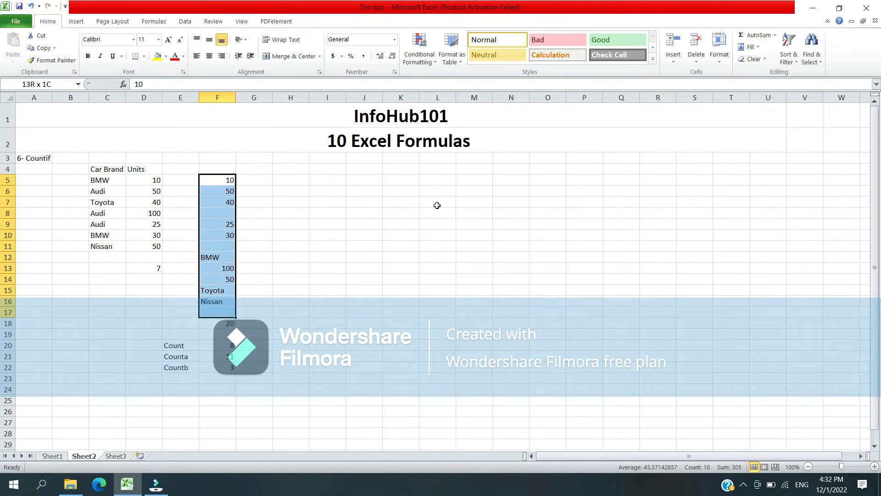
{"action": "key", "text": "Delete"}
Clear the old count result in D13 below the Units column
{"action": "key", "text": "Left"}
{"action": "key", "text": "Left"}
{"action": "key", "text": "Down"}
{"action": "key", "text": "Down"}
{"action": "key", "text": "Down"}
{"action": "key", "text": "Down"}
{"action": "key", "text": "Down"}
{"action": "key", "text": "Down"}
{"action": "key", "text": "Down"}
{"action": "key", "text": "Down"}
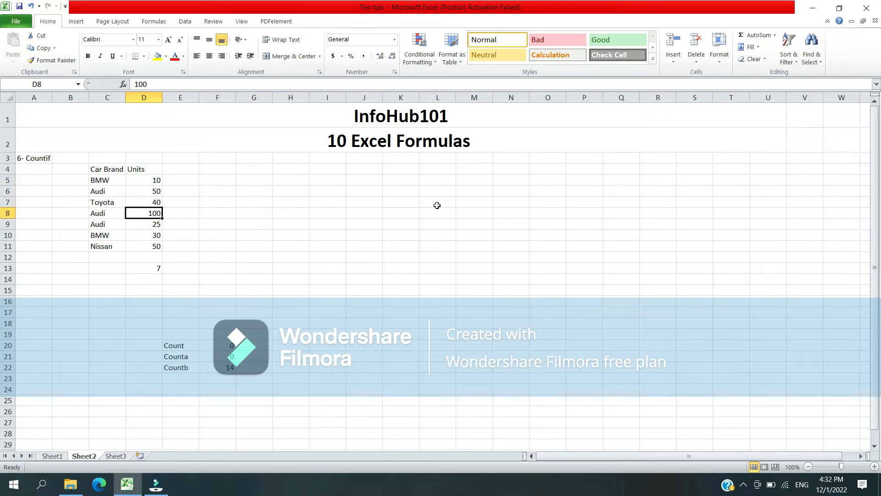
{"action": "key", "text": "Delete"}
{"action": "key", "text": "Left"}
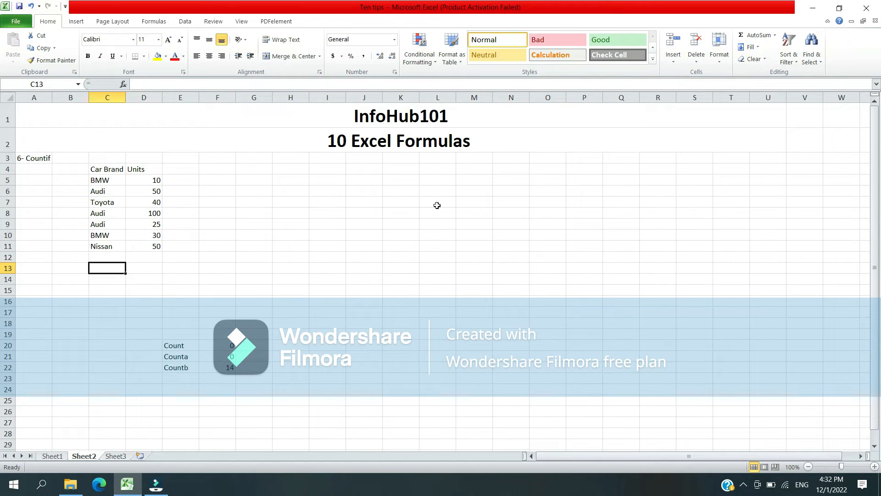
Enter the criterion "Audi" in C14, below the Car Brand list
{"action": "key", "text": "Right"}
{"action": "key", "text": "Down"}
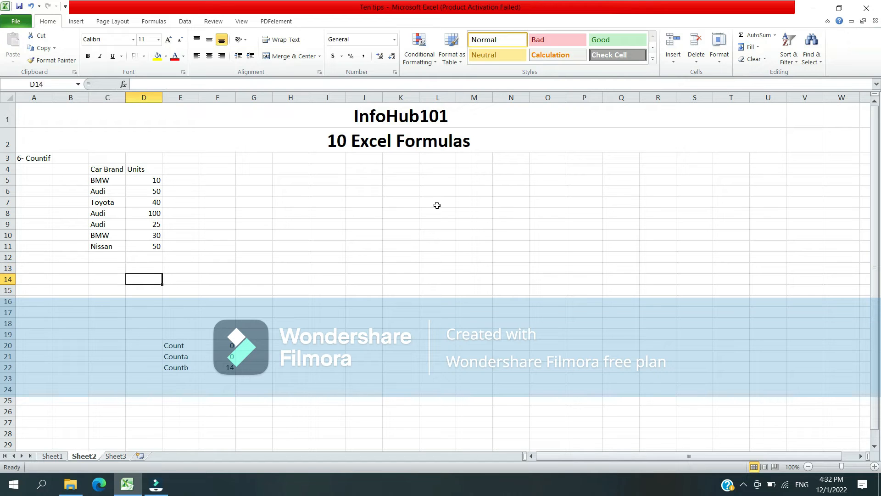
{"action": "key", "text": "Up"}
{"action": "key", "text": "Up"}
{"action": "key", "text": "Up"}
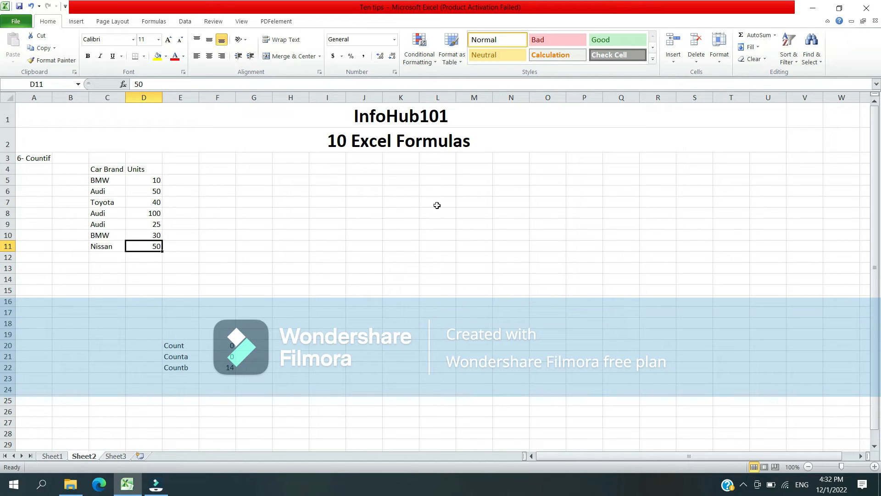
{"action": "key", "text": "ctrl+shift+Up"}
{"action": "key", "text": "shift+Down"}
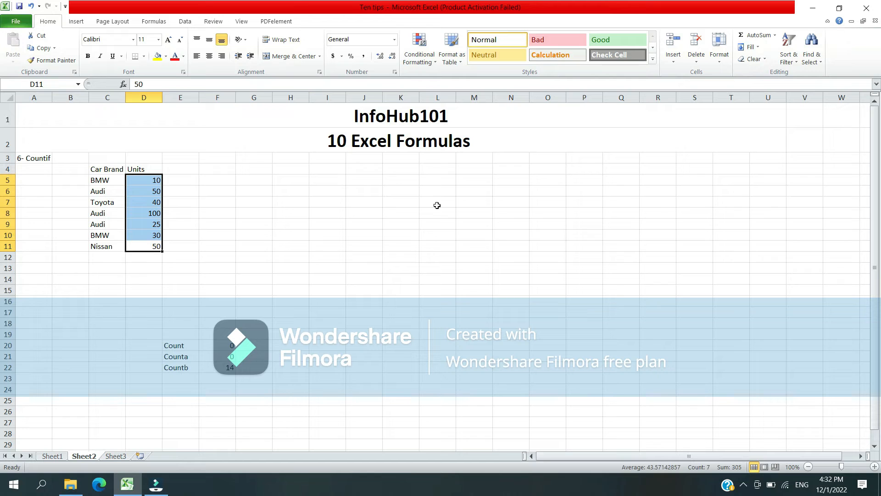
{"action": "key", "text": "Left"}
{"action": "key", "text": "Down"}
{"action": "key", "text": "Down"}
{"action": "key", "text": "Down"}
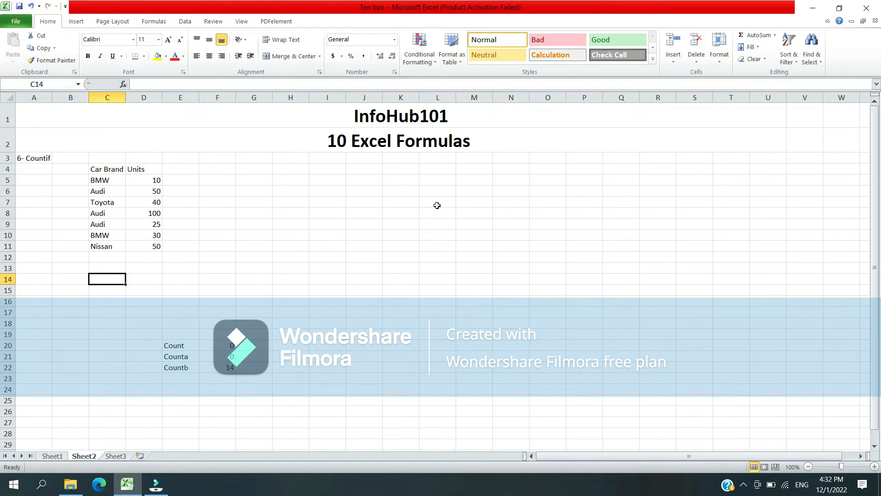
{"action": "type", "text": "A"}
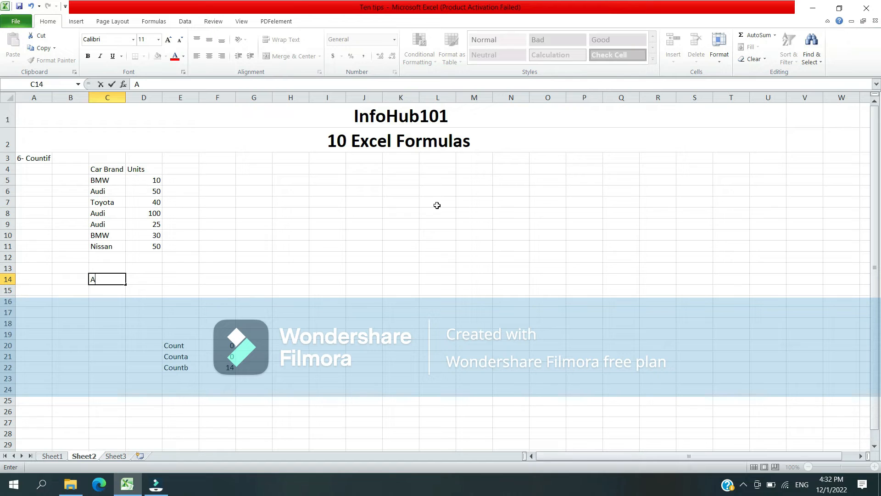
{"action": "type", "text": "udi"}
{"action": "key", "text": "Return"}
Count the Audi entries of the Car Brand list in D14 with =COUNTIF(C5:C11,C14)
{"action": "key", "text": "Up"}
{"action": "key", "text": "Right"}
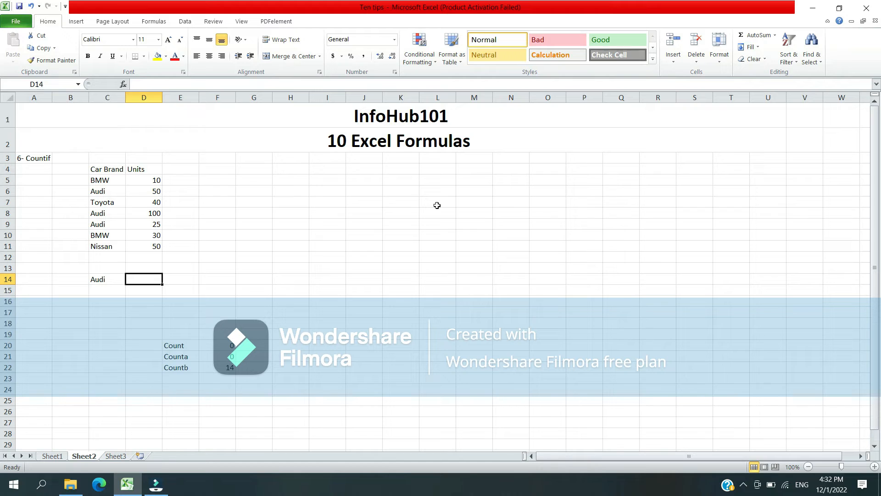
{"action": "type", "text": "=count"}
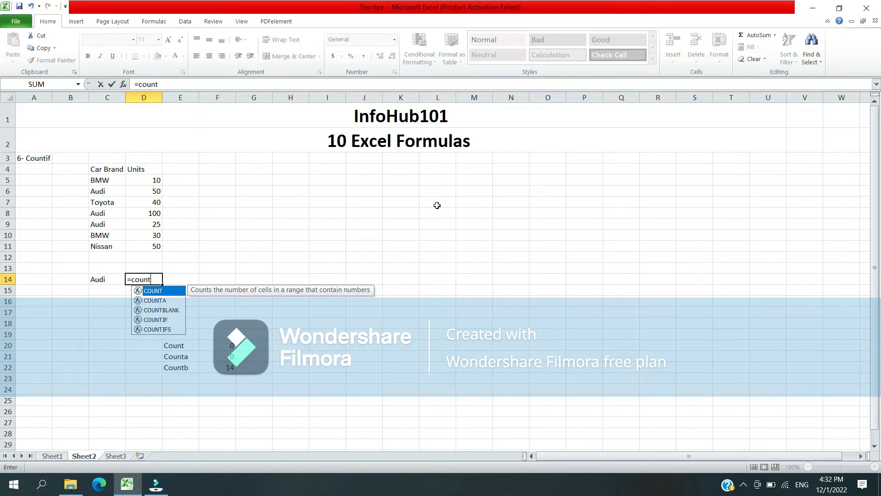
{"action": "type", "text": "if("}
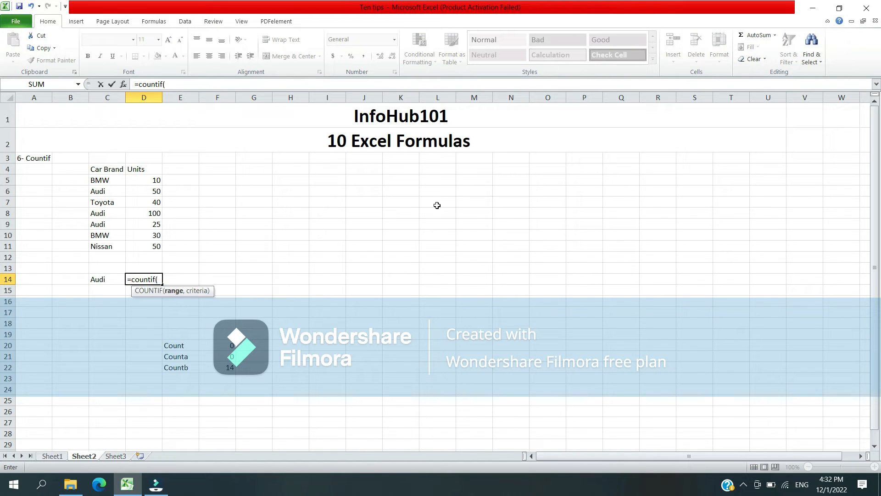
{"action": "key", "text": "Up"}
{"action": "key", "text": "Up"}
{"action": "key", "text": "Up"}
{"action": "key", "text": "Left"}
{"action": "key", "text": "ctrl+shift+Up"}
{"action": "key", "text": "Right"}
{"action": "key", "text": "Left"}
{"action": "key", "text": "ctrl+shift+Up"}
{"action": "key", "text": "shift+Down"}
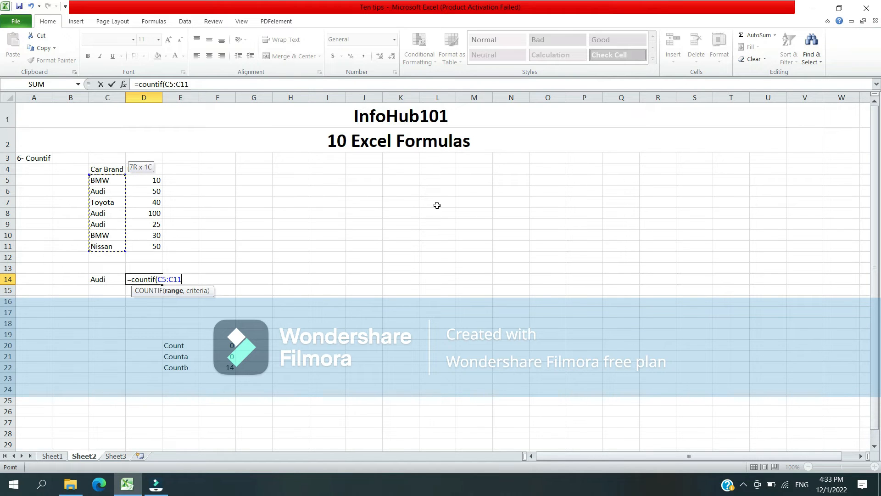
{"action": "type", "text": ","}
{"action": "key", "text": "Left"}
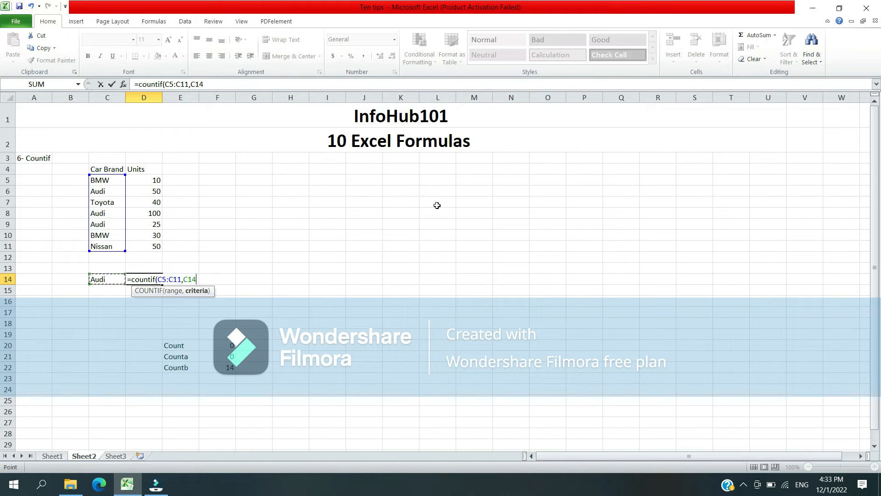
{"action": "key", "text": "Return"}
Go through the Car Brand and Units rows to check the Audi entries against the COUNTIF formula in D14
{"action": "key", "text": "Up"}
{"action": "key", "text": "Up"}
{"action": "key", "text": "Up"}
{"action": "key", "text": "Up"}
{"action": "key", "text": "Up"}
{"action": "key", "text": "Up"}
{"action": "key", "text": "Left"}
{"action": "key", "text": "Up"}
{"action": "key", "text": "Up"}
{"action": "key", "text": "Up"}
{"action": "key", "text": "Right"}
{"action": "key", "text": "Down"}
{"action": "key", "text": "Down"}
{"action": "key", "text": "Down"}
{"action": "key", "text": "Down"}
{"action": "key", "text": "Down"}
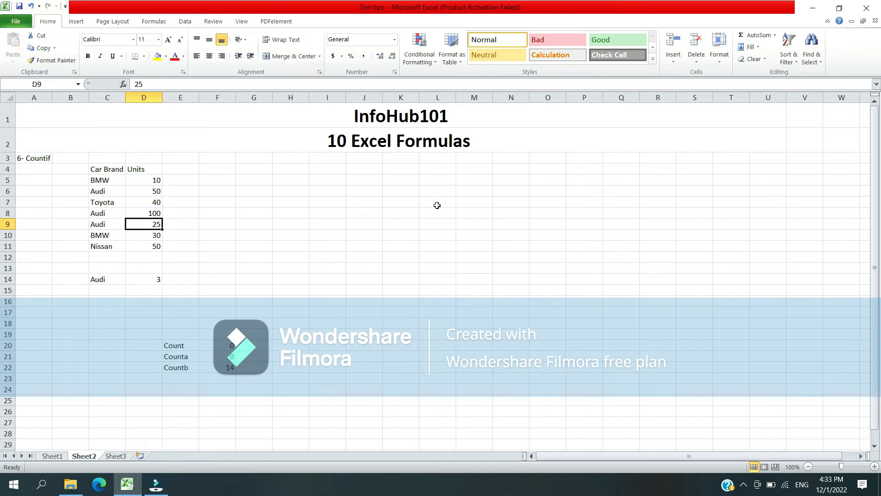
{"action": "key", "text": "Down"}
{"action": "key", "text": "Down"}
{"action": "key", "text": "Down"}
{"action": "key", "text": "Left"}
{"action": "key", "text": "Right"}
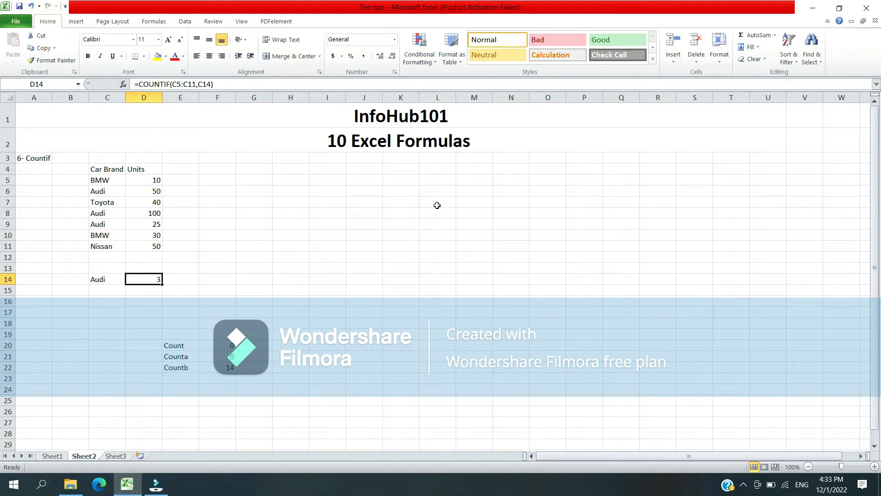
Change the heading in A3 to "7- Countif"
{"action": "key", "text": "Left"}
{"action": "key", "text": "Left"}
{"action": "key", "text": "Left"}
{"action": "key", "text": "ctrl+Up"}
{"action": "key", "text": "F2"}
{"action": "key", "text": "Home"}
{"action": "key", "text": "Delete"}
{"action": "type", "text": "7"}
{"action": "key", "text": "Return"}
{"action": "key", "text": "Down"}
{"action": "key", "text": "Down"}
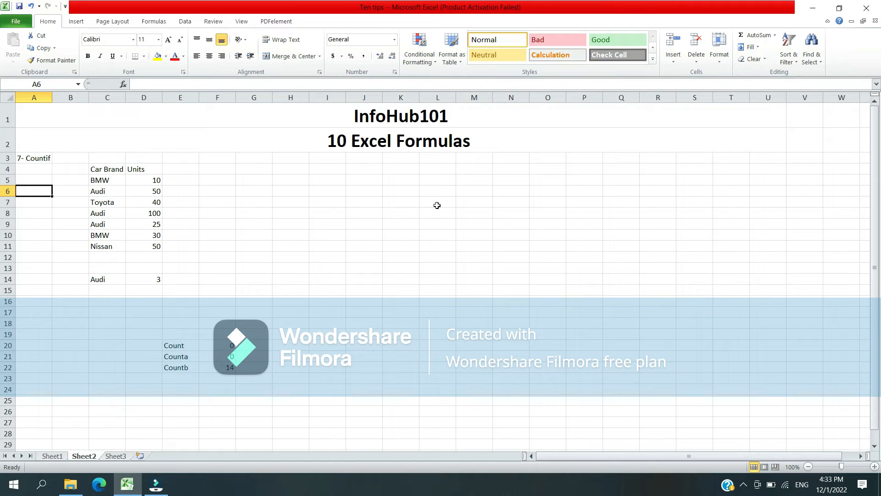
Change the heading in A3 to "8- Concatenate"
{"action": "key", "text": "Up"}
{"action": "key", "text": "Up"}
{"action": "key", "text": "Up"}
{"action": "key", "text": "F2"}
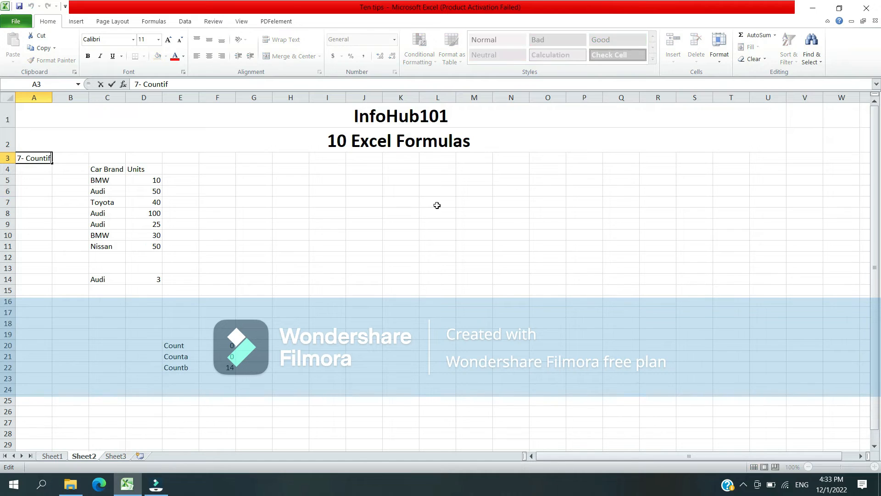
{"action": "key", "text": "Home"}
{"action": "key", "text": "shift+Right"}
{"action": "type", "text": "8"}
{"action": "key", "text": "shift+End"}
{"action": "type", "text": "Concatenate"}
{"action": "key", "text": "Return"}
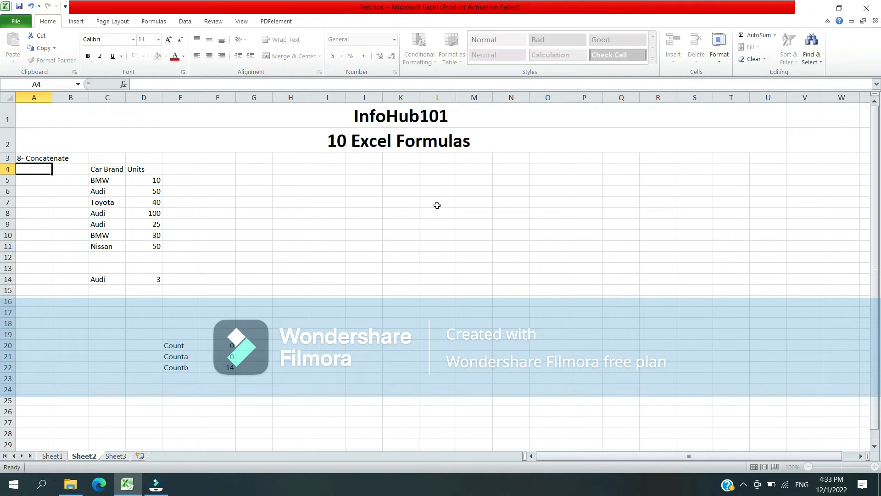
Join the first row's car brand and units in F5 with =CONCATENATE(C5,D5)
{"action": "key", "text": "Right"}
{"action": "key", "text": "Right"}
{"action": "key", "text": "Right"}
{"action": "key", "text": "Down"}
{"action": "key", "text": "Right"}
{"action": "key", "text": "Right"}
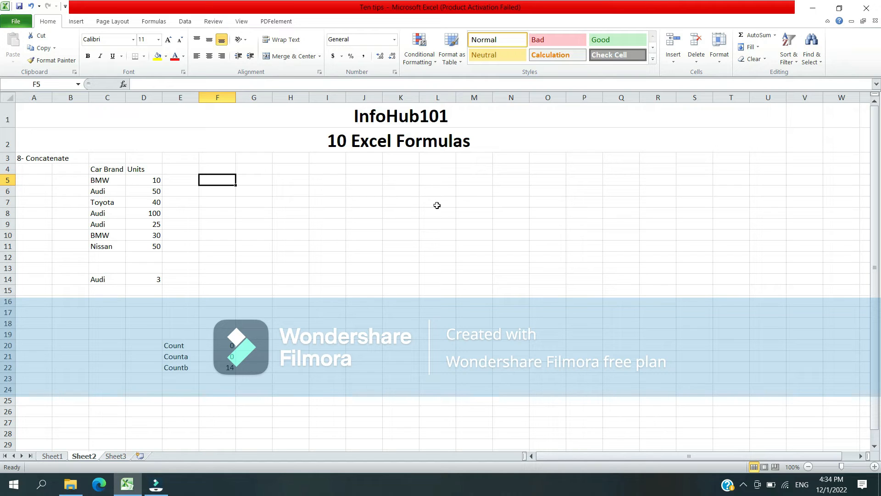
{"action": "type", "text": "=conca"}
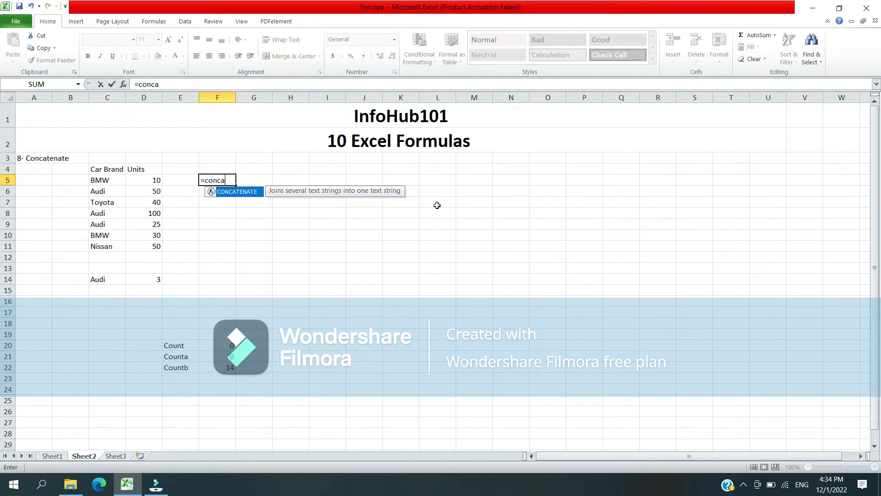
{"action": "type", "text": "tenate("}
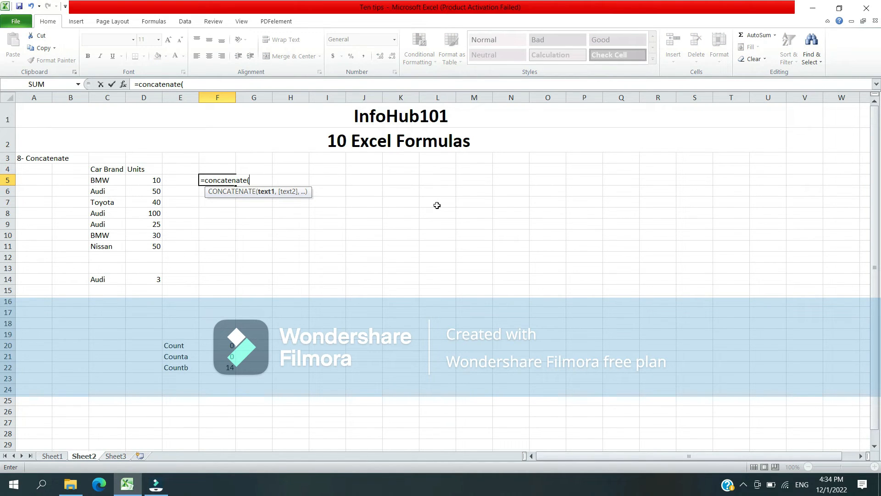
{"action": "key", "text": "Left"}
{"action": "key", "text": "Left"}
{"action": "key", "text": "Left"}
{"action": "type", "text": ","}
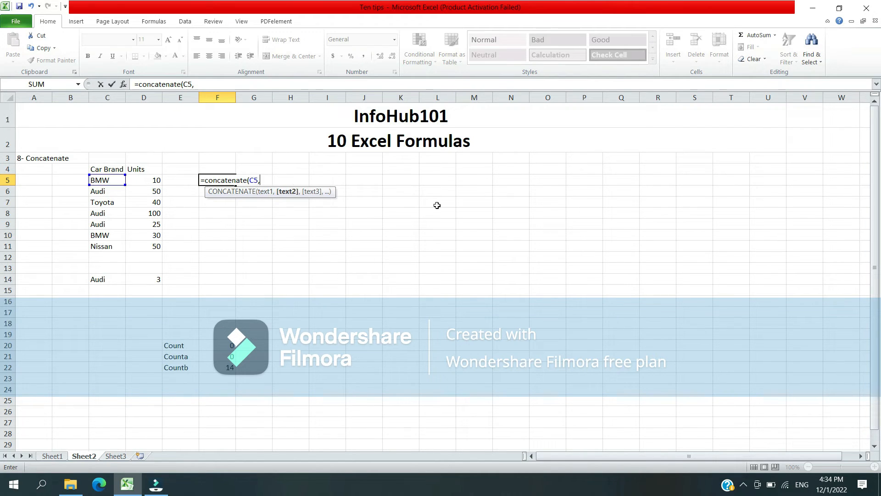
{"action": "key", "text": "Left"}
{"action": "key", "text": "Left"}
{"action": "key", "text": "Return"}
Examine the CONCATENATE formula in F5 and its source cells C5 and D5
{"action": "key", "text": "Up"}
{"action": "key", "text": "Right"}
{"action": "key", "text": "Left"}
{"action": "key", "text": "Left"}
{"action": "key", "text": "Left"}
{"action": "key", "text": "Left"}
{"action": "key", "text": "Right"}
{"action": "key", "text": "Right"}
{"action": "key", "text": "Right"}
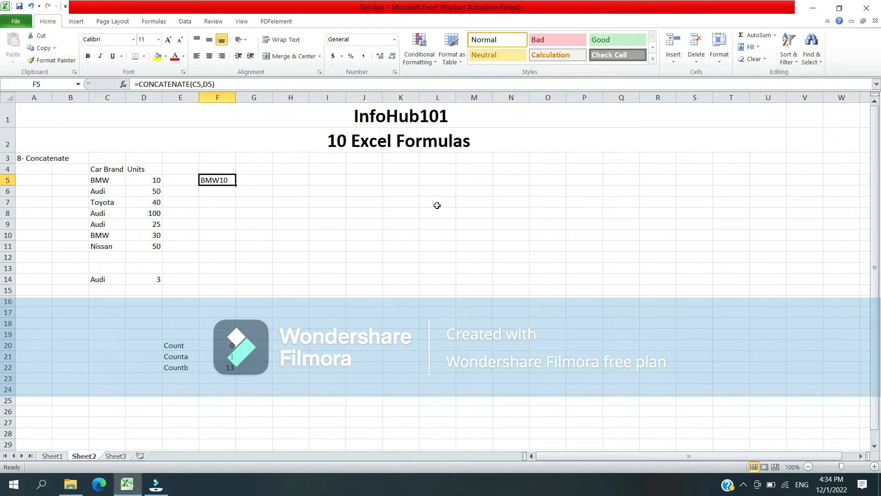
{"action": "key", "text": "F2"}
{"action": "key", "text": "ctrl+Return"}
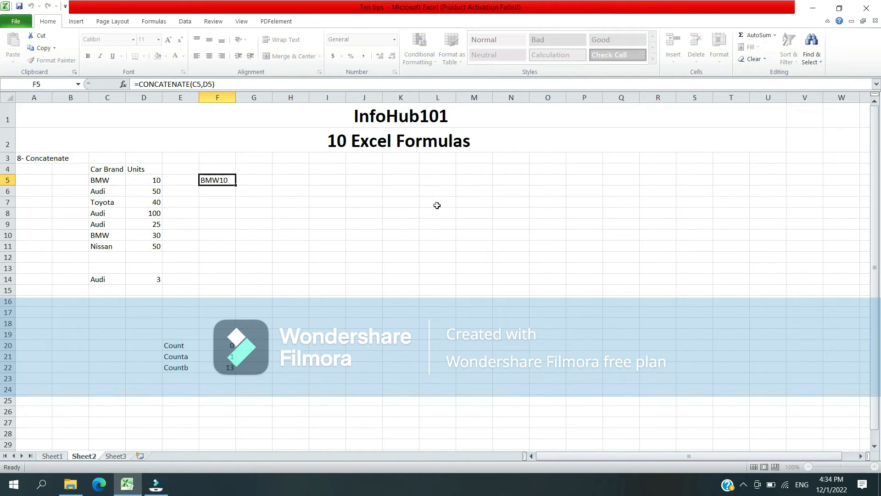
{"action": "key", "text": "Left"}
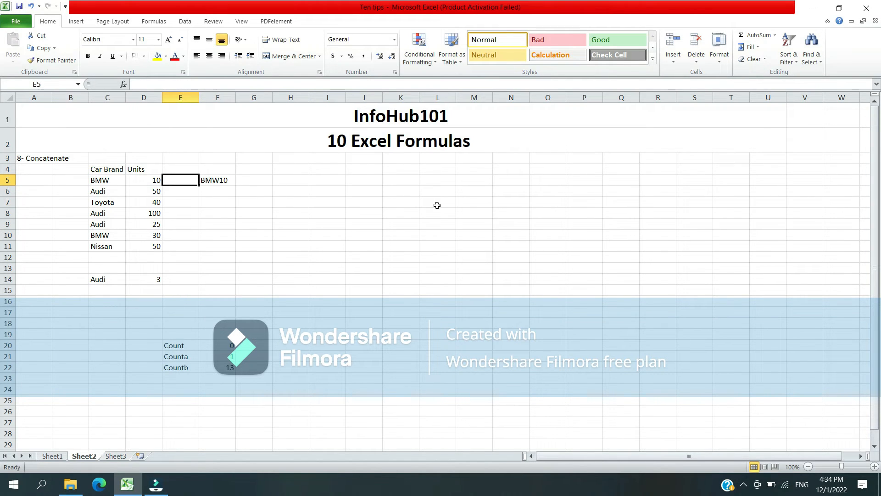
{"action": "key", "text": "Right"}
{"action": "key", "text": "F2"}
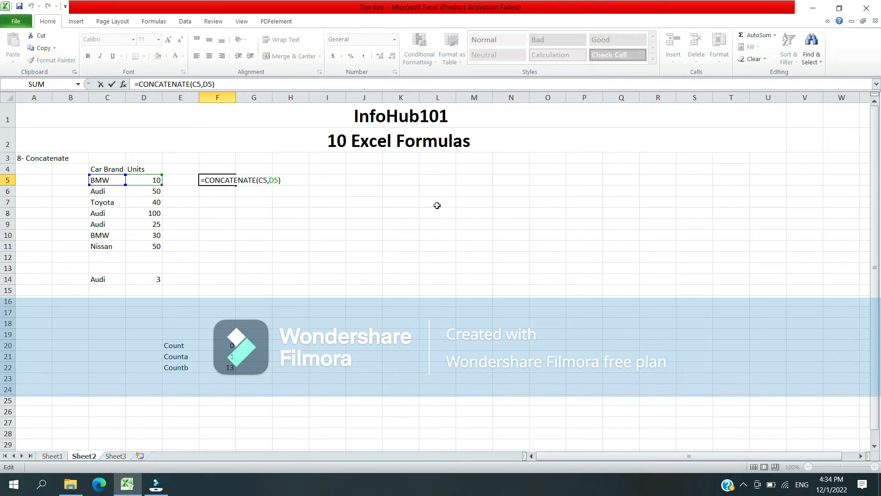
{"action": "key", "text": "ctrl+Return"}
Join the first row's brand and units with a hyphen in G5 using =CONCATENATE(C5,"-",D5)
{"action": "key", "text": "Right"}
{"action": "type", "text": "=c"}
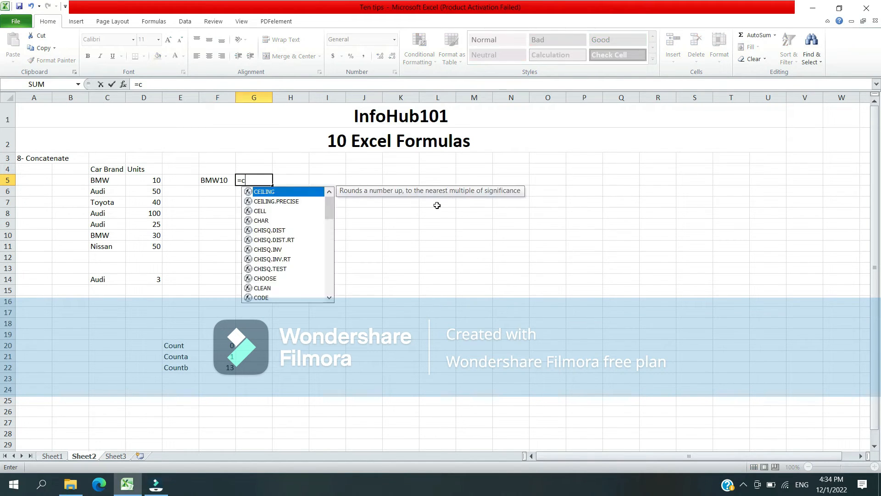
{"action": "type", "text": "oncatenate("}
{"action": "key", "text": "Left"}
{"action": "key", "text": "Left"}
{"action": "key", "text": "Left"}
{"action": "key", "text": "Left"}
{"action": "type", "text": ","}
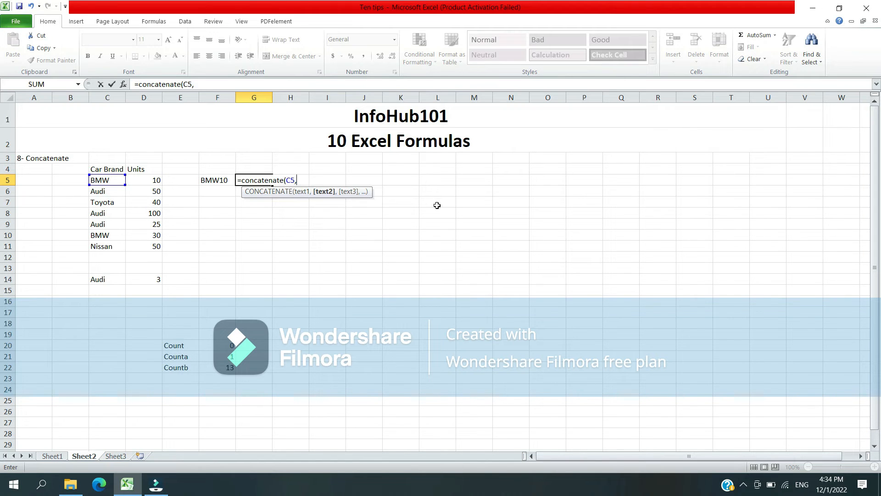
{"action": "type", "text": "\"-\","}
{"action": "key", "text": "Left"}
{"action": "key", "text": "Left"}
{"action": "key", "text": "Left"}
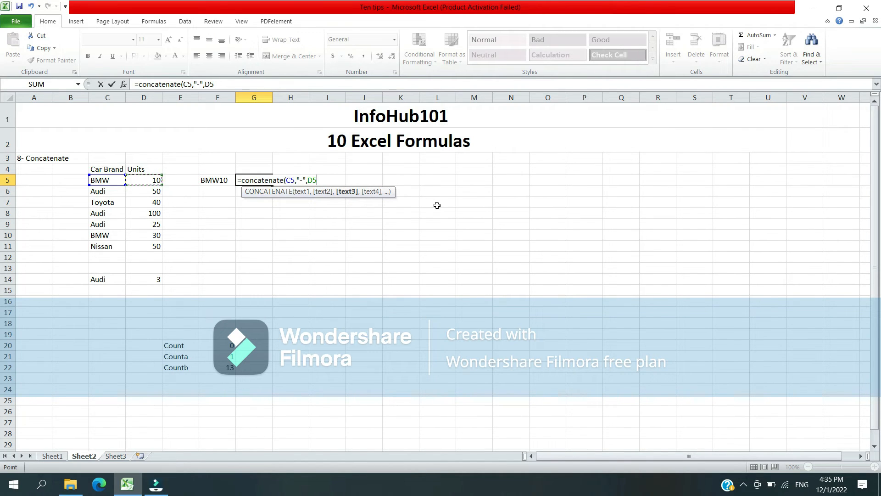
{"action": "type", "text": ")"}
{"action": "key", "text": "Return"}
{"action": "key", "text": "Up"}
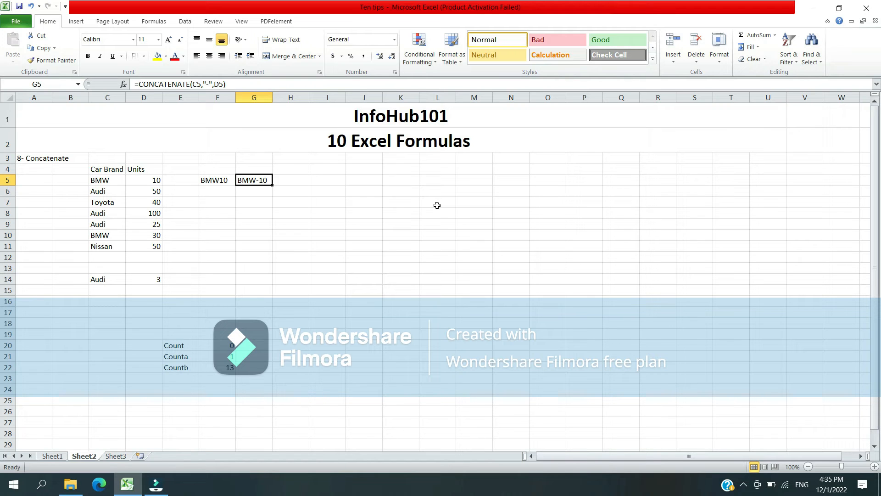
{"action": "key", "text": "Right"}
{"action": "type", "text": "=concate"}
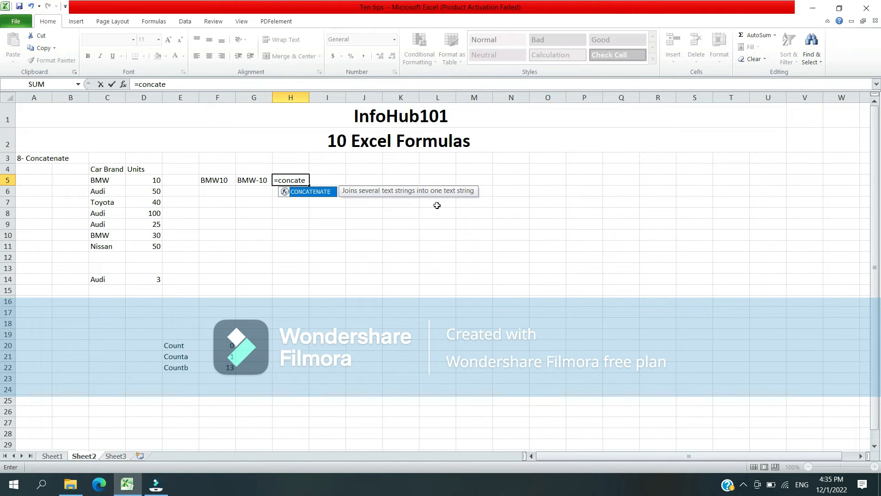
{"action": "key", "text": "Escape"}
{"action": "key", "text": "Escape"}
Move the two CONCATENATE formulas from F5:G5 one column over to G5:H5
{"action": "key", "text": "Left"}
{"action": "key", "text": "Left"}
{"action": "key", "text": "Left"}
{"action": "key", "text": "Left"}
{"action": "key", "text": "Right"}
{"action": "key", "text": "Right"}
{"action": "key", "text": "shift+Right"}
{"action": "key", "text": "ctrl+x"}
{"action": "key", "text": "Right"}
{"action": "key", "text": "ctrl+v"}
Enter the text "For sales" in E5, next to the BMW units
{"action": "key", "text": "Left"}
{"action": "key", "text": "Left"}
{"action": "key", "text": "Left"}
{"action": "key", "text": "Left"}
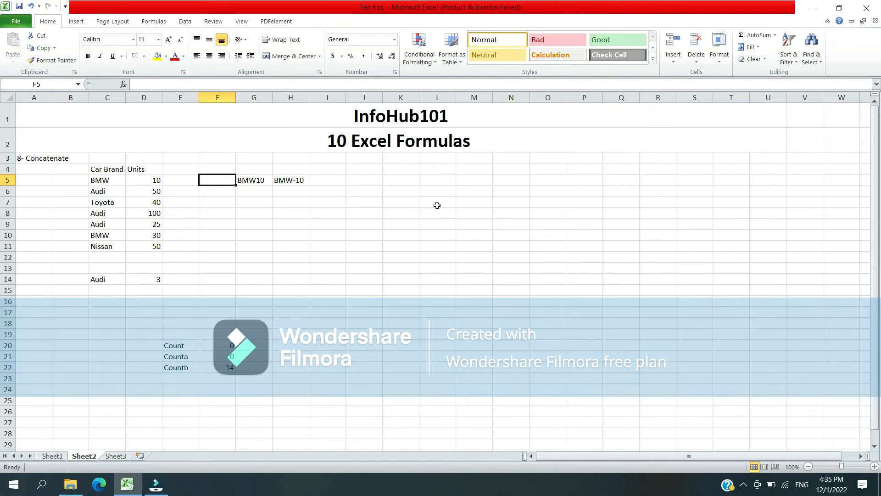
{"action": "key", "text": "Right"}
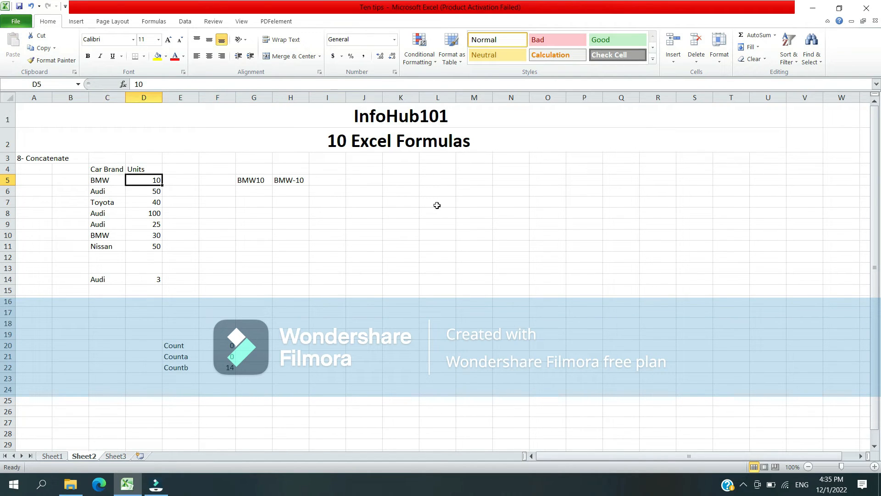
{"action": "key", "text": "Right"}
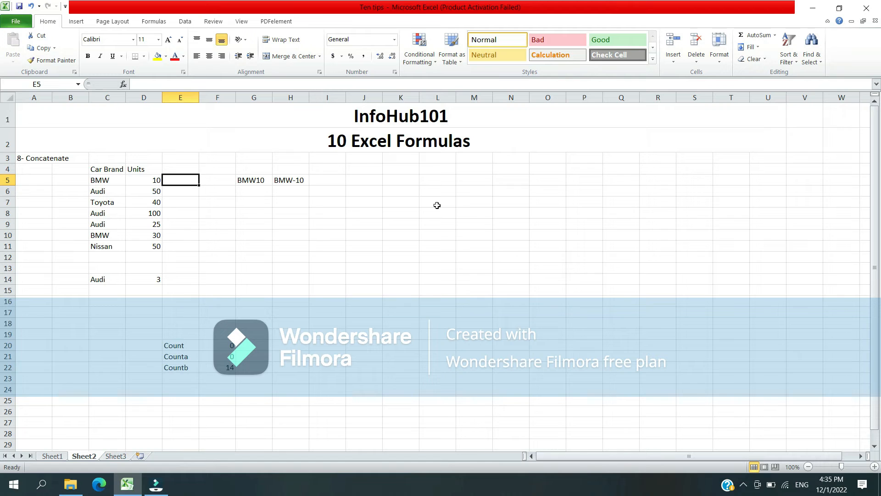
{"action": "type", "text": "For"}
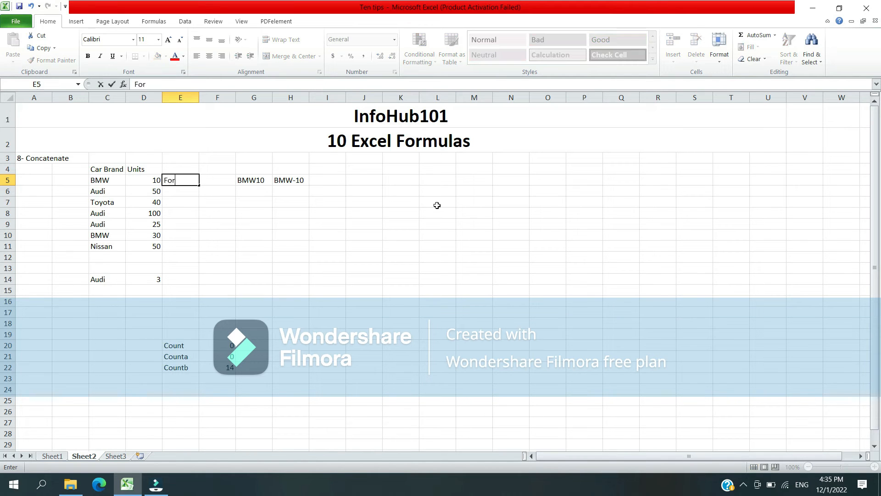
{"action": "type", "text": " sales"}
{"action": "key", "text": "Return"}
Clear the two CONCATENATE results in G5:H5
{"action": "key", "text": "Right"}
{"action": "key", "text": "Up"}
{"action": "key", "text": "Right"}
{"action": "key", "text": "Right"}
{"action": "key", "text": "Right"}
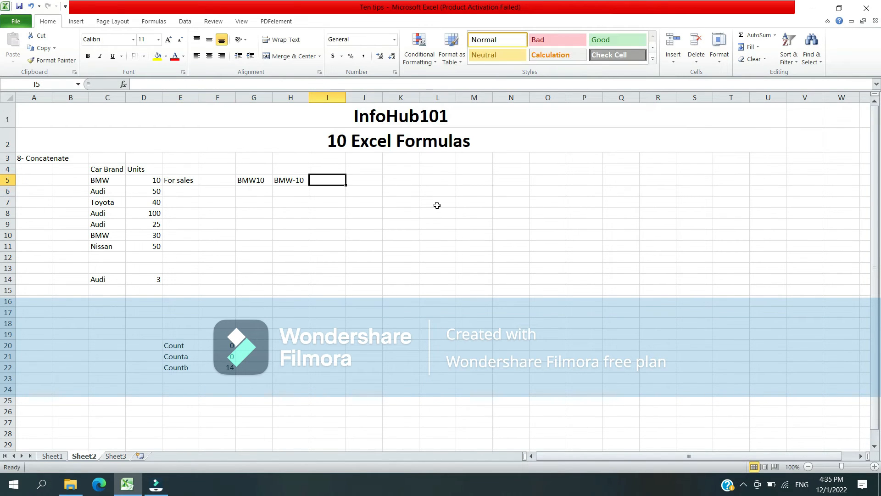
{"action": "key", "text": "Left"}
{"action": "key", "text": "Left"}
{"action": "key", "text": "shift+Right"}
{"action": "key", "text": "Delete"}
{"action": "key", "text": "shift+Left"}
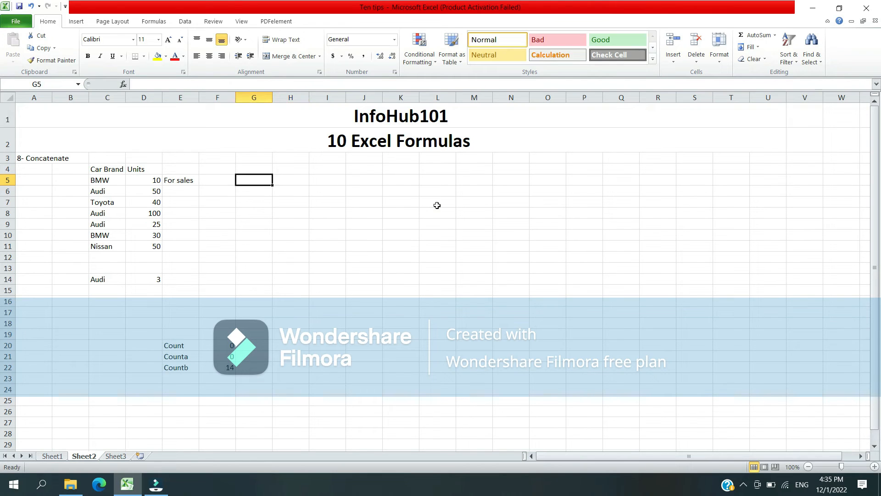
Join brand, units and "For sales" with hyphens in G5 using =CONCATENATE(C5,"-",D5,"-",E5)
{"action": "type", "text": "=CONCATENATE("}
{"action": "key", "text": "Left"}
{"action": "key", "text": "Left"}
{"action": "key", "text": "Left"}
{"action": "key", "text": "Left"}
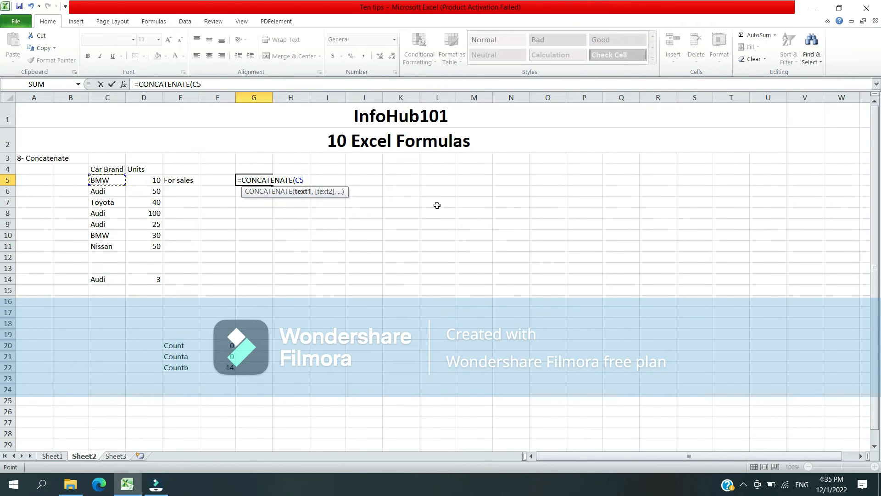
{"action": "type", "text": ",\""}
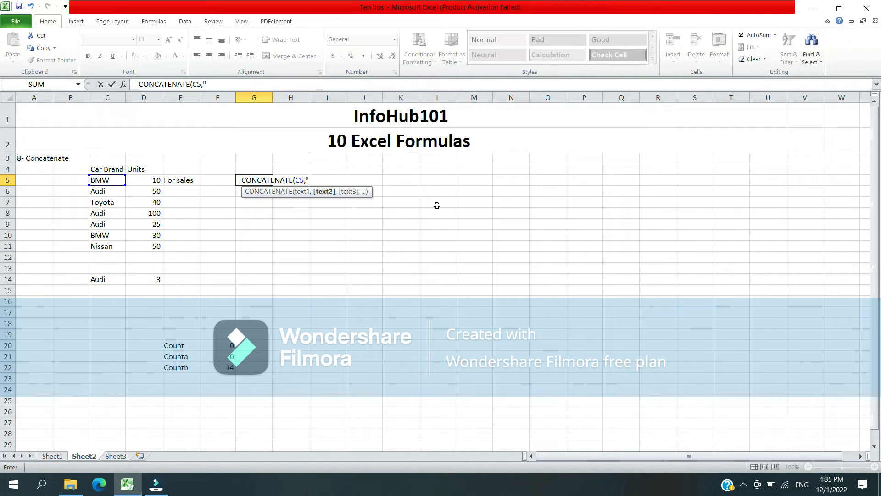
{"action": "type", "text": "-\","}
{"action": "key", "text": "Left"}
{"action": "key", "text": "Left"}
{"action": "key", "text": "Left"}
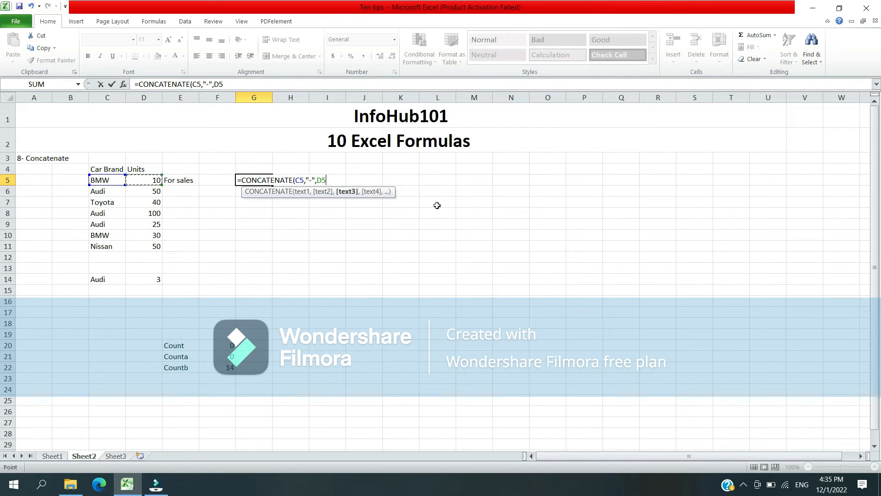
{"action": "type", "text": ",\""}
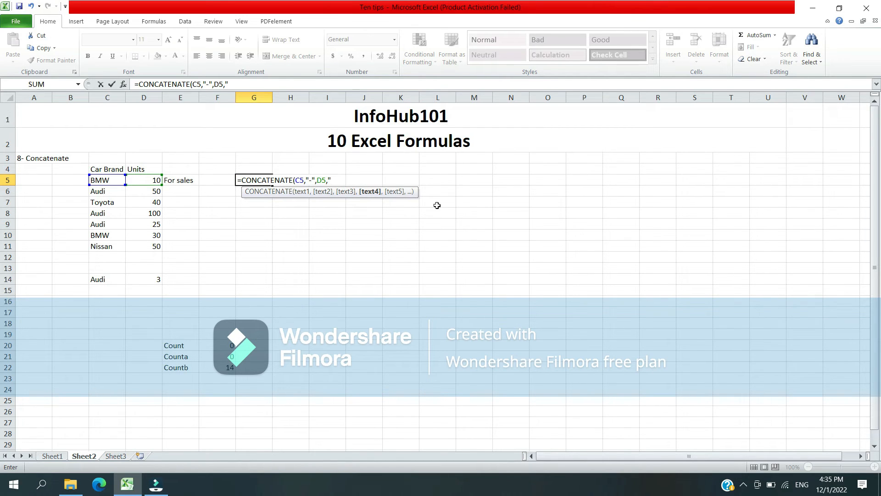
{"action": "type", "text": "-\","}
{"action": "key", "text": "Left"}
{"action": "key", "text": "Left"}
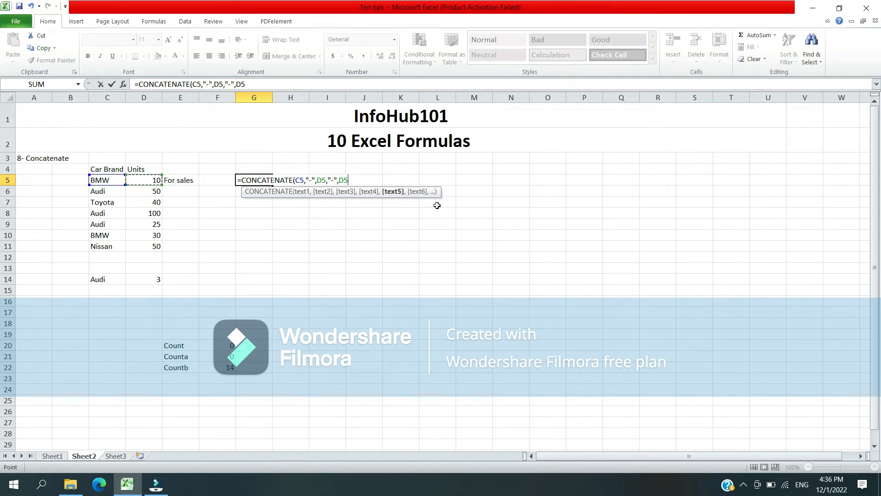
{"action": "key", "text": "Return"}
Check the joined text in G5 against its source cells in row 5
{"action": "key", "text": "Up"}
{"action": "key", "text": "Down"}
{"action": "key", "text": "Up"}
{"action": "key", "text": "Left"}
{"action": "key", "text": "Left"}
{"action": "key", "text": "Left"}
{"action": "key", "text": "Left"}
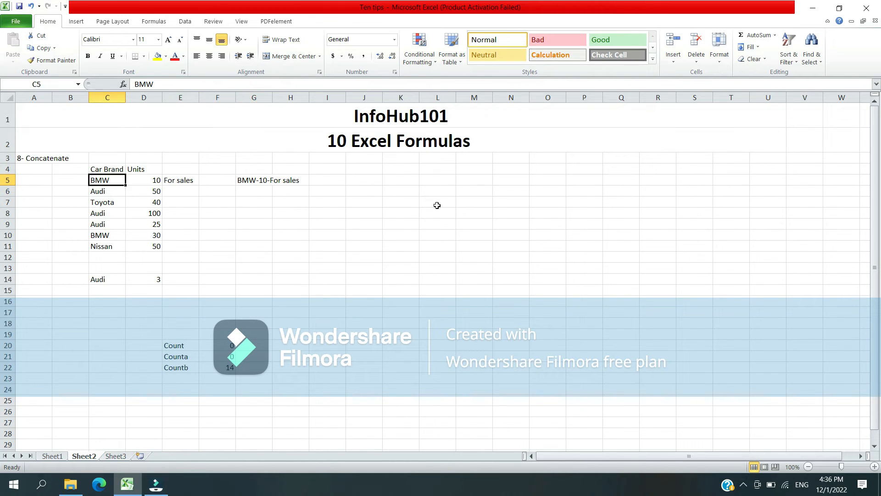
Replace the hyphen between C5 and D5 in G5's CONCATENATE formula with spaces
{"action": "key", "text": "shift+Right"}
{"action": "key", "text": "shift+Right"}
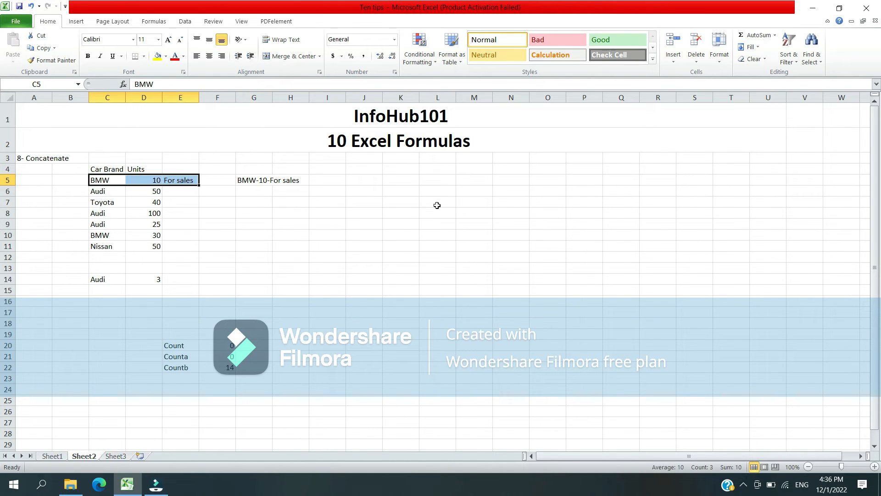
{"action": "key", "text": "Right"}
{"action": "key", "text": "Left"}
{"action": "key", "text": "Right"}
{"action": "key", "text": "Right"}
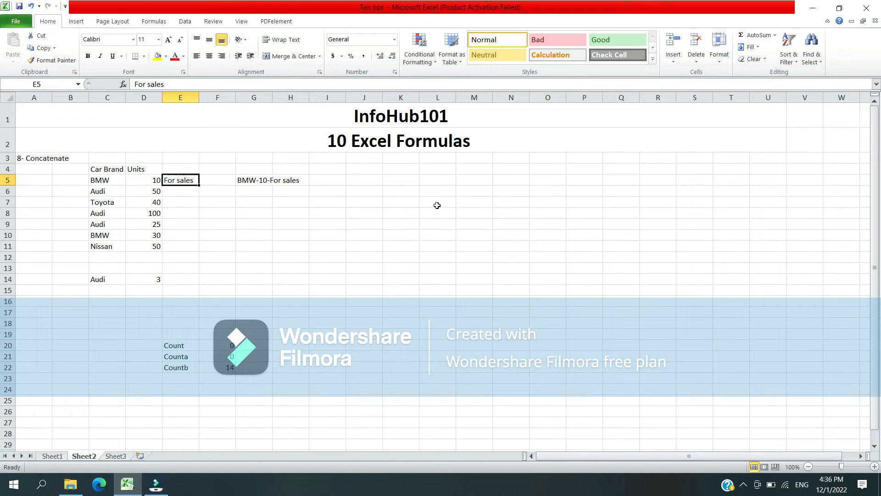
{"action": "key", "text": "Right"}
{"action": "key", "text": "Right"}
{"action": "key", "text": "F2"}
{"action": "key", "text": "Left"}
{"action": "key", "text": "Left"}
{"action": "key", "text": "Left"}
{"action": "key", "text": "Left"}
{"action": "key", "text": "Left"}
{"action": "key", "text": "Left"}
{"action": "key", "text": "Left"}
{"action": "key", "text": "Left"}
{"action": "key", "text": "Left"}
{"action": "key", "text": "Left"}
{"action": "key", "text": "Left"}
{"action": "key", "text": "Left"}
{"action": "key", "text": "Left"}
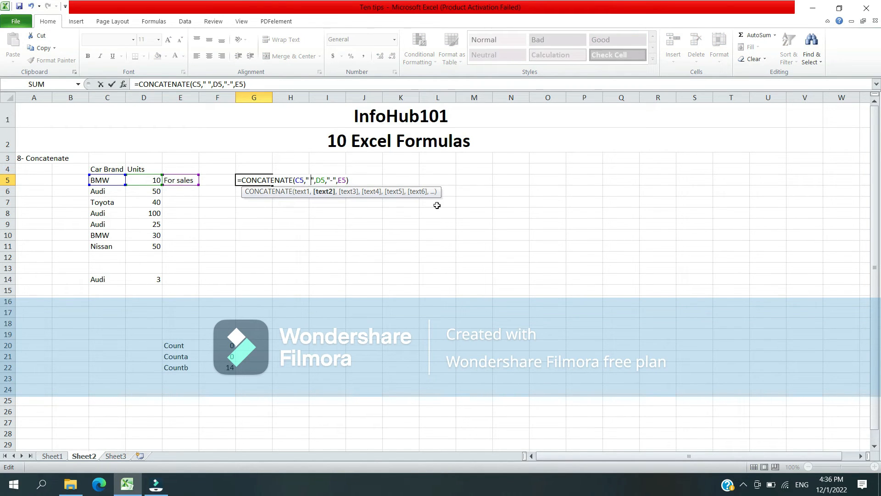
Replace the hyphen between D5 and E5 in G5's CONCATENATE formula with spaces and commit the formula
{"action": "key", "text": "Right"}
{"action": "key", "text": "Right"}
{"action": "key", "text": "Right"}
{"action": "key", "text": "Right"}
{"action": "key", "text": "Right"}
{"action": "key", "text": "shift+Right"}
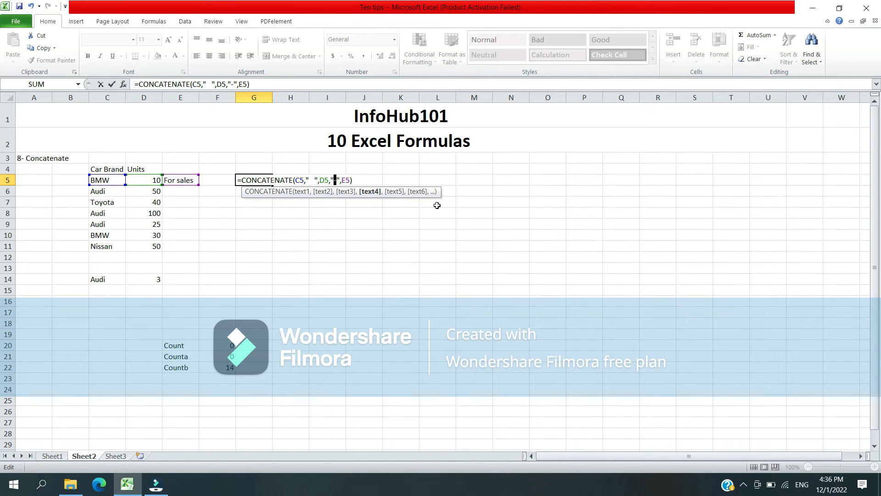
{"action": "key", "text": "Return"}
{"action": "key", "text": "Up"}
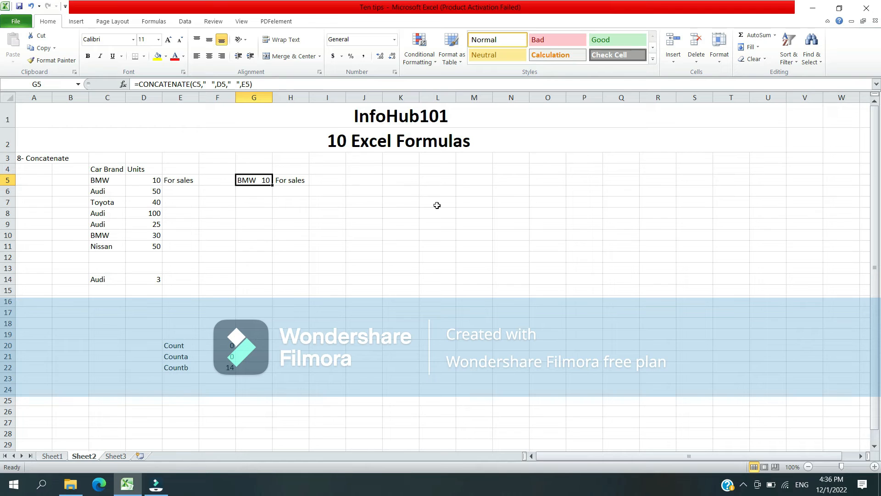
{"action": "key", "text": "F2"}
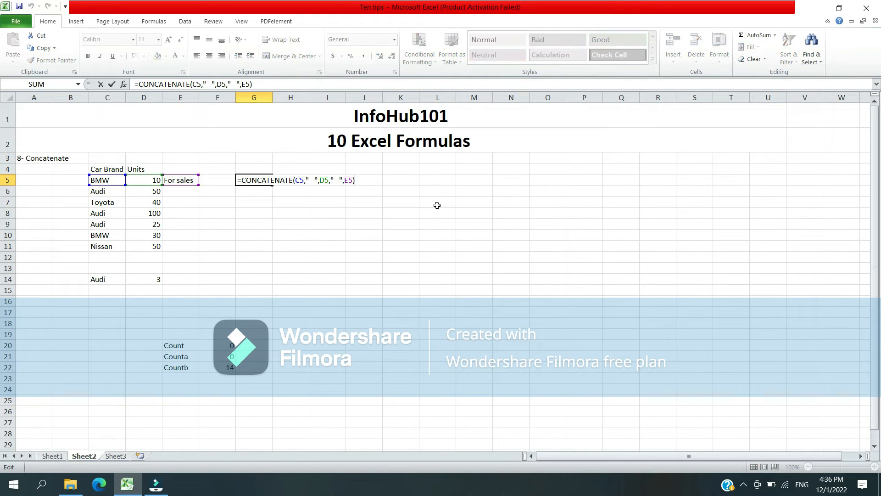
{"action": "key", "text": "Escape"}
Change the section title in A3 to "8- vlookup"
{"action": "key", "text": "Left"}
{"action": "key", "text": "Left"}
{"action": "key", "text": "Left"}
{"action": "key", "text": "Left"}
{"action": "key", "text": "Left"}
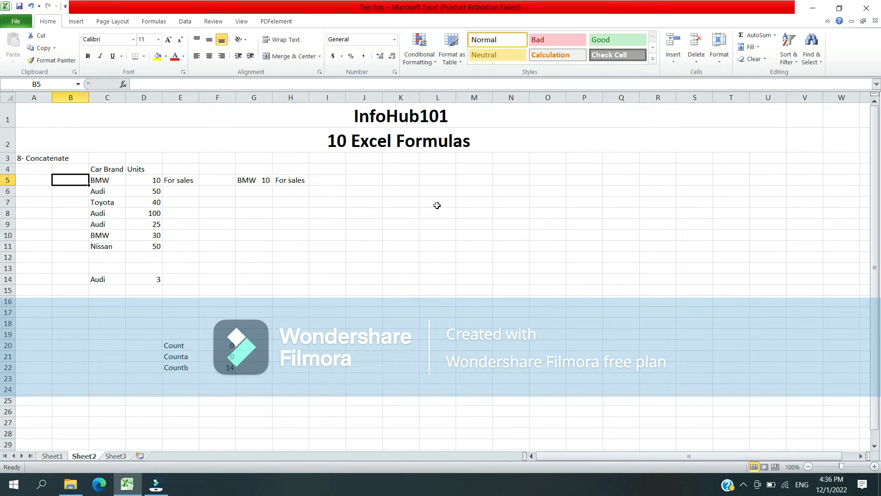
{"action": "key", "text": "Left"}
{"action": "key", "text": "Up"}
{"action": "key", "text": "Up"}
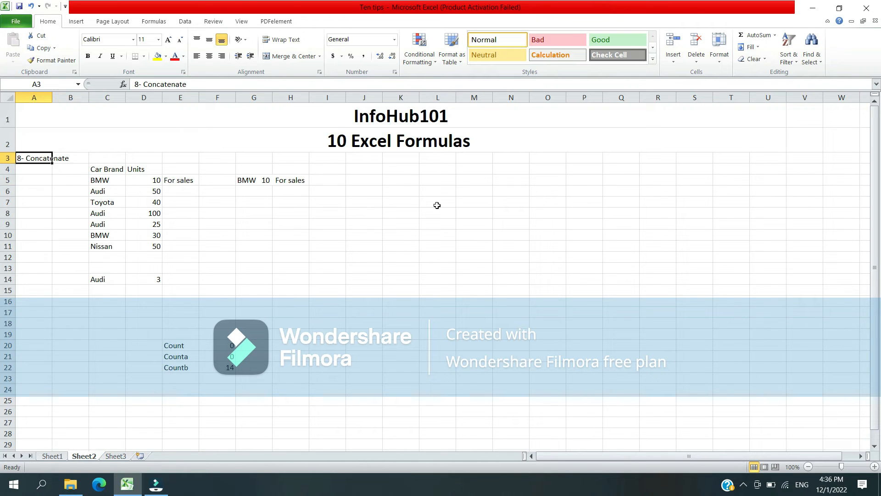
{"action": "key", "text": "F2"}
{"action": "key", "text": "shift+Home"}
{"action": "key", "text": "shift+Right"}
{"action": "key", "text": "shift+Right"}
{"action": "key", "text": "shift+Right"}
{"action": "type", "text": "vlookup"}
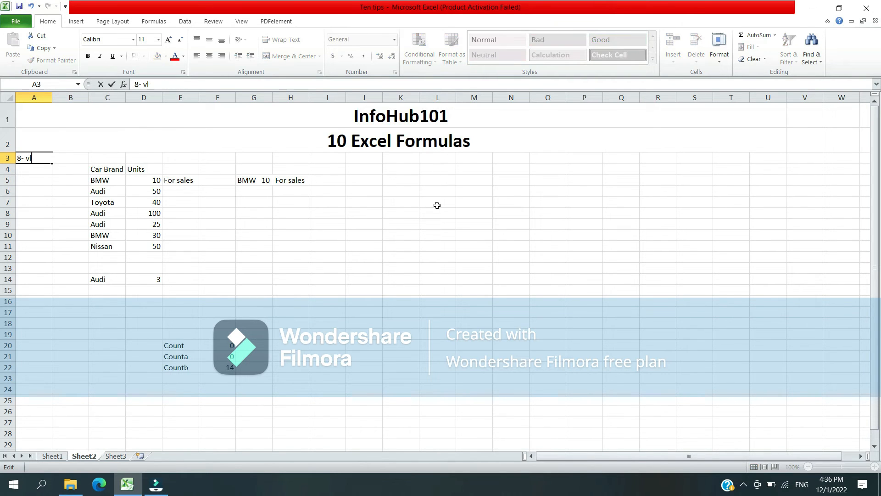
{"action": "key", "text": "Return"}
Clear the CONCATENATE result from G5:H5
{"action": "key", "text": "Right"}
{"action": "key", "text": "Right"}
{"action": "key", "text": "Right"}
{"action": "key", "text": "Down"}
{"action": "key", "text": "Down"}
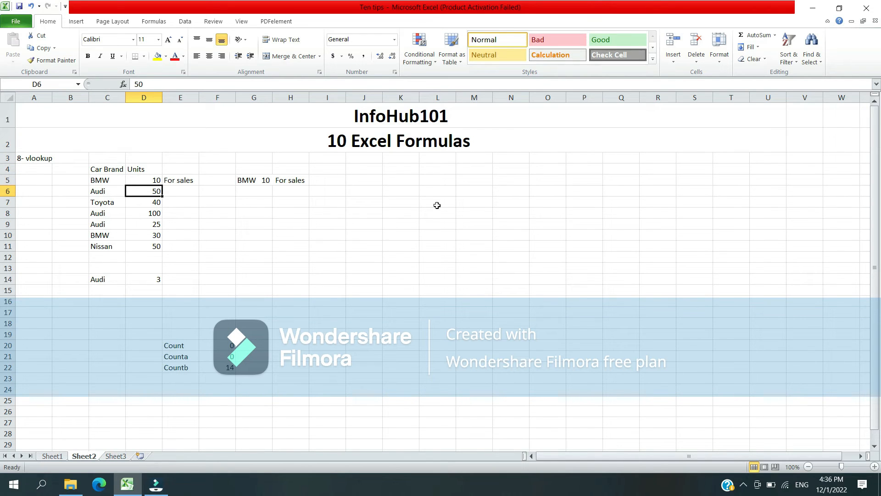
{"action": "key", "text": "Up"}
{"action": "key", "text": "Right"}
{"action": "key", "text": "Right"}
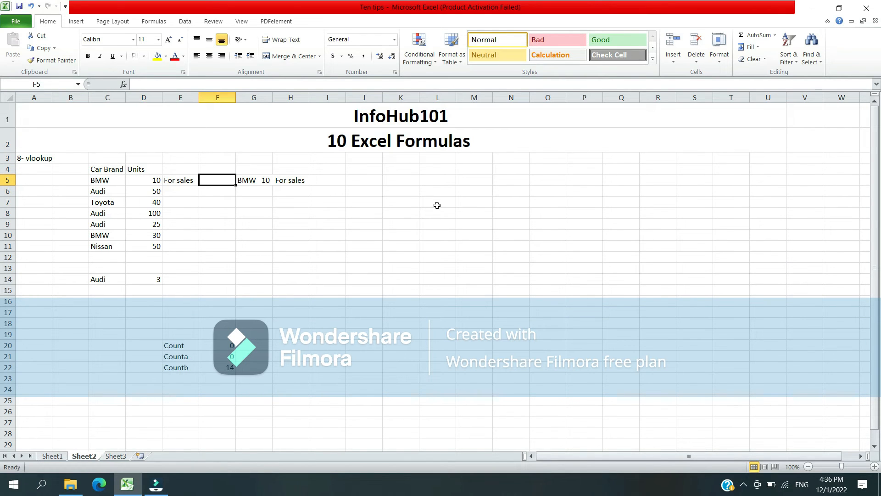
{"action": "key", "text": "Right"}
{"action": "key", "text": "shift+Right"}
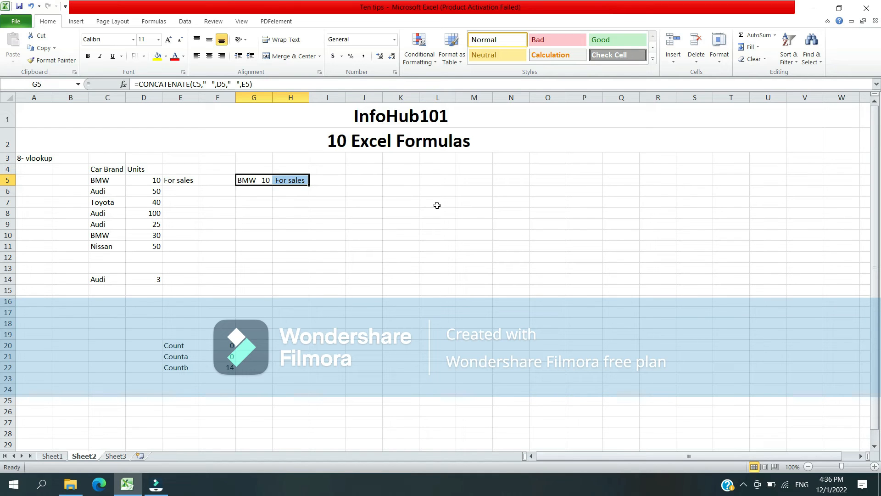
{"action": "key", "text": "Delete"}
{"action": "key", "text": "shift+Left"}
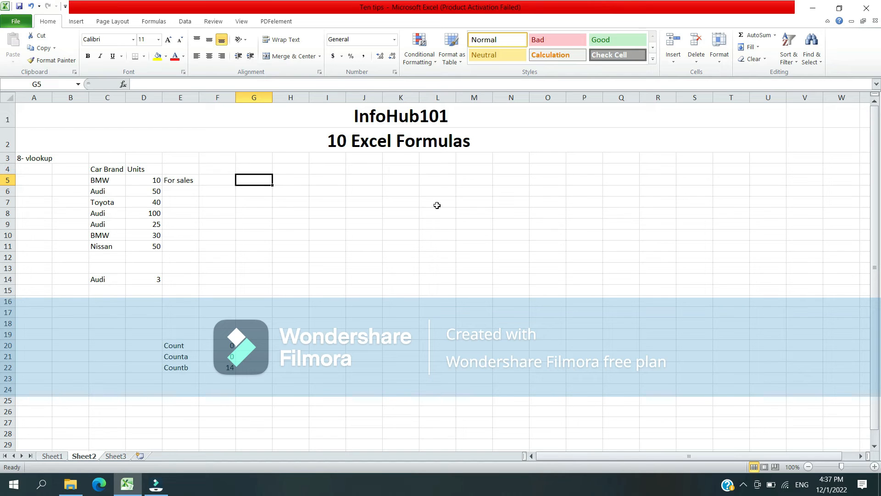
Center the "Car Brand" and "Units" headings in C4:D4
{"action": "key", "text": "Left"}
{"action": "key", "text": "Left"}
{"action": "key", "text": "Left"}
{"action": "key", "text": "Up"}
{"action": "key", "text": "Left"}
{"action": "key", "text": "Up"}
{"action": "key", "text": "Down"}
{"action": "key", "text": "Right"}
{"action": "key", "text": "shift+Left"}
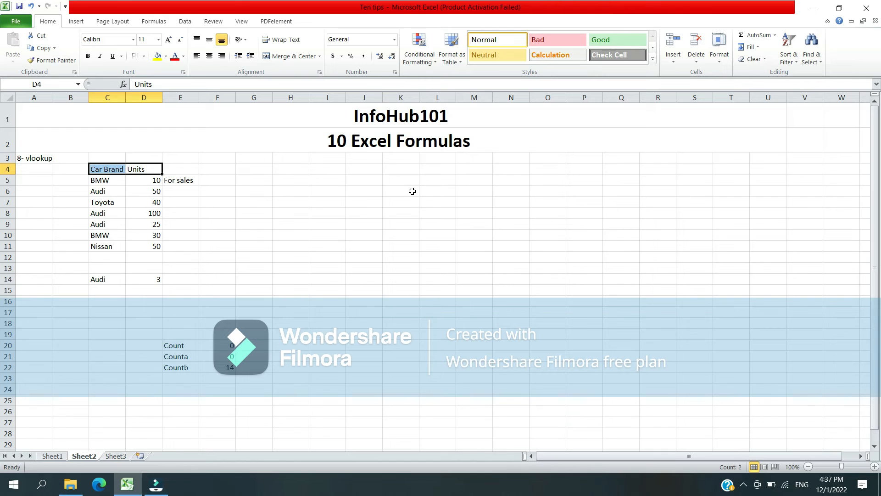
{"action": "left_click", "coordinate": [209, 56]}
Delete the "For sales" text from E5
{"action": "key", "text": "shift+Right"}
{"action": "key", "text": "Down"}
{"action": "key", "text": "Right"}
{"action": "key", "text": "Delete"}
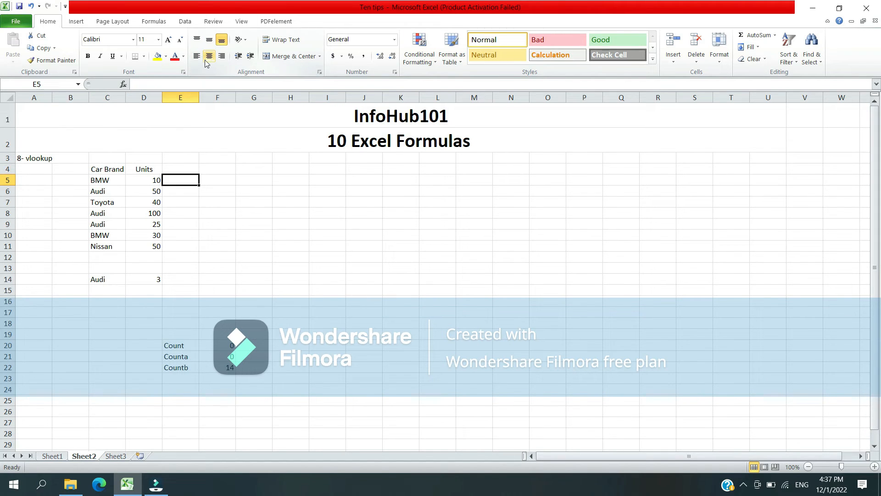
Make the "Car Brand" and "Units" headings in C4:D4 bold
{"action": "key", "text": "Right"}
{"action": "key", "text": "Right"}
{"action": "key", "text": "Right"}
{"action": "key", "text": "Right"}
{"action": "key", "text": "Left"}
{"action": "key", "text": "Left"}
{"action": "key", "text": "Right"}
{"action": "key", "text": "Up"}
{"action": "key", "text": "Left"}
{"action": "key", "text": "Left"}
{"action": "key", "text": "Left"}
{"action": "key", "text": "Left"}
{"action": "key", "text": "shift+Left"}
{"action": "key", "text": "ctrl+b"}
Enter the heading "Car Brand" in I4 and make it bold
{"action": "key", "text": "Right"}
{"action": "key", "text": "Right"}
{"action": "key", "text": "Right"}
{"action": "key", "text": "Right"}
{"action": "key", "text": "Right"}
{"action": "key", "text": "Right"}
{"action": "key", "text": "Down"}
{"action": "key", "text": "Left"}
{"action": "key", "text": "Left"}
{"action": "key", "text": "Up"}
{"action": "key", "text": "Right"}
{"action": "key", "text": "Down"}
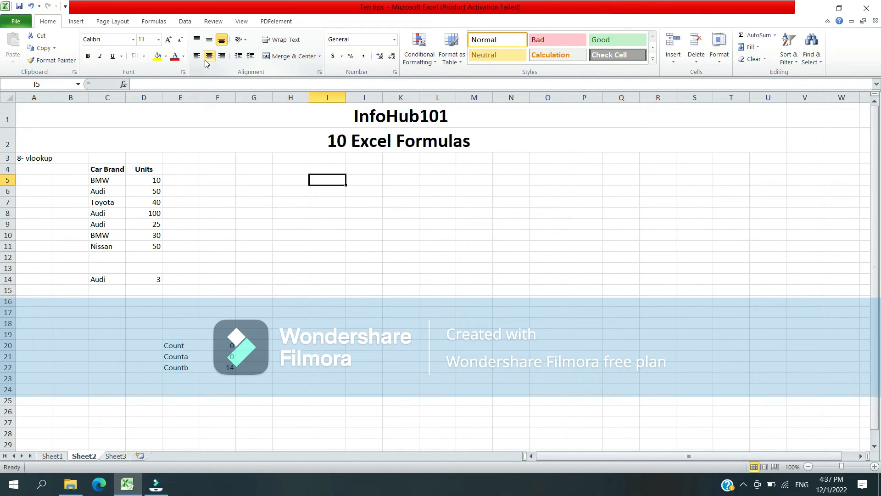
{"action": "key", "text": "Up"}
{"action": "type", "text": "C"}
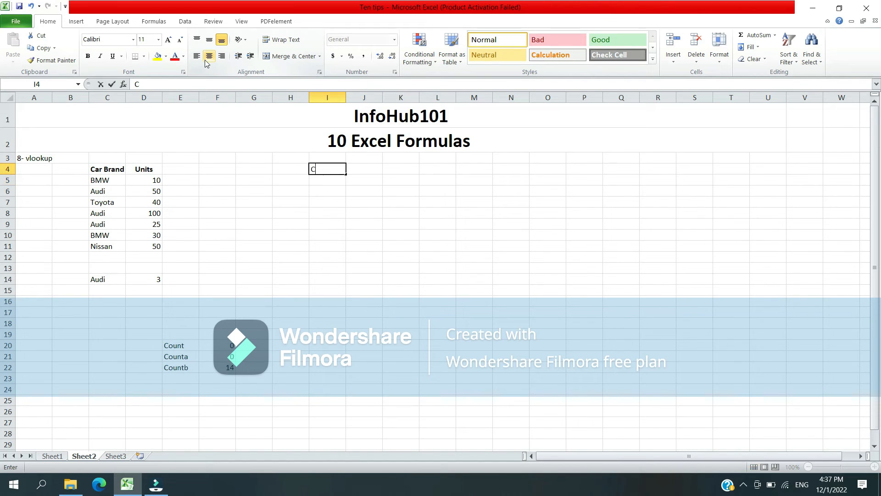
{"action": "type", "text": "ar Brand"}
{"action": "key", "text": "Return"}
{"action": "key", "text": "Up"}
{"action": "key", "text": "ctrl+b"}
{"action": "key", "text": "Down"}
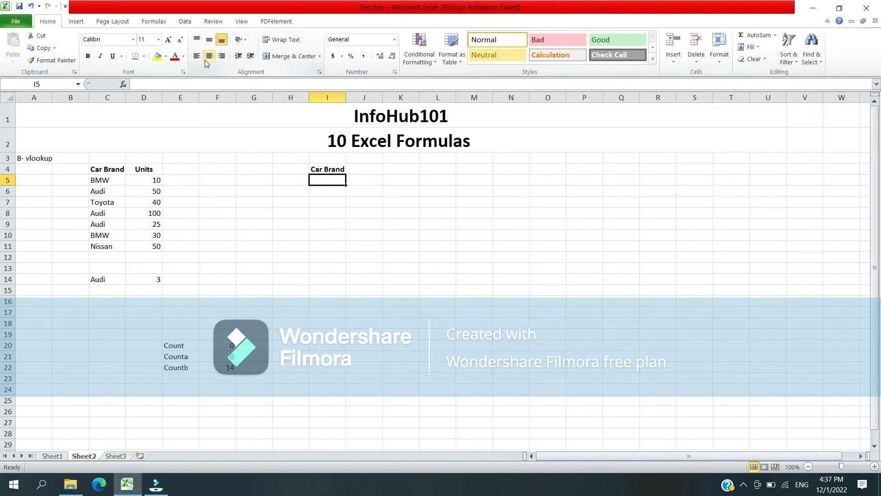
List the brands Toyota, Audi, BMW and GMC in I5:I8 under the new "Car Brand" heading
{"action": "type", "text": "Toyota"}
{"action": "key", "text": "Return"}
{"action": "type", "text": "Audi"}
{"action": "key", "text": "Return"}
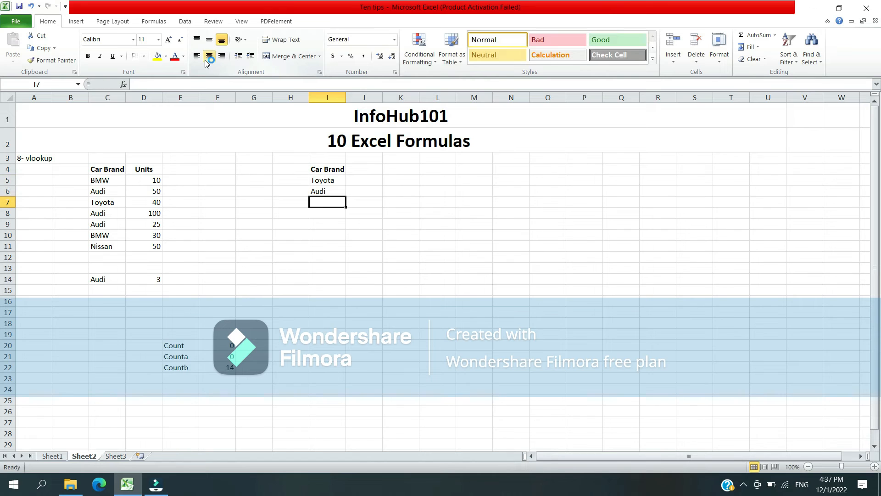
{"action": "type", "text": "BMW"}
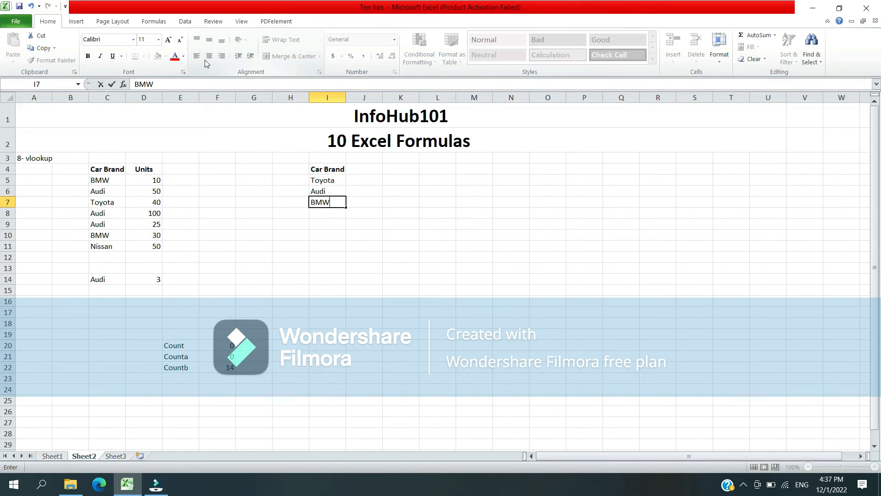
{"action": "key", "text": "Return"}
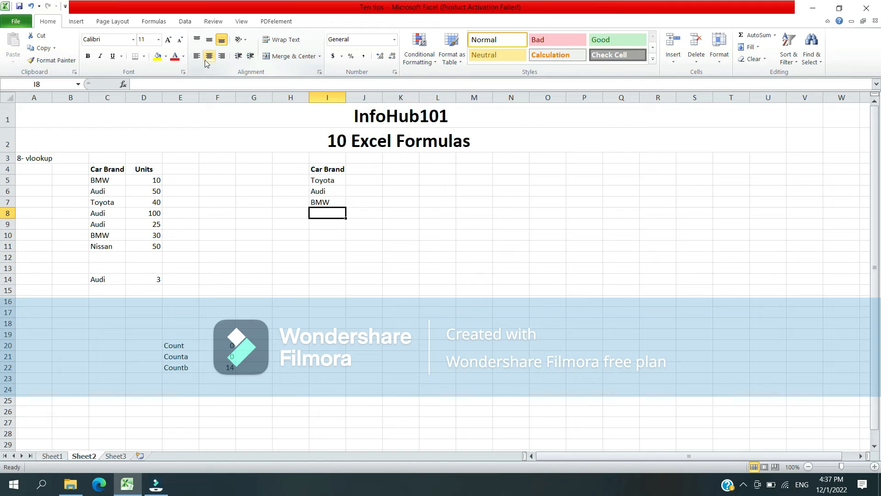
{"action": "type", "text": "GMC"}
{"action": "key", "text": "Return"}
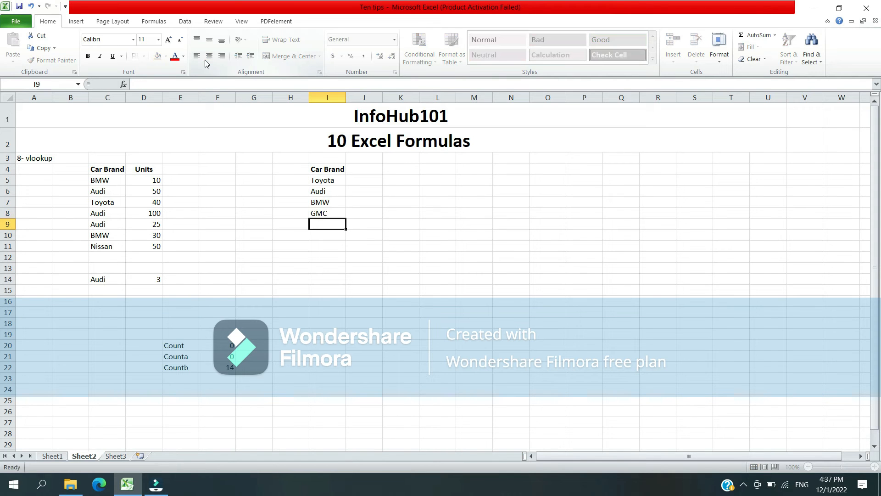
Swap the last two brands in the lookup list so that GMC is in I7 and BMW in I8
{"action": "key", "text": "Up"}
{"action": "key", "text": "Up"}
{"action": "key", "text": "ctrl+x"}
{"action": "key", "text": "Down"}
{"action": "key", "text": "Down"}
{"action": "key", "text": "ctrl+v"}
{"action": "key", "text": "shift+Up"}
{"action": "key", "text": "ctrl+x"}
{"action": "key", "text": "Up"}
{"action": "key", "text": "ctrl+v"}
Enter the heading "Units" in J4 beside the lookup list's brand heading and make it bold
{"action": "key", "text": "Right"}
{"action": "key", "text": "Up"}
{"action": "key", "text": "Up"}
{"action": "key", "text": "Up"}
{"action": "key", "text": "Left"}
{"action": "key", "text": "Right"}
{"action": "type", "text": "Units"}
{"action": "key", "text": "Return"}
{"action": "key", "text": "Up"}
{"action": "key", "text": "ctrl+b"}
Review the source table of car brands and units in columns C and D against the lookup list starting at I5
{"action": "key", "text": "Left"}
{"action": "key", "text": "Left"}
{"action": "key", "text": "Left"}
{"action": "key", "text": "Left"}
{"action": "key", "text": "Left"}
{"action": "key", "text": "Left"}
{"action": "key", "text": "Down"}
{"action": "key", "text": "Left"}
{"action": "key", "text": "Up"}
{"action": "key", "text": "shift+Right"}
{"action": "key", "text": "shift+Down"}
{"action": "key", "text": "shift+Down"}
{"action": "key", "text": "ctrl+shift+Down"}
{"action": "key", "text": "Right"}
{"action": "key", "text": "Right"}
{"action": "key", "text": "Right"}
{"action": "key", "text": "Right"}
{"action": "key", "text": "Right"}
{"action": "key", "text": "Down"}
{"action": "key", "text": "Right"}
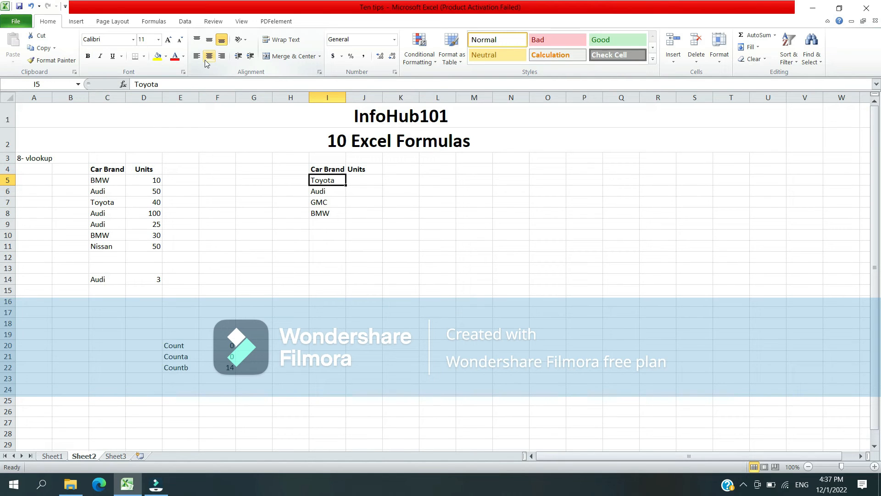
Replace the first brand in the lookup list, cell I5, with Nissan
{"action": "key", "text": "Left"}
{"action": "key", "text": "Left"}
{"action": "key", "text": "Left"}
{"action": "key", "text": "Down"}
{"action": "key", "text": "Up"}
{"action": "key", "text": "Right"}
{"action": "key", "text": "Right"}
{"action": "key", "text": "Right"}
{"action": "type", "text": "Nissan"}
{"action": "key", "text": "Return"}
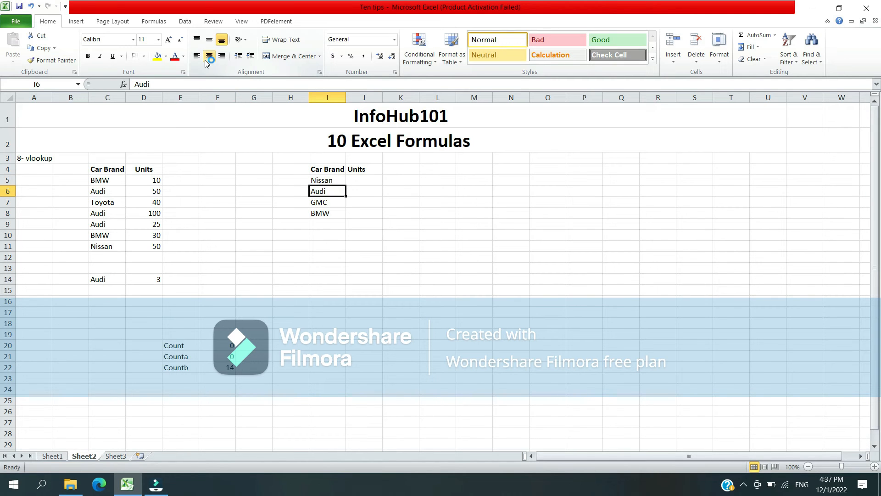
Move GMC from I7 up to I6 in the lookup list, overwriting Audi
{"action": "key", "text": "Down"}
{"action": "key", "text": "shift+Down"}
{"action": "key", "text": "Right"}
{"action": "key", "text": "Left"}
{"action": "key", "text": "ctrl+x"}
{"action": "key", "text": "Up"}
{"action": "key", "text": "ctrl+v"}
{"action": "key", "text": "Down"}
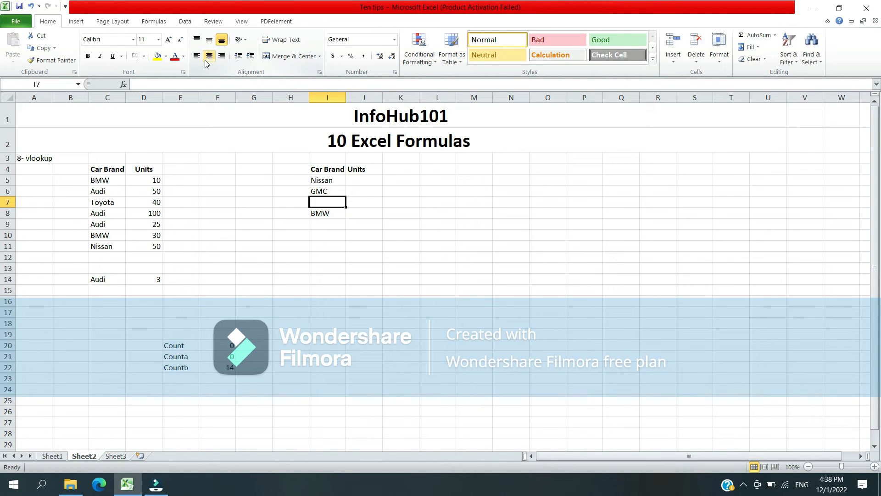
Enter the brand Toyota in the empty cell I7 of the lookup list
{"action": "type", "text": "Toyot"}
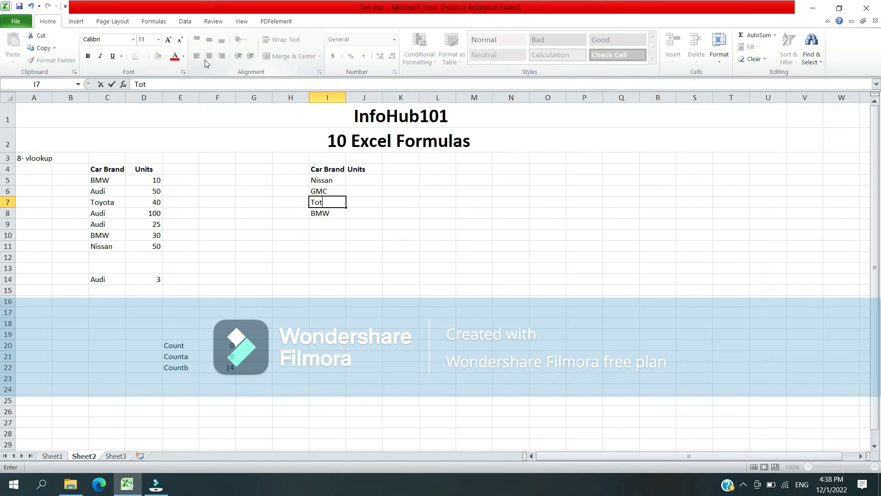
{"action": "type", "text": "a"}
{"action": "key", "text": "Return"}
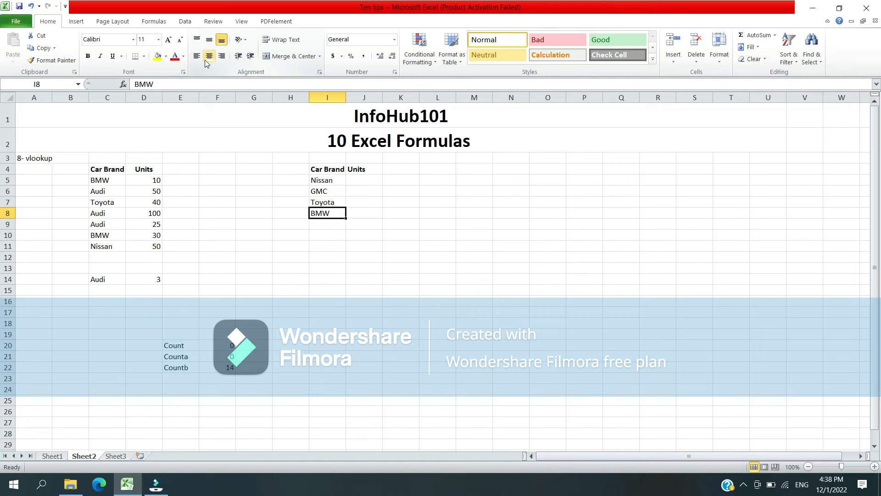
Replace the last brand in the lookup list, cell I8, with Lexus
{"action": "key", "text": "Up"}
{"action": "key", "text": "Up"}
{"action": "key", "text": "Up"}
{"action": "key", "text": "Down"}
{"action": "key", "text": "Down"}
{"action": "key", "text": "Down"}
{"action": "key", "text": "Delete"}
{"action": "type", "text": "Lexus"}
{"action": "key", "text": "Return"}
Review the lookup list's brands and its empty Units column, starting from the headings in row 4
{"action": "key", "text": "Right"}
{"action": "key", "text": "Up"}
{"action": "key", "text": "Up"}
{"action": "key", "text": "Up"}
{"action": "key", "text": "Up"}
{"action": "key", "text": "Up"}
{"action": "key", "text": "Left"}
{"action": "key", "text": "ctrl+shift+Down"}
{"action": "key", "text": "Right"}
{"action": "key", "text": "Down"}
{"action": "key", "text": "Left"}
{"action": "key", "text": "Right"}
{"action": "key", "text": "Up"}
{"action": "key", "text": "Left"}
{"action": "key", "text": "Right"}
{"action": "key", "text": "Down"}
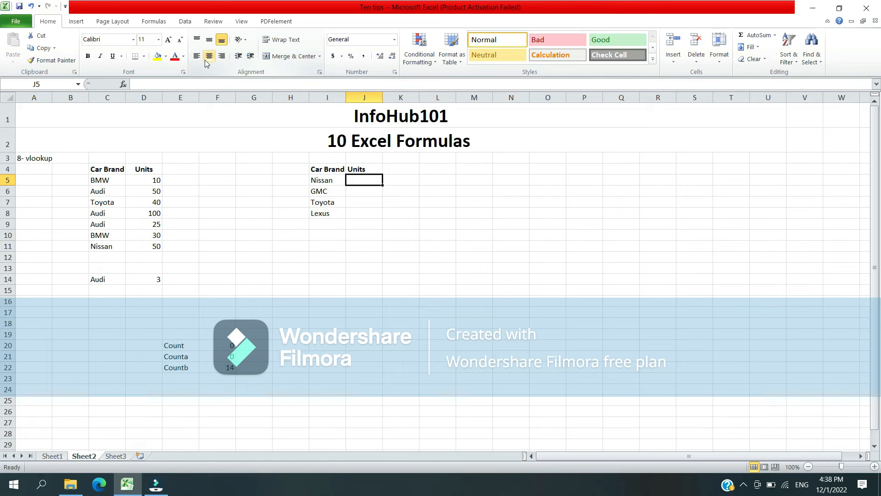
Start a VLOOKUP formula in J5 with the brand in I5 as the lookup value
{"action": "type", "text": "=vlo"}
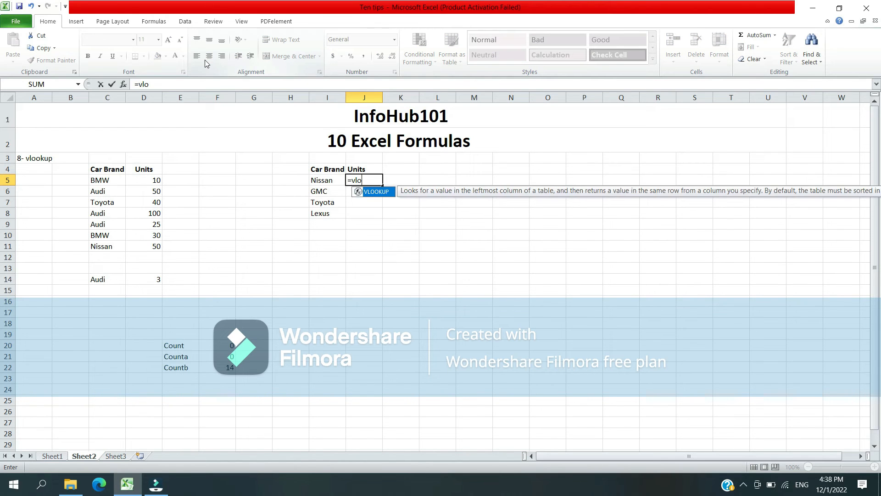
{"action": "key", "text": "Tab"}
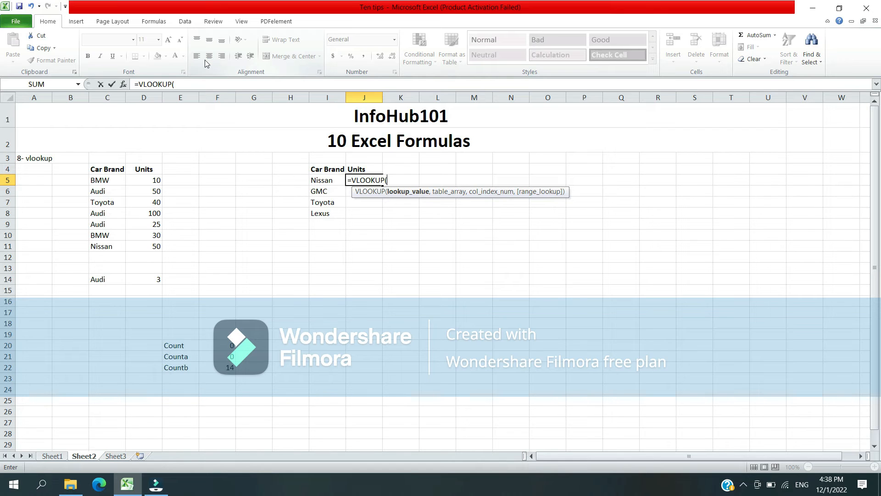
{"action": "key", "text": "Left"}
{"action": "type", "text": ","}
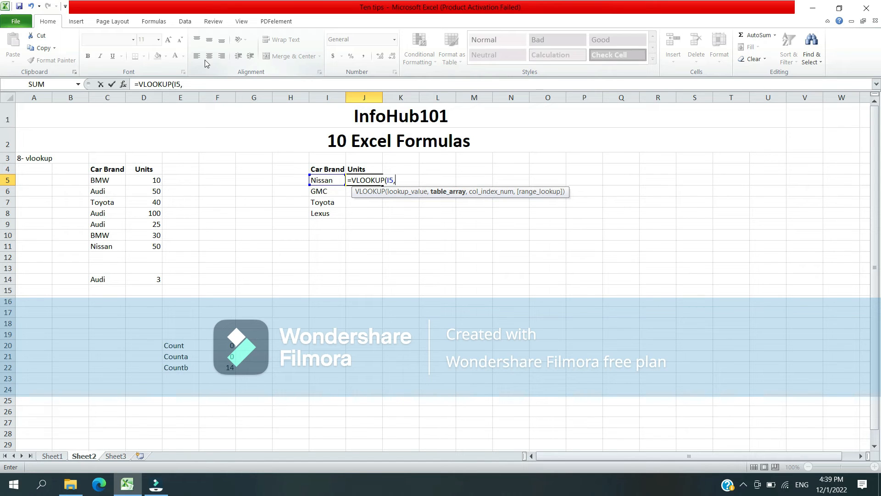
{"action": "key", "text": "Left"}
{"action": "key", "text": "Left"}
{"action": "key", "text": "Left"}
{"action": "key", "text": "Left"}
{"action": "key", "text": "Left"}
{"action": "key", "text": "Left"}
{"action": "key", "text": "Left"}
{"action": "key", "text": "shift+Right"}
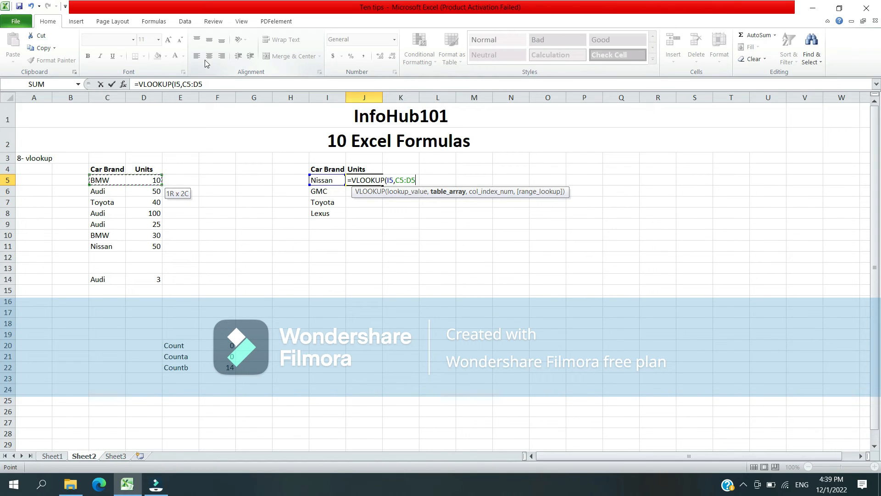
{"action": "key", "text": "ctrl+shift+Down"}
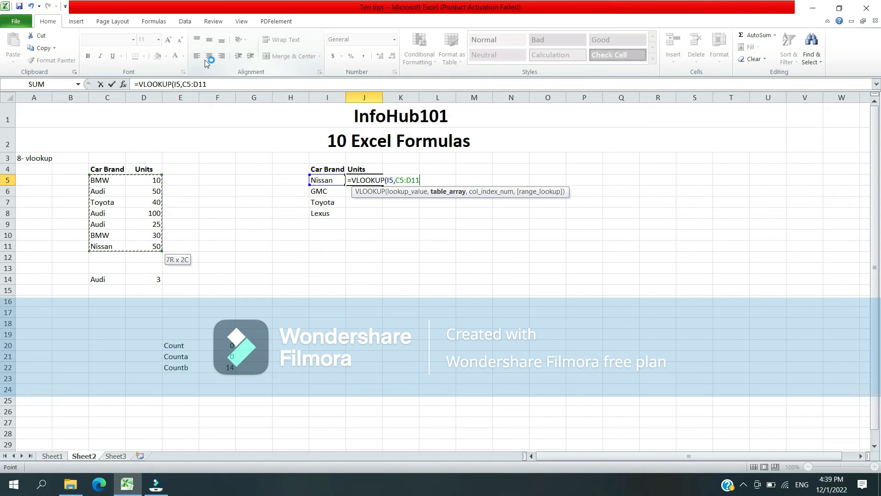
{"action": "key", "text": "F4"}
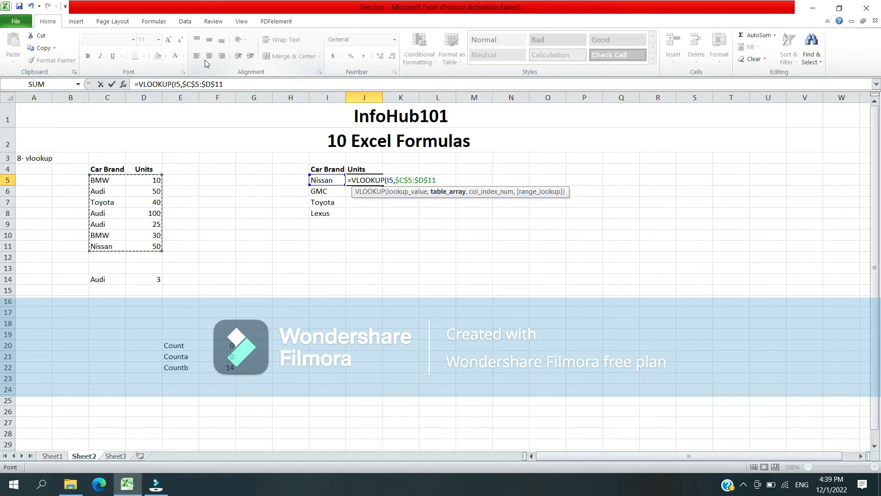
{"action": "key", "text": "BackSpace"}
{"action": "key", "text": "BackSpace"}
{"action": "key", "text": "BackSpace"}
{"action": "key", "text": "BackSpace"}
{"action": "key", "text": "BackSpace"}
{"action": "key", "text": "BackSpace"}
{"action": "key", "text": "BackSpace"}
{"action": "key", "text": "BackSpace"}
{"action": "key", "text": "BackSpace"}
{"action": "key", "text": "BackSpace"}
{"action": "key", "text": "BackSpace"}
{"action": "type", "text": ","}
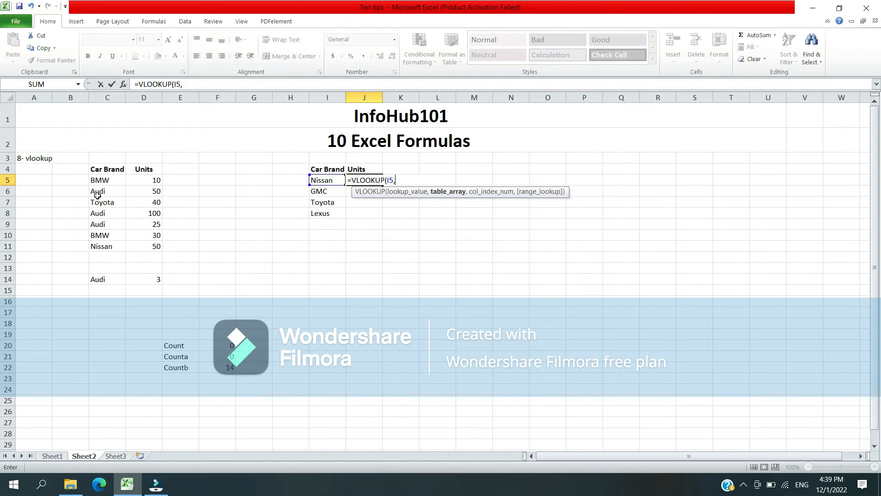
Set the VLOOKUP table array to the source table C5:D11 as the absolute reference $C$5:$D$11
{"action": "left_click_drag", "start_coordinate": [99, 180], "coordinate": [151, 191]}
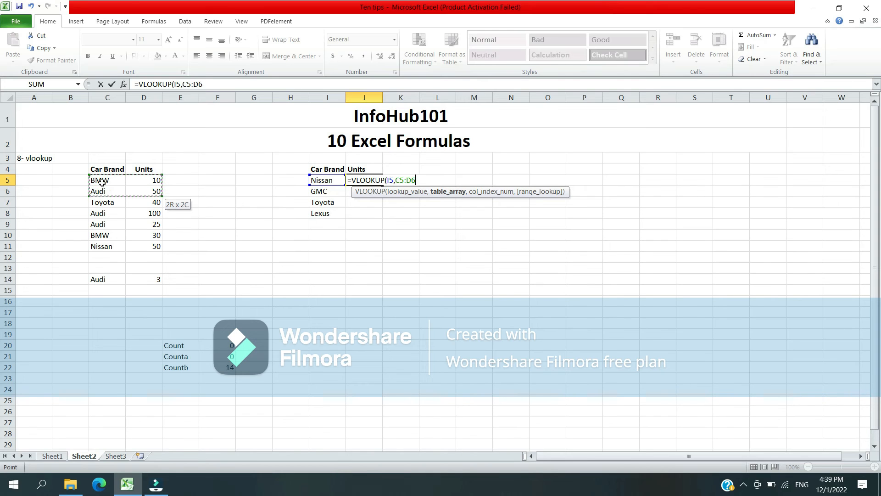
{"action": "key", "text": "shift+Down"}
{"action": "key", "text": "shift+Down"}
{"action": "key", "text": "shift+Down"}
{"action": "key", "text": "shift+Down"}
{"action": "key", "text": "shift+Down"}
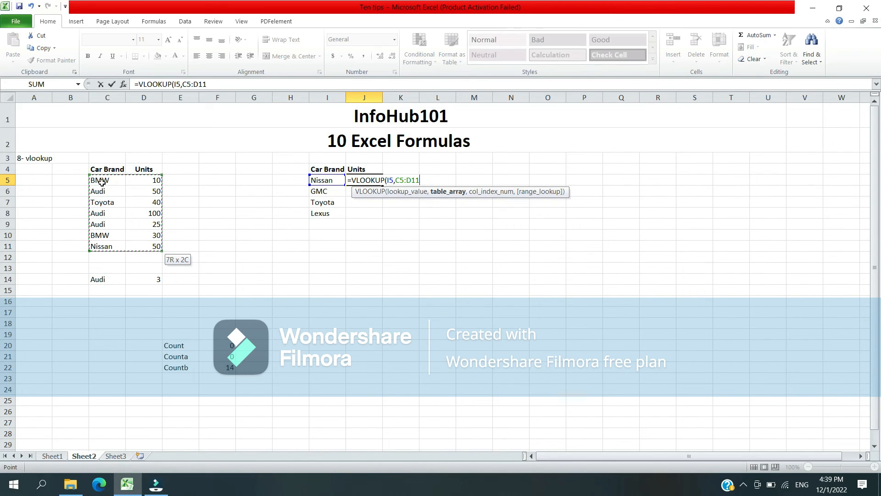
{"action": "key", "text": "F4"}
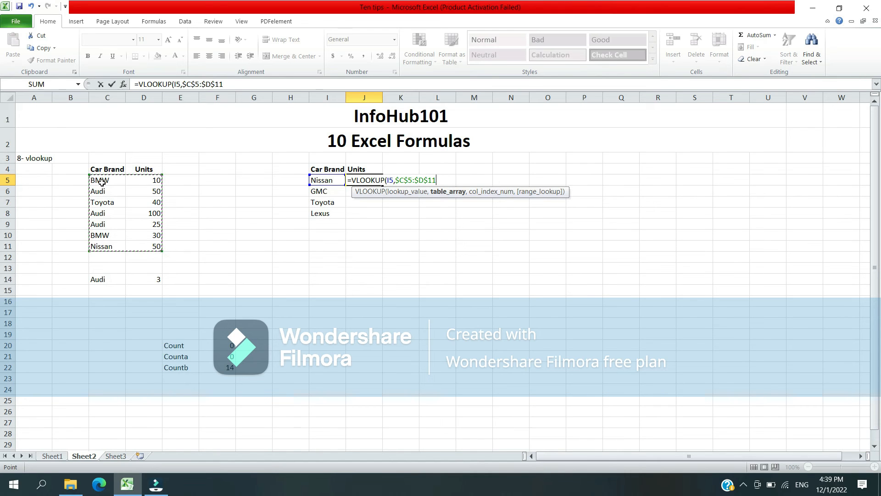
Complete the VLOOKUP in J5 with column index 2 and FALSE for an exact match
{"action": "type", "text": ",2,0"}
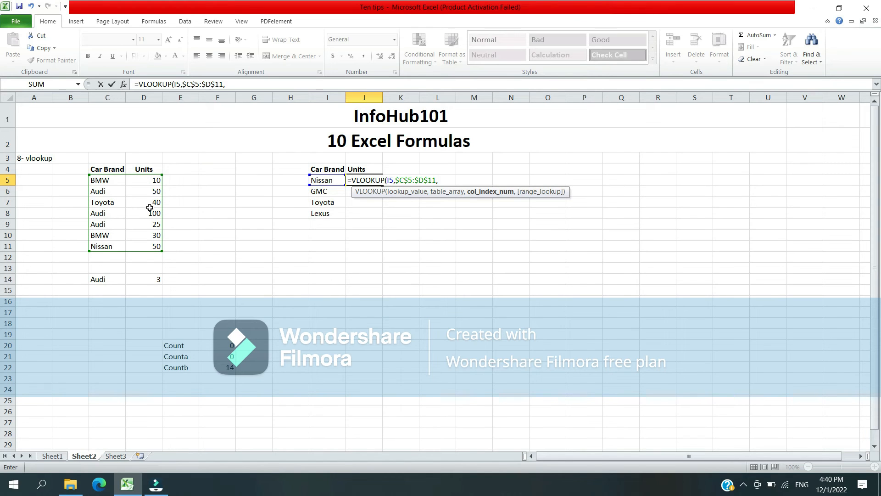
{"action": "type", "text": "2,"}
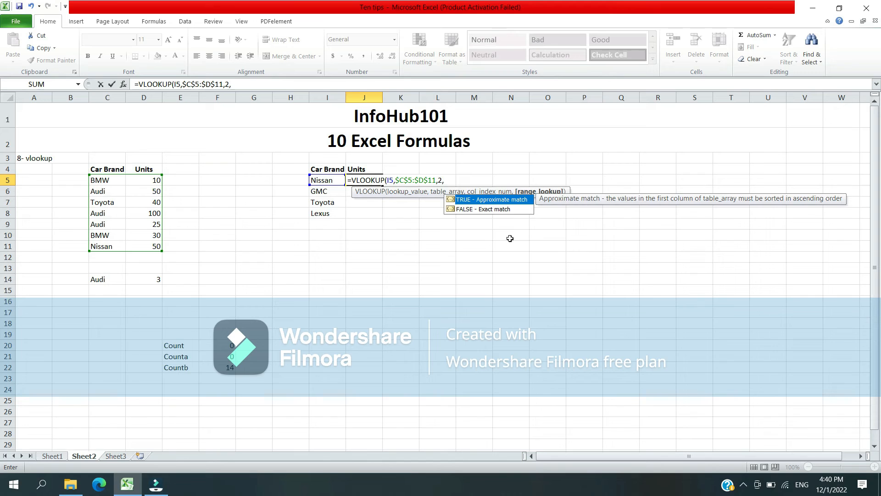
{"action": "type", "text": "0"}
{"action": "key", "text": "BackSpace"}
{"action": "type", "text": "false"}
{"action": "key", "text": "Return"}
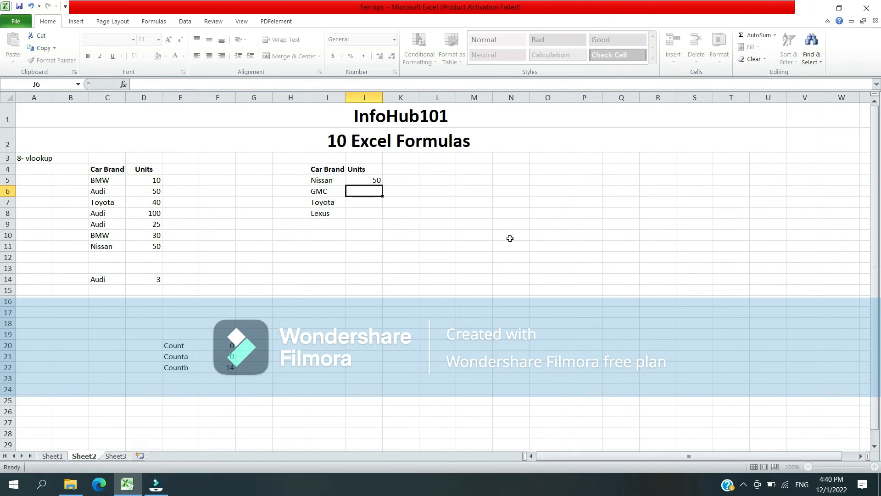
Copy the VLOOKUP formula from J5 to J6 for the GMC row
{"action": "key", "text": "Up"}
{"action": "key", "text": "Left"}
{"action": "key", "text": "Right"}
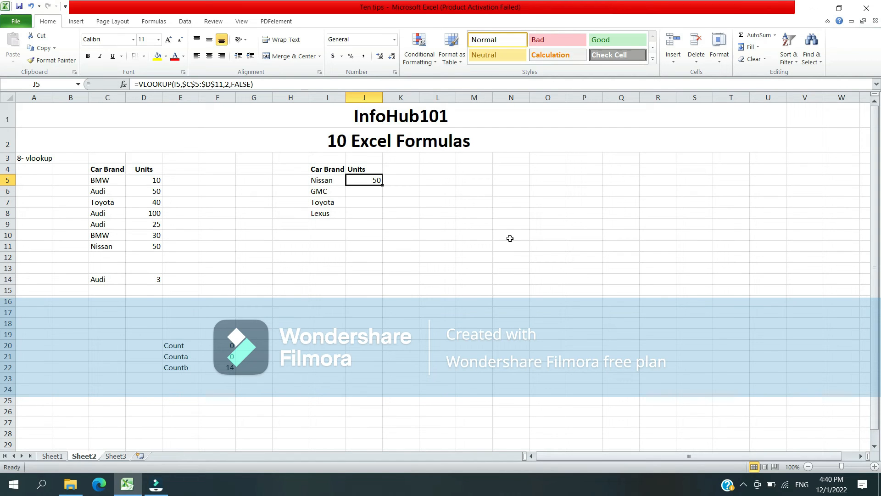
{"action": "key", "text": "Down"}
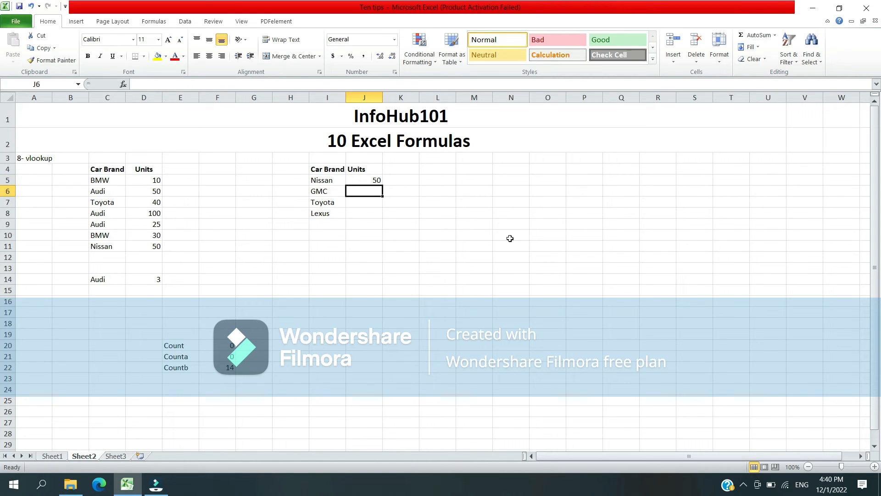
{"action": "key", "text": "Up"}
{"action": "key", "text": "ctrl+c"}
{"action": "key", "text": "Down"}
{"action": "key", "text": "ctrl+v"}
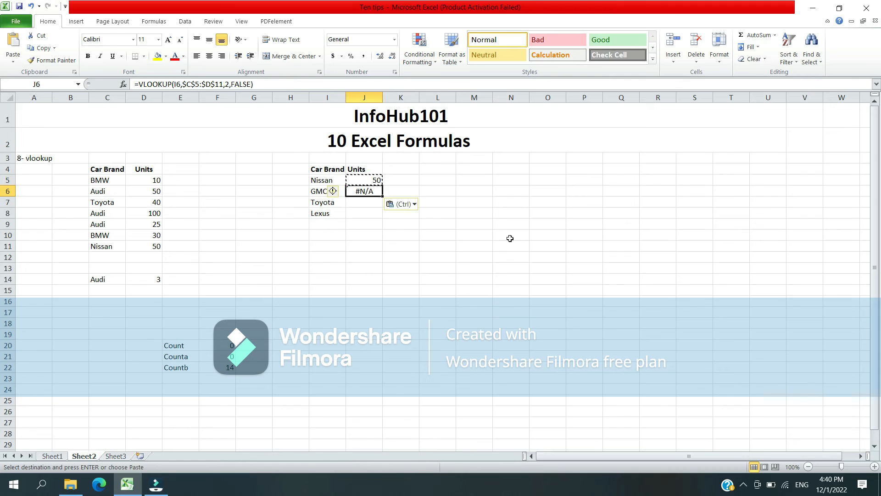
Check the references of the formula in J6 and compare them with the source table's brands and units
{"action": "key", "text": "F2"}
{"action": "key", "text": "Escape"}
{"action": "key", "text": "Left"}
{"action": "key", "text": "Left"}
{"action": "key", "text": "Left"}
{"action": "key", "text": "Left"}
{"action": "key", "text": "Left"}
{"action": "key", "text": "Left"}
{"action": "key", "text": "Up"}
{"action": "key", "text": "Left"}
{"action": "key", "text": "shift+Right"}
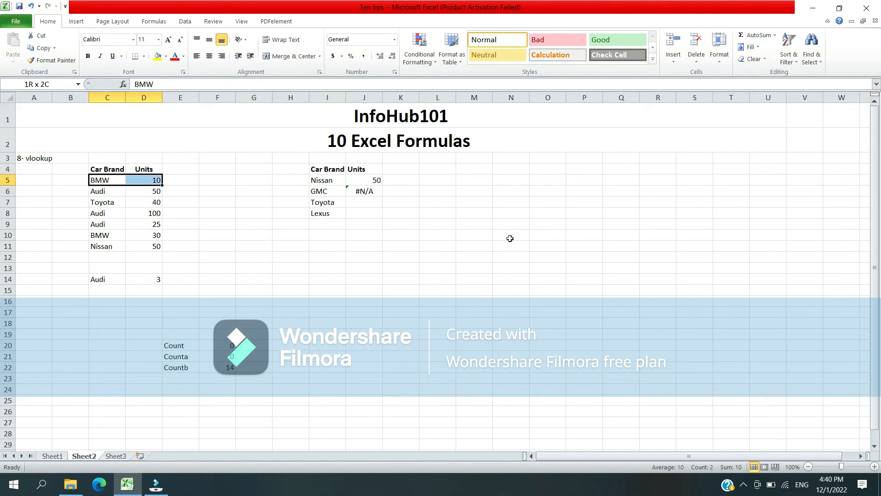
{"action": "key", "text": "shift+Down"}
{"action": "key", "text": "shift+Down"}
Fill the VLOOKUP formula down into J7 for the Toyota row
{"action": "key", "text": "Right"}
{"action": "key", "text": "Right"}
{"action": "key", "text": "Right"}
{"action": "key", "text": "Right"}
{"action": "key", "text": "Down"}
{"action": "key", "text": "Down"}
{"action": "key", "text": "Right"}
{"action": "key", "text": "Right"}
{"action": "key", "text": "Right"}
{"action": "key", "text": "ctrl+d"}
Fill the VLOOKUP formula down into J8 for the Lexus row
{"action": "key", "text": "Left"}
{"action": "key", "text": "Left"}
{"action": "key", "text": "Home"}
{"action": "key", "text": "Right"}
{"action": "key", "text": "Right"}
{"action": "key", "text": "Right"}
{"action": "key", "text": "Right"}
{"action": "key", "text": "Right"}
{"action": "key", "text": "Right"}
{"action": "key", "text": "Right"}
{"action": "key", "text": "Right"}
{"action": "key", "text": "Down"}
{"action": "key", "text": "Right"}
{"action": "key", "text": "ctrl+d"}
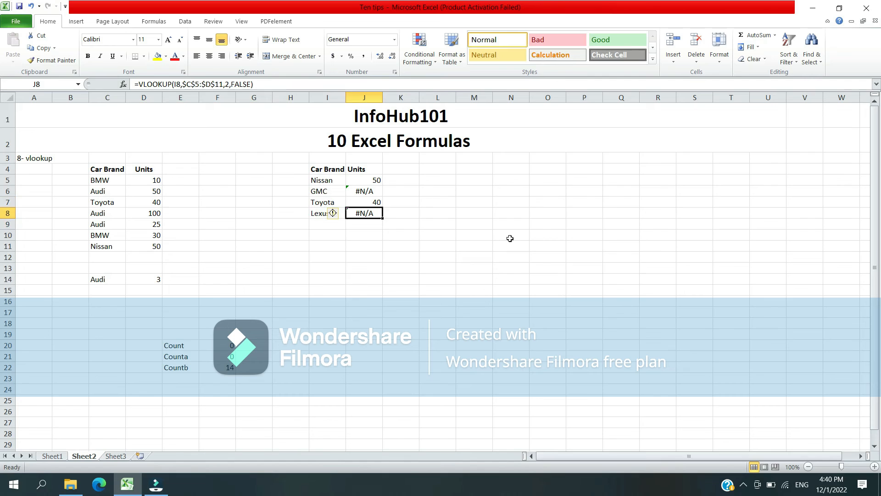
Examine the VLOOKUP results in the Units column against the brands in I5:I8, especially the GMC row
{"action": "key", "text": "Left"}
{"action": "key", "text": "Left"}
{"action": "key", "text": "Left"}
{"action": "key", "text": "Left"}
{"action": "key", "text": "Left"}
{"action": "key", "text": "Right"}
{"action": "key", "text": "Right"}
{"action": "key", "text": "Right"}
{"action": "key", "text": "Right"}
{"action": "key", "text": "Right"}
{"action": "key", "text": "Up"}
{"action": "key", "text": "Up"}
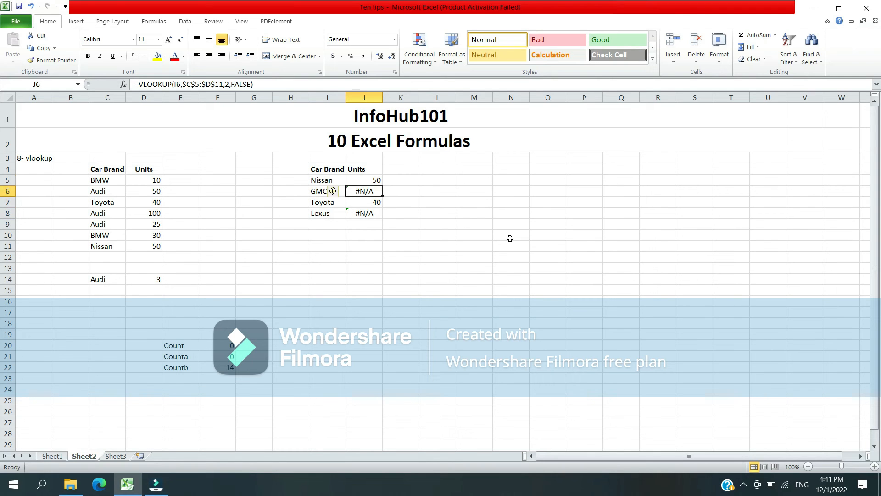
{"action": "key", "text": "Up"}
{"action": "key", "text": "Left"}
{"action": "key", "text": "Down"}
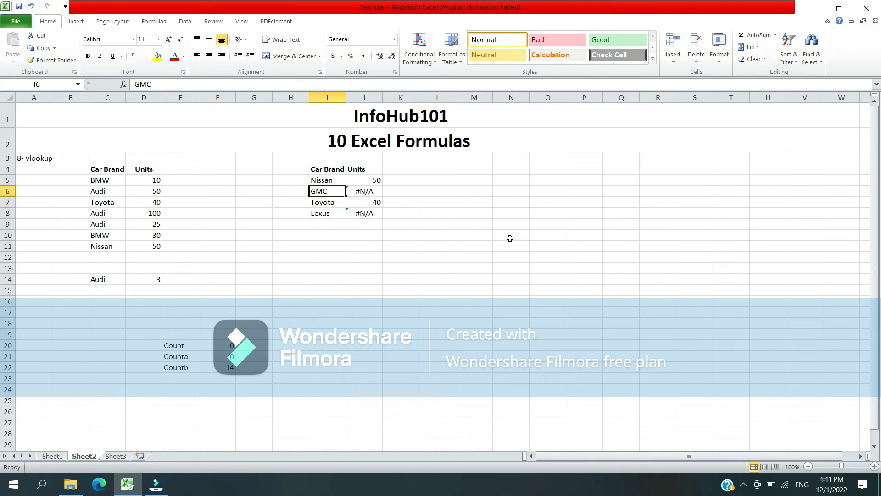
{"action": "key", "text": "Right"}
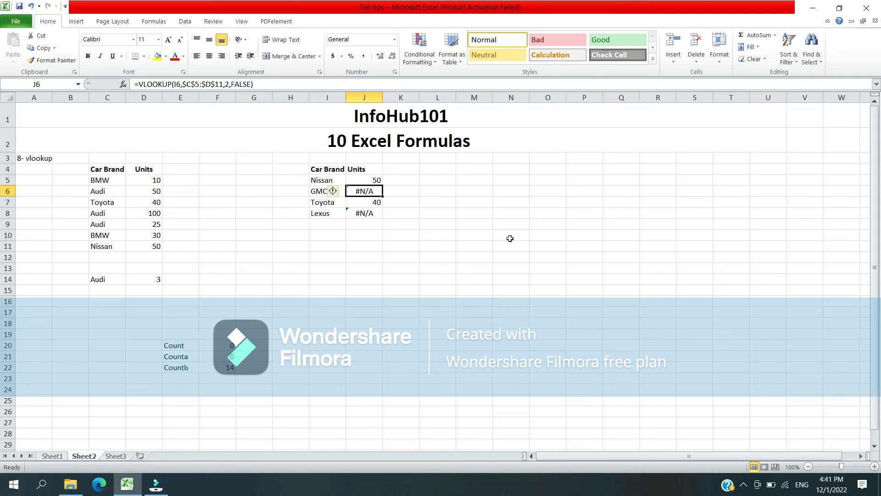
{"action": "key", "text": "Up"}
{"action": "type", "text": "=vloo"}
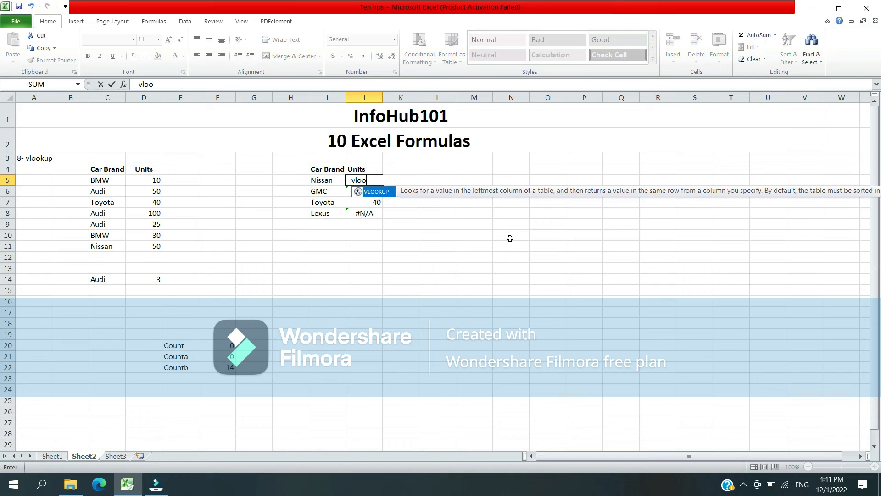
{"action": "type", "text": "up"}
{"action": "key", "text": "BackSpace"}
{"action": "key", "text": "BackSpace"}
{"action": "type", "text": "kup"}
{"action": "key", "text": "Tab"}
{"action": "key", "text": "Left"}
{"action": "key", "text": "Left"}
{"action": "key", "text": "Left"}
{"action": "key", "text": "Left"}
{"action": "key", "text": "Left"}
{"action": "key", "text": "Left"}
{"action": "key", "text": "Left"}
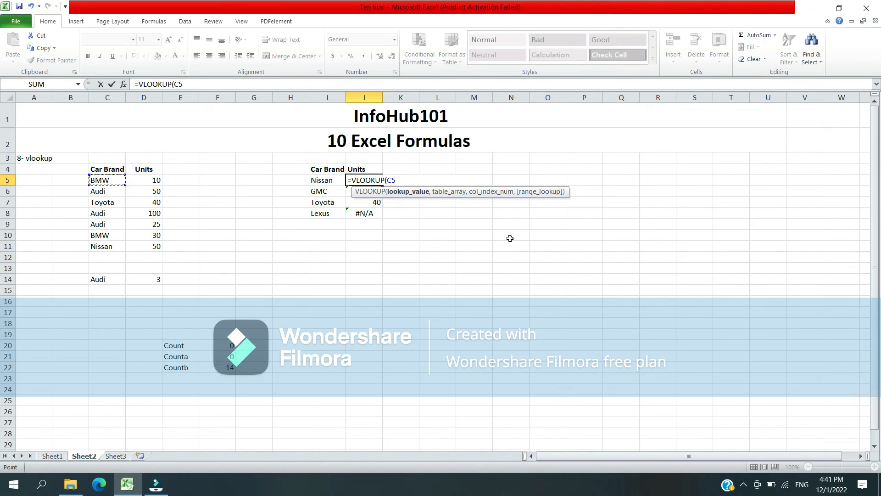
{"action": "key", "text": "shift+Right"}
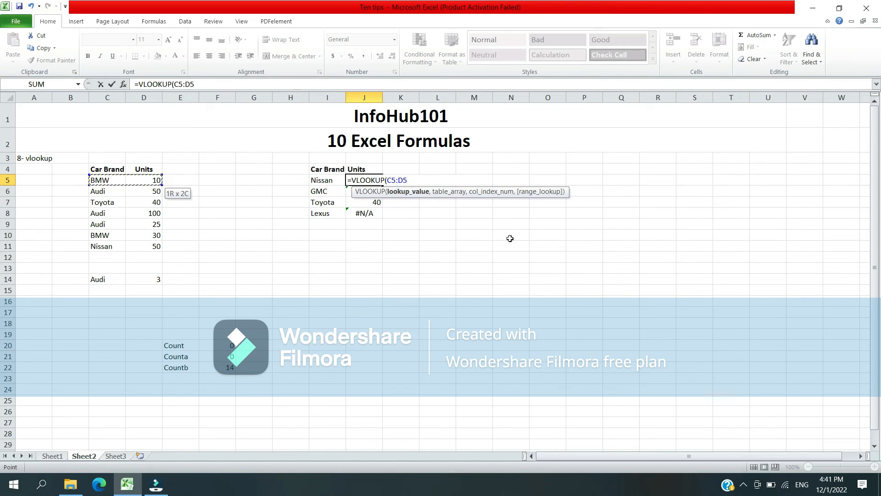
{"action": "key", "text": "shift+Down"}
{"action": "key", "text": "shift+Down"}
{"action": "key", "text": "shift+Down"}
{"action": "key", "text": "shift+Down"}
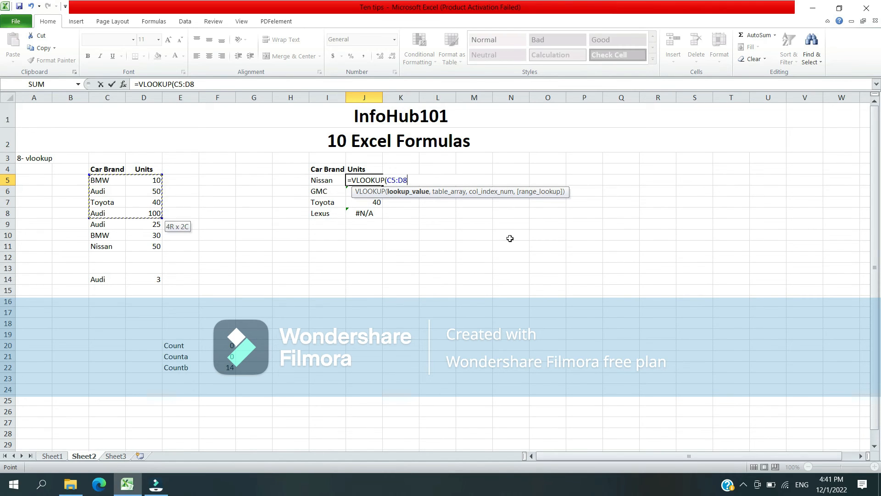
{"action": "key", "text": "shift+Down"}
{"action": "key", "text": "shift+Down"}
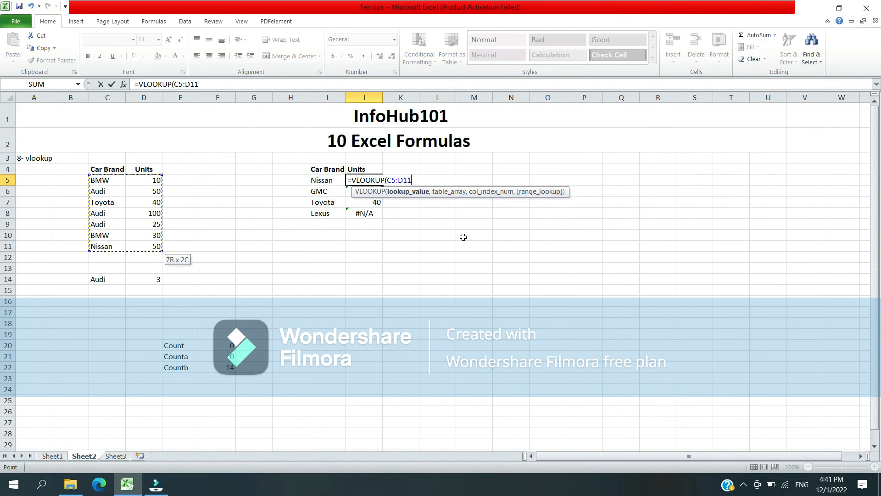
{"action": "type", "text": ","}
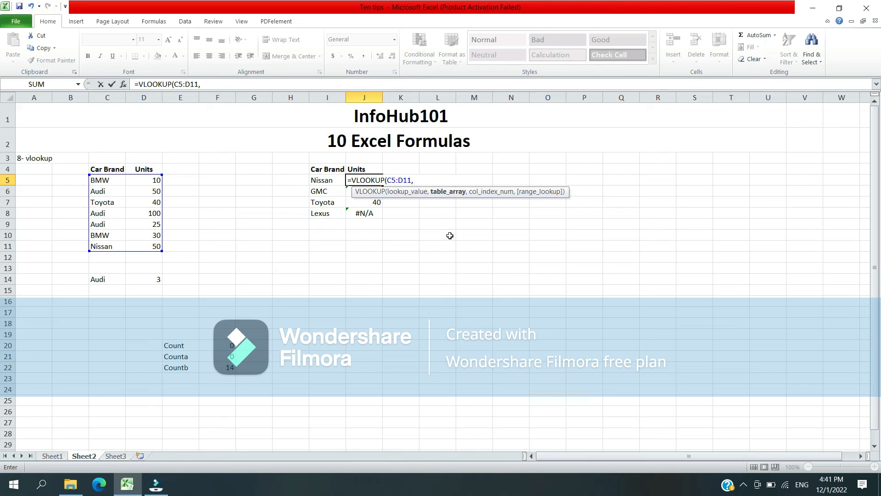
{"action": "key", "text": "Escape"}
Start a VLOOKUP formula in J5 with I5 as the lookup value and C5:D11 as the table array
{"action": "type", "text": "=vl"}
{"action": "key", "text": "Tab"}
{"action": "key", "text": "Left"}
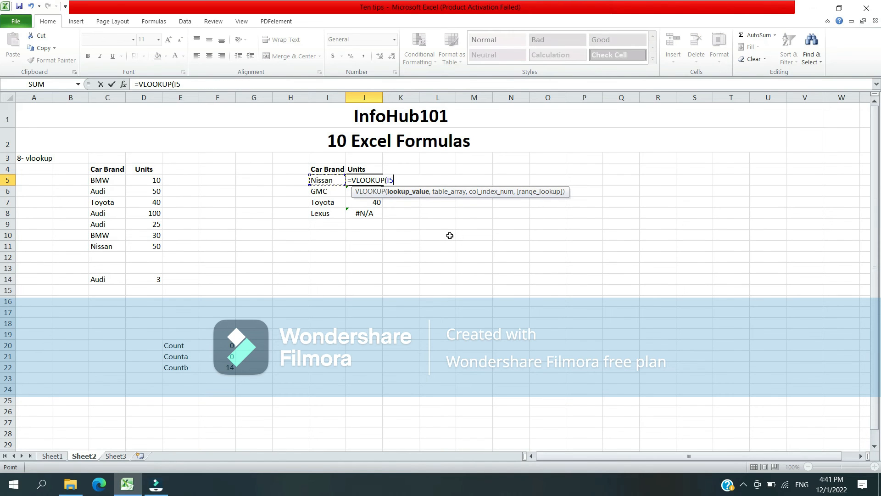
{"action": "type", "text": ","}
{"action": "left_click", "coordinate": [96, 178]}
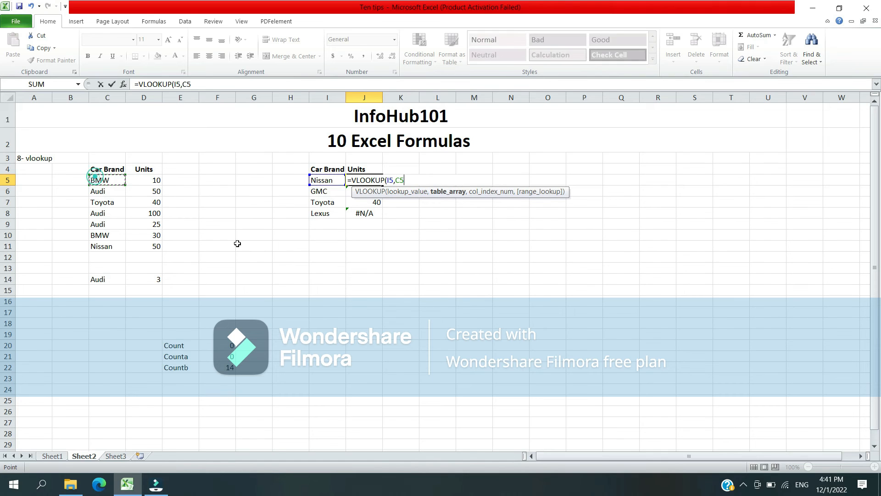
{"action": "key", "text": "shift+Right"}
{"action": "key", "text": "shift+Down"}
{"action": "key", "text": "shift+Down"}
{"action": "key", "text": "shift+Down"}
{"action": "key", "text": "shift+Down"}
{"action": "key", "text": "shift+Down"}
{"action": "key", "text": "shift+Down"}
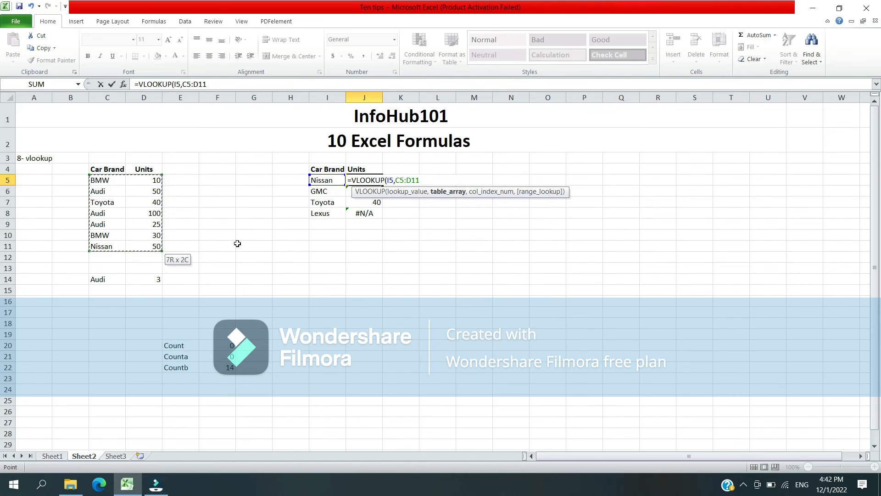
{"action": "type", "text": ","}
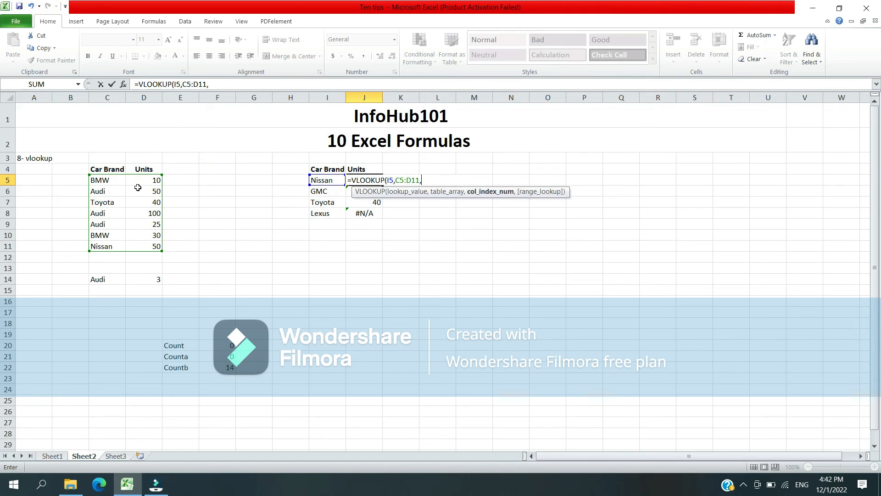
Complete the J5 VLOOKUP with column index 2 and False for an exact match
{"action": "type", "text": "2,False"}
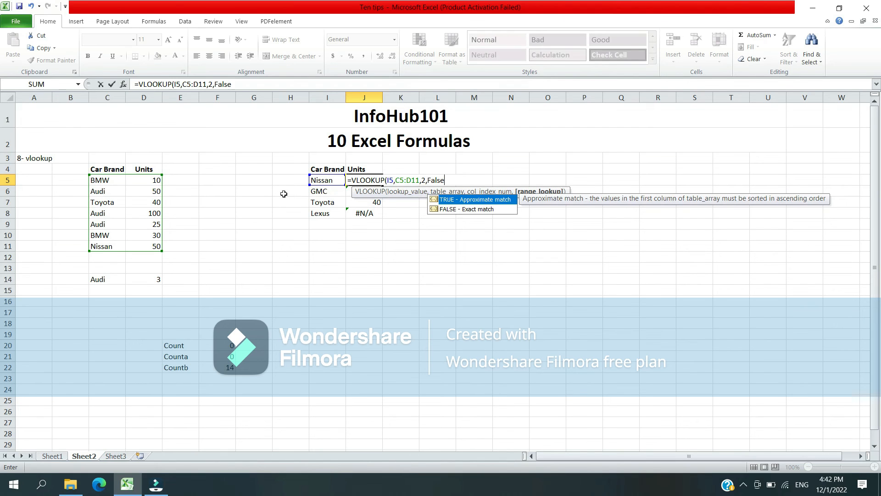
{"action": "type", "text": ")"}
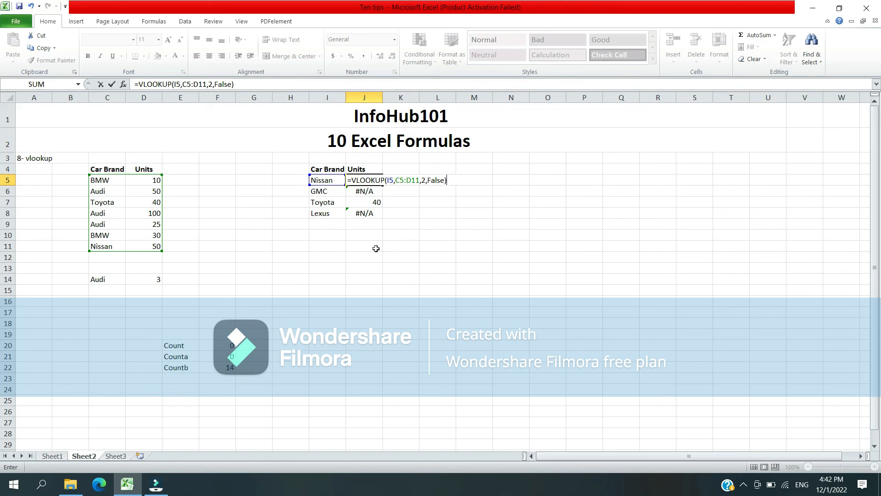
{"action": "key", "text": "Left"}
{"action": "key", "text": "Right"}
Make the table array in the J5 formula absolute as $C$5:$D$11
{"action": "key", "text": "F2"}
{"action": "key", "text": "Left"}
{"action": "key", "text": "Left"}
{"action": "key", "text": "Left"}
{"action": "key", "text": "Left"}
{"action": "key", "text": "Left"}
{"action": "key", "text": "Left"}
{"action": "key", "text": "Left"}
{"action": "key", "text": "Left"}
{"action": "key", "text": "Left"}
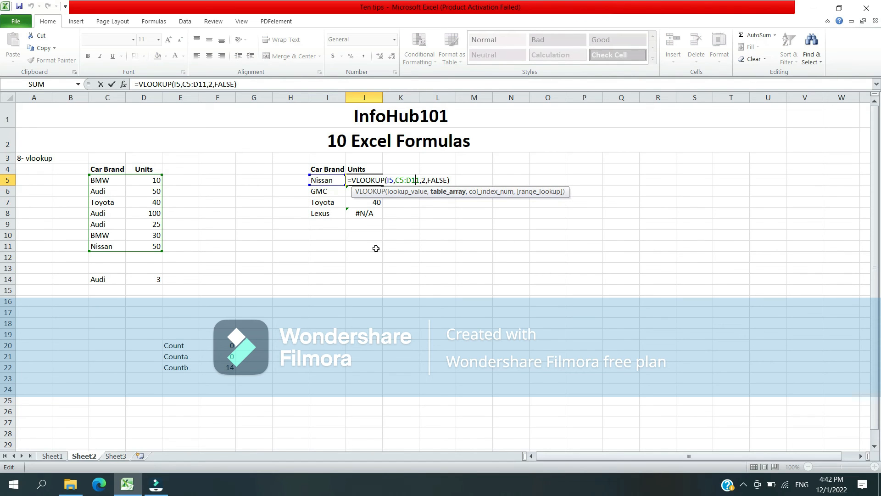
{"action": "key", "text": "F4"}
{"action": "key", "text": "Right"}
{"action": "key", "text": "Right"}
{"action": "key", "text": "F4"}
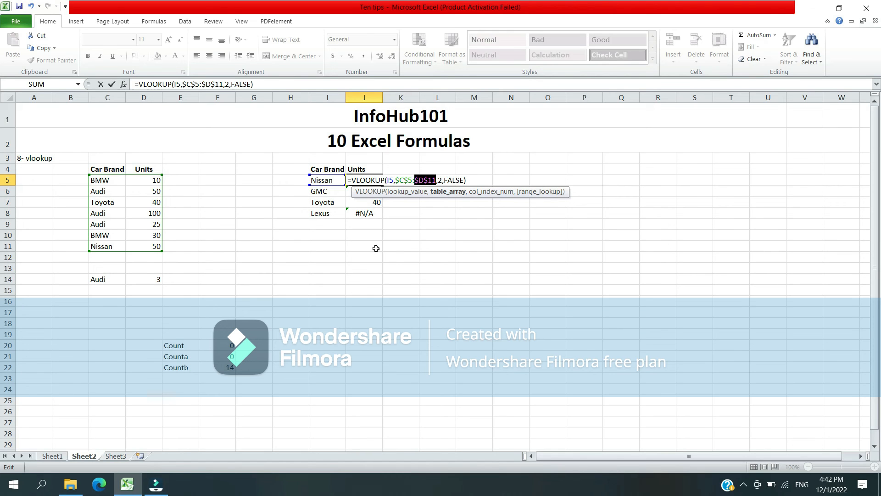
{"action": "key", "text": "Return"}
Copy the VLOOKUP formula from J5 into J7 and J8 for the Toyota and Lexus rows
{"action": "key", "text": "Up"}
{"action": "key", "text": "ctrl+c"}
{"action": "key", "text": "Down"}
{"action": "key", "text": "Down"}
{"action": "key", "text": "ctrl+v"}
{"action": "key", "text": "Down"}
{"action": "key", "text": "ctrl+v"}
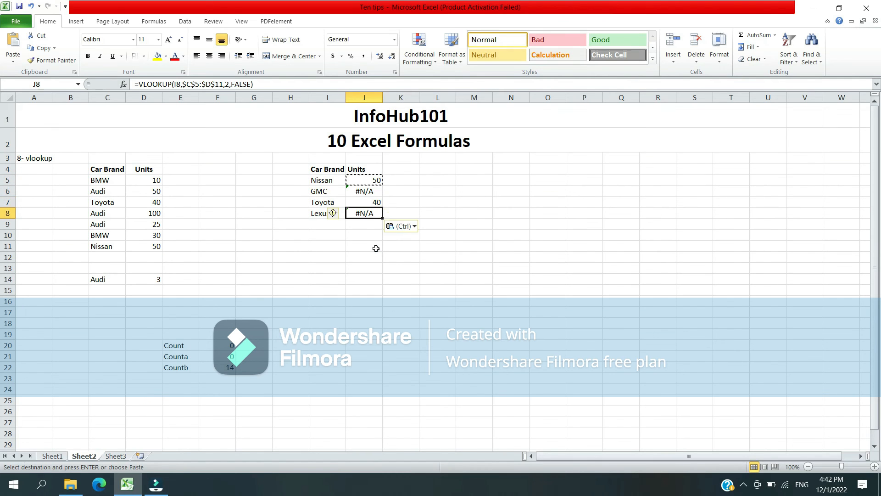
{"action": "key", "text": "Escape"}
Change the heading number in A3 to 9
{"action": "key", "text": "Left"}
{"action": "key", "text": "Left"}
{"action": "key", "text": "Left"}
{"action": "key", "text": "Left"}
{"action": "key", "text": "Left"}
{"action": "key", "text": "Left"}
{"action": "key", "text": "Left"}
{"action": "key", "text": "Left"}
{"action": "key", "text": "Left"}
{"action": "key", "text": "Up"}
{"action": "key", "text": "Up"}
{"action": "key", "text": "Up"}
{"action": "key", "text": "Up"}
{"action": "key", "text": "Up"}
{"action": "key", "text": "F2"}
{"action": "key", "text": "Home"}
{"action": "key", "text": "shift+Right"}
{"action": "type", "text": "9"}
{"action": "key", "text": "Return"}
Change the heading in A3 to "10- Text to column"
{"action": "key", "text": "Up"}
{"action": "key", "text": "F2"}
{"action": "key", "text": "Home"}
{"action": "key", "text": "shift+Right"}
{"action": "type", "text": "10"}
{"action": "key", "text": "Return"}
{"action": "key", "text": "Up"}
{"action": "key", "text": "F2"}
{"action": "key", "text": "ctrl+shift+Left"}
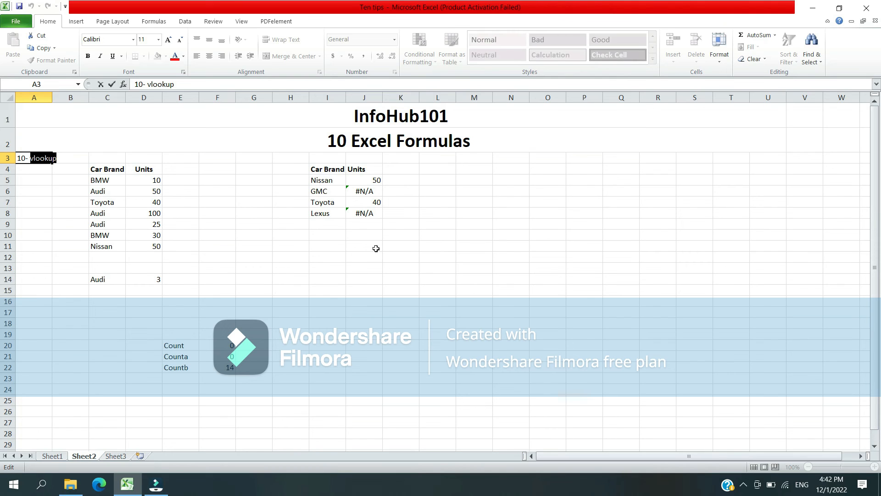
{"action": "type", "text": "Te"}
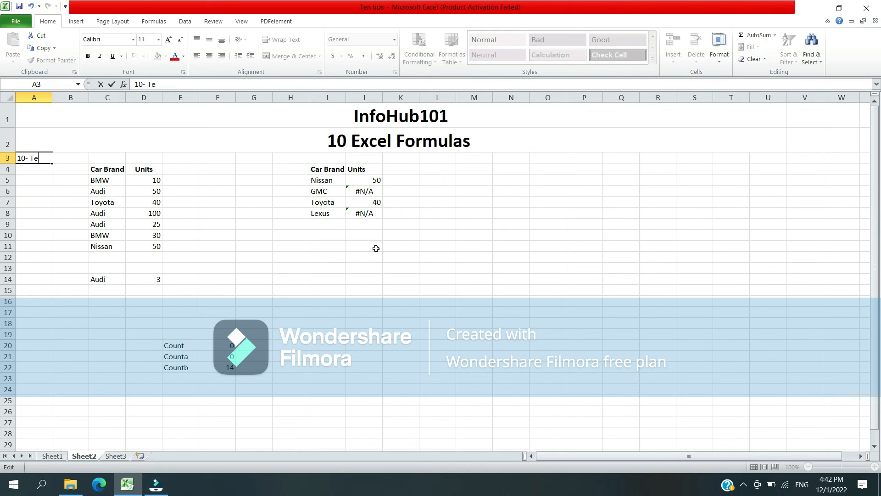
{"action": "type", "text": "xt to column"}
{"action": "key", "text": "Return"}
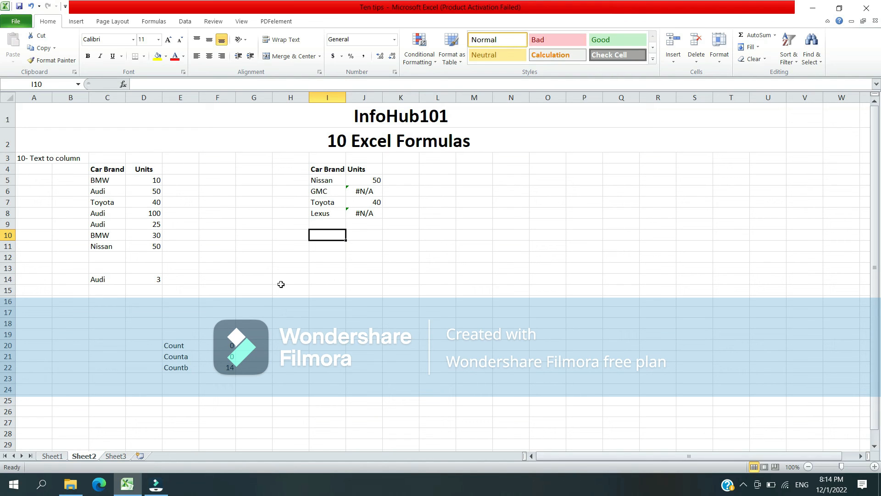
Enter the sample text "BMW 10 Toyota 30 Nissan 15" in I12
{"action": "type", "text": "BM"}
{"action": "key", "text": "Escape"}
{"action": "key", "text": "Down"}
{"action": "key", "text": "Down"}
{"action": "type", "text": "BM"}
{"action": "key", "text": "BackSpace"}
{"action": "type", "text": "MW"}
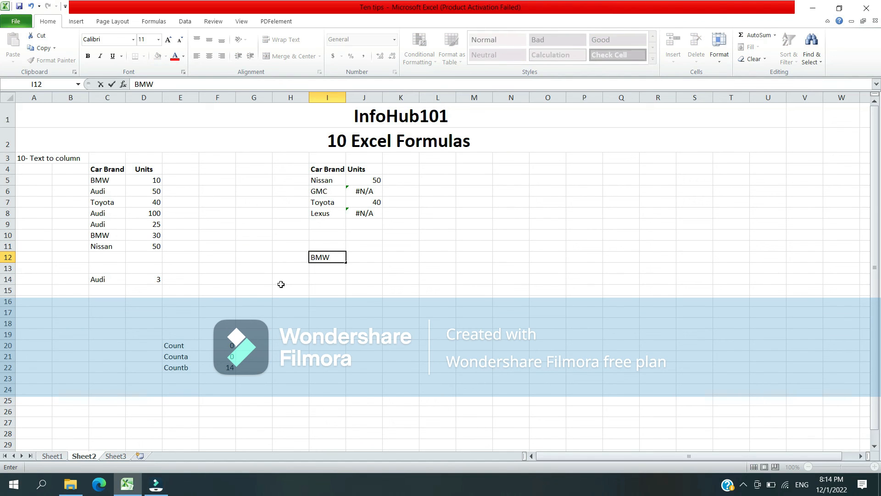
{"action": "type", "text": " 10 Toyota 30 Nissan"}
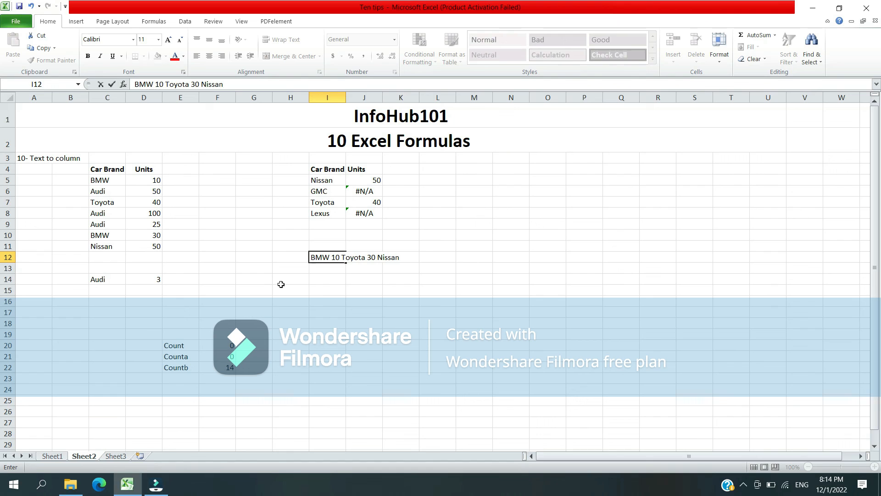
{"action": "type", "text": " 15"}
{"action": "key", "text": "Return"}
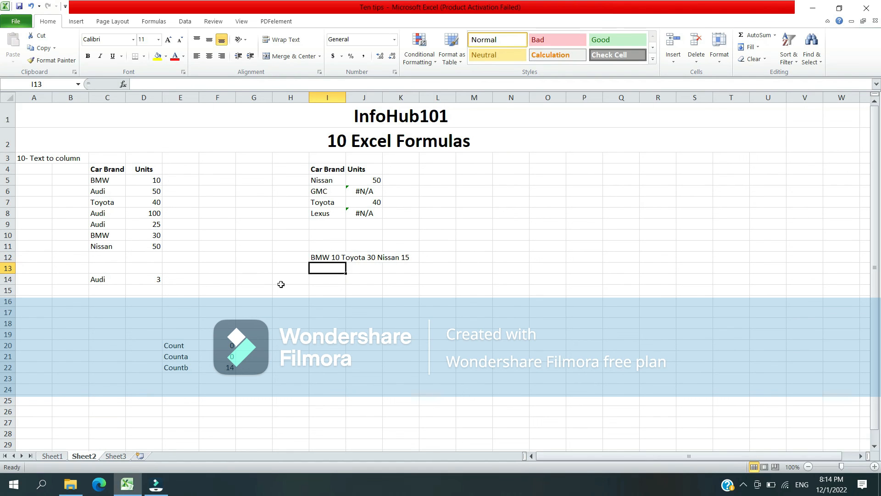
Run Text to Columns on I12 and choose Delimited as the original data type
{"action": "key", "text": "Up"}
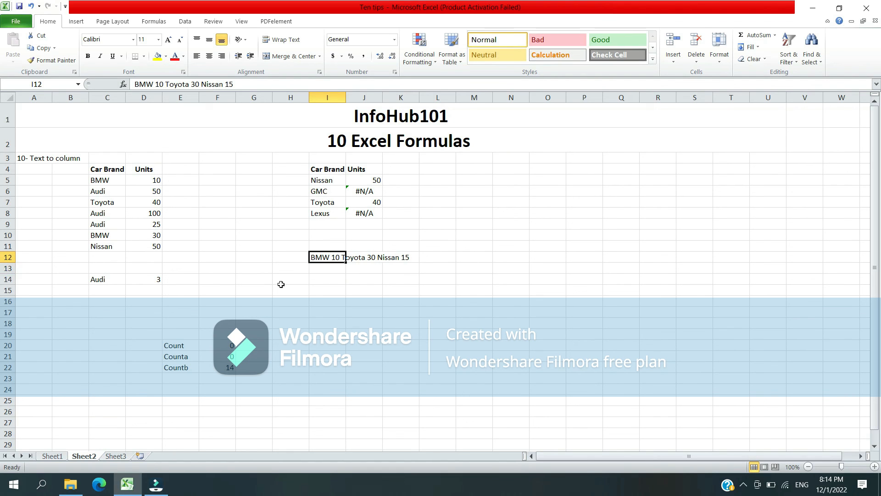
{"action": "key", "text": "Return"}
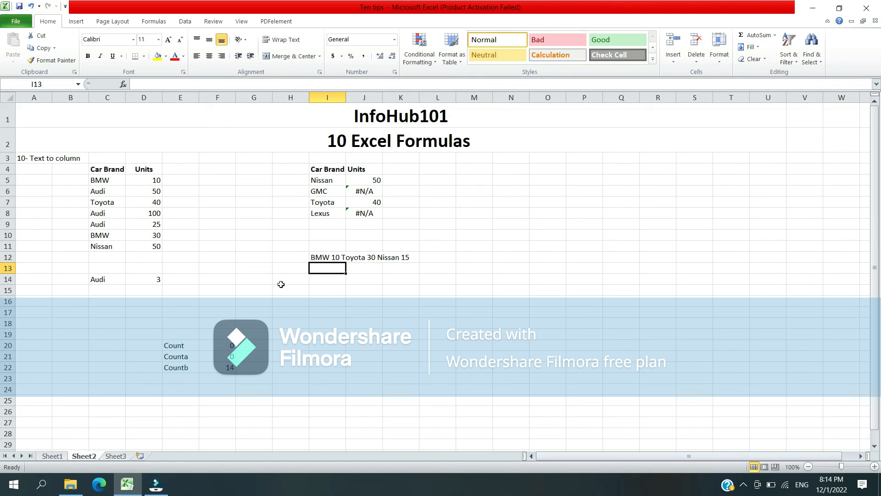
{"action": "key", "text": "Up"}
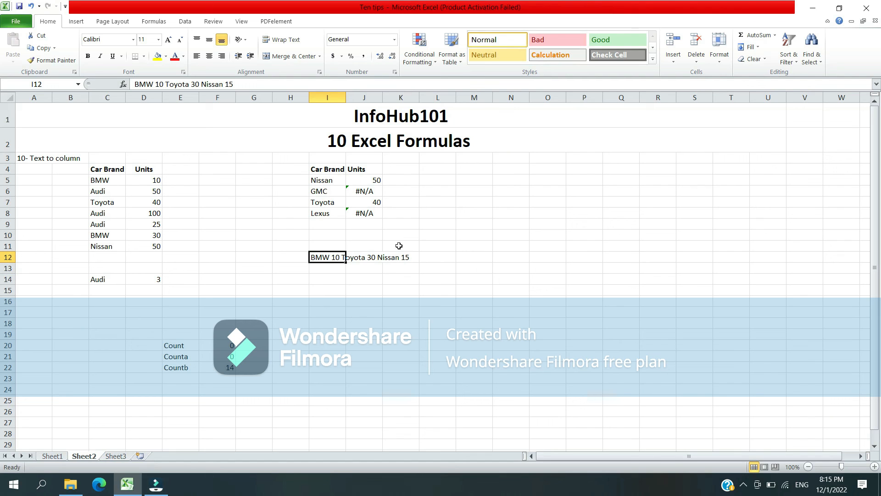
{"action": "left_click", "coordinate": [73, 22]}
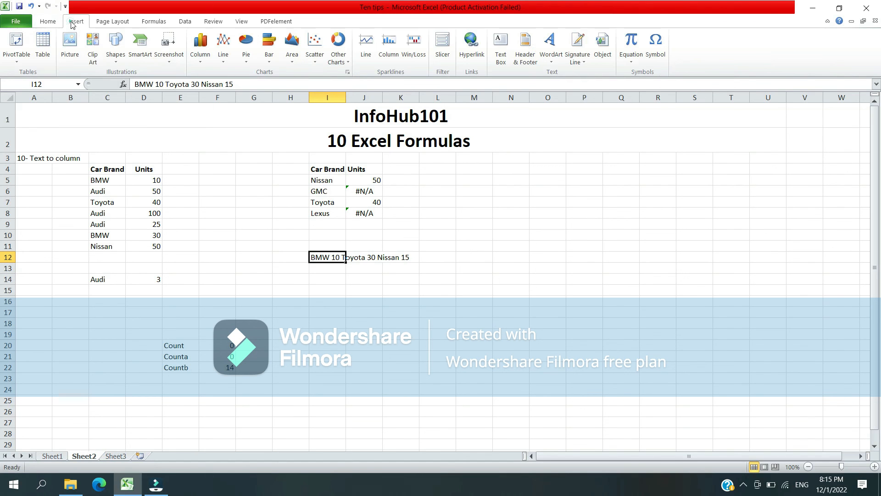
{"action": "left_click", "coordinate": [110, 22]}
{"action": "left_click", "coordinate": [149, 22]}
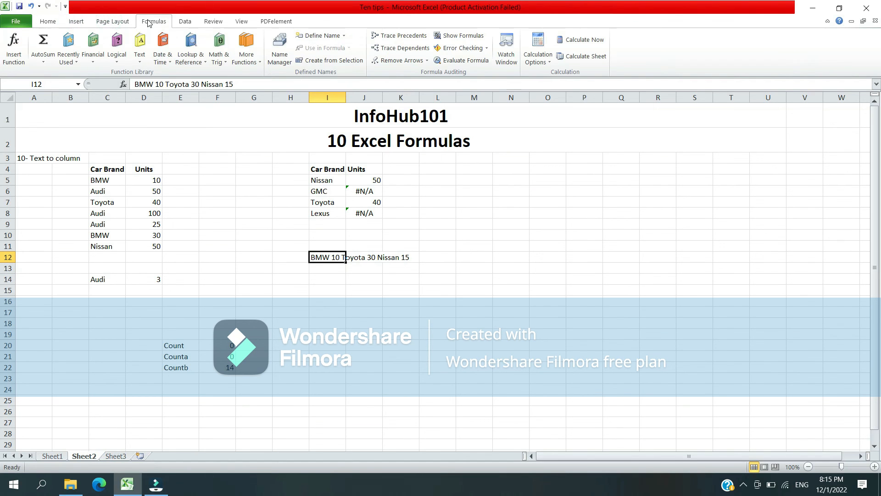
{"action": "left_click", "coordinate": [182, 22]}
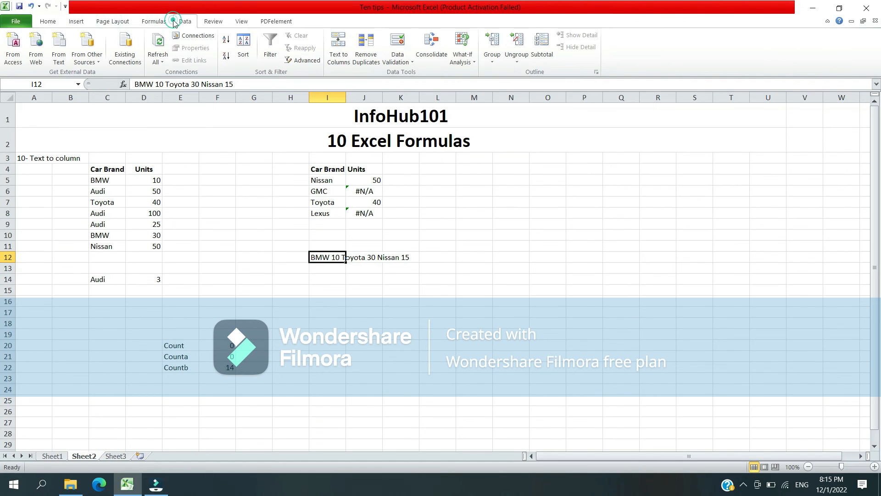
{"action": "left_click", "coordinate": [339, 55]}
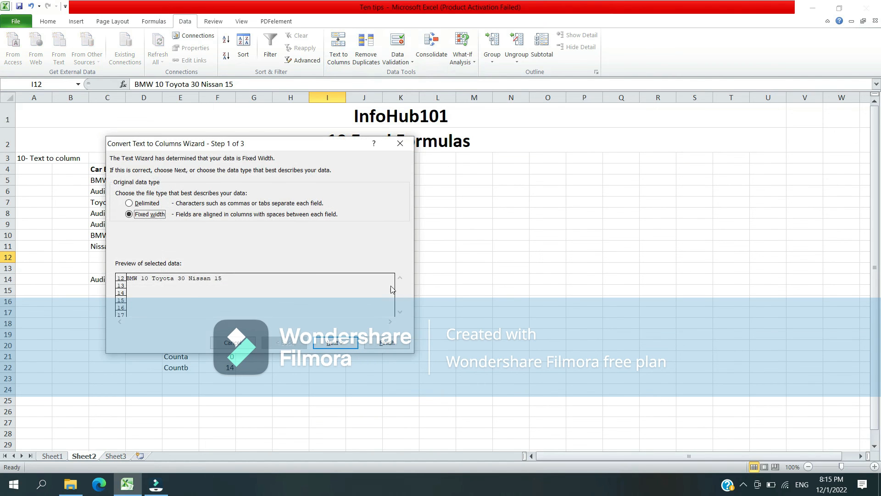
{"action": "left_click_drag", "start_coordinate": [277, 144], "coordinate": [578, 129]}
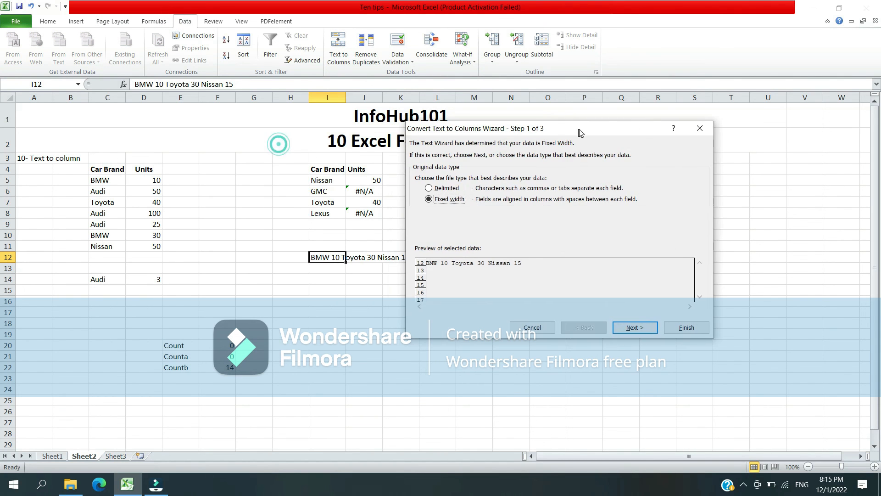
{"action": "left_click", "coordinate": [430, 188]}
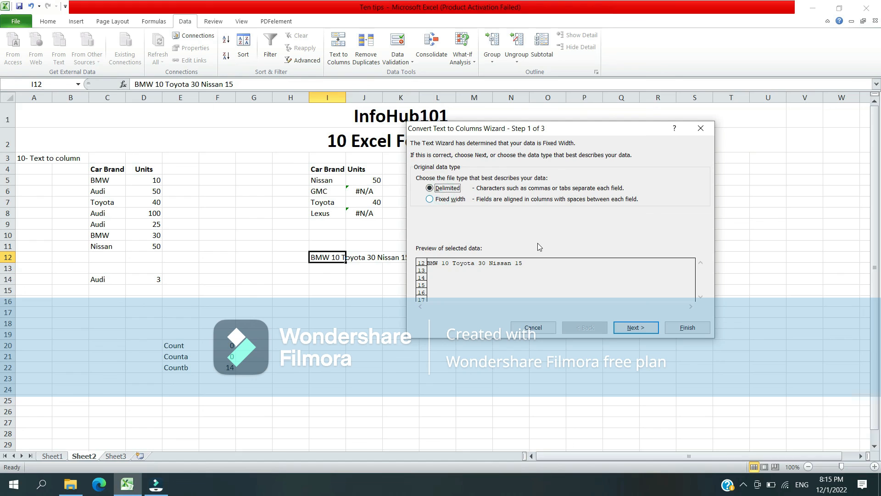
{"action": "left_click", "coordinate": [627, 329]}
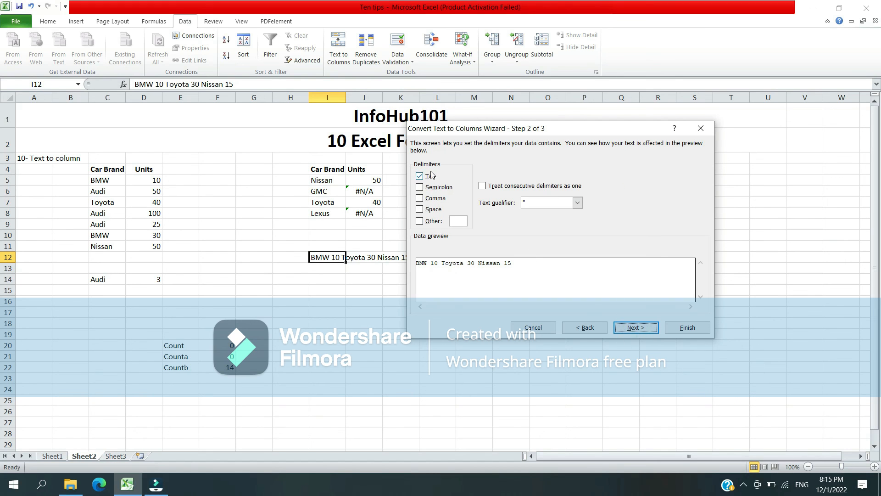
Add Space as a delimiter and finish the conversion with General format and destination $I$12
{"action": "left_click", "coordinate": [420, 210]}
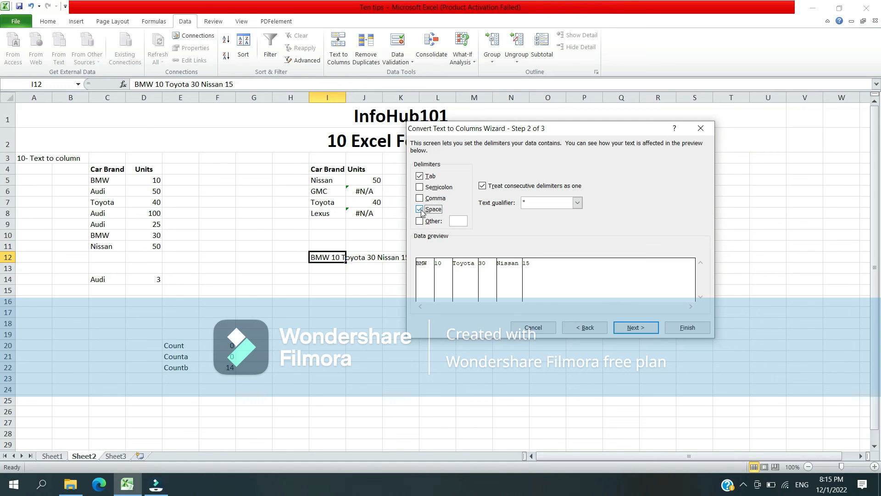
{"action": "left_click", "coordinate": [642, 328]}
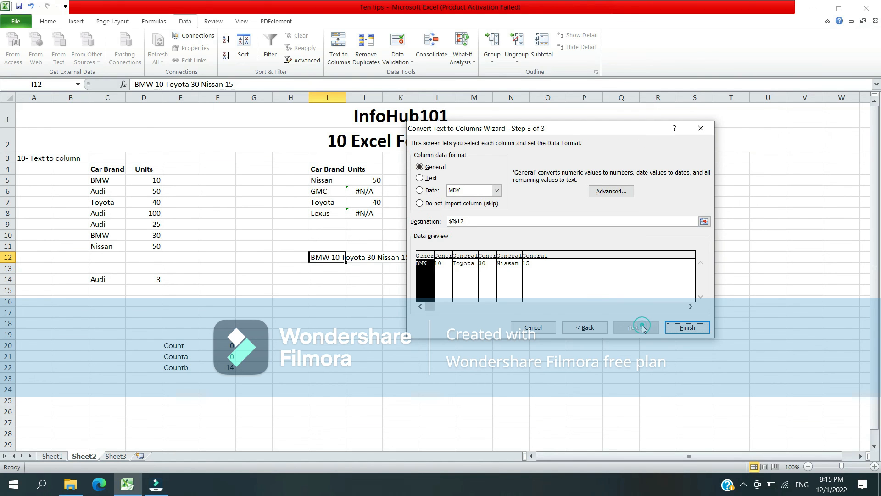
{"action": "left_click", "coordinate": [687, 327]}
{"action": "left_click", "coordinate": [347, 311]}
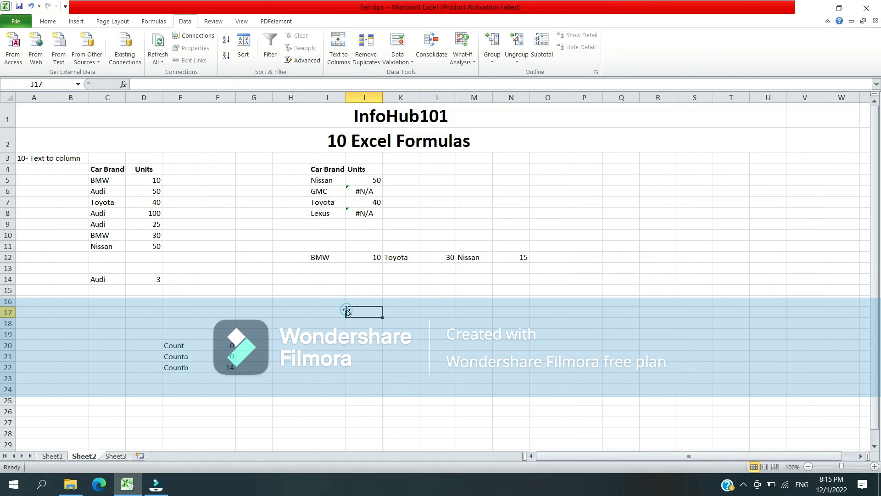
Examine the separated brand and unit values cell by cell across row 12, from I12 to N12
{"action": "left_click", "coordinate": [321, 260]}
{"action": "key", "text": "Right"}
{"action": "key", "text": "Left"}
{"action": "key", "text": "Right"}
{"action": "key", "text": "Right"}
{"action": "key", "text": "Right"}
{"action": "key", "text": "Right"}
{"action": "key", "text": "Right"}
{"action": "key", "text": "Left"}
{"action": "key", "text": "Left"}
{"action": "key", "text": "Left"}
{"action": "key", "text": "Left"}
{"action": "key", "text": "Left"}
{"action": "key", "text": "Down"}
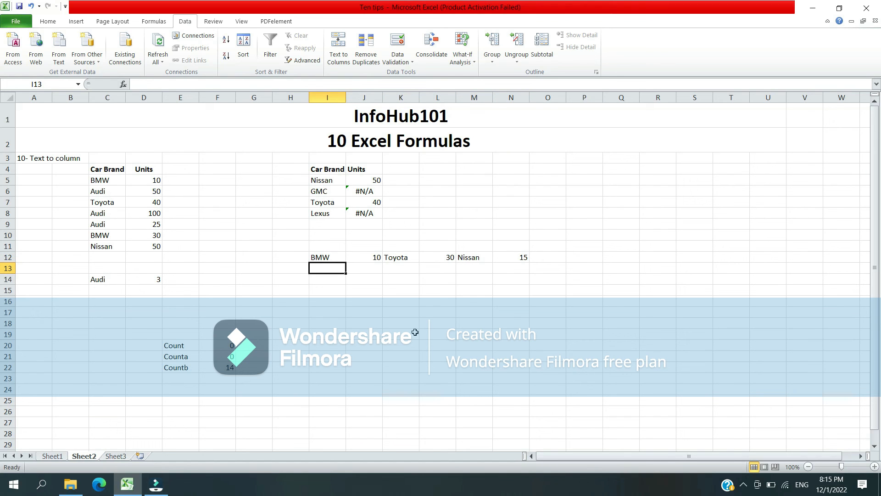
Enter the sample text "BMW 10 Toyota 30 Nissan 15" in I13 and move it down to I14
{"action": "type", "text": "BMW 10 Toyota"}
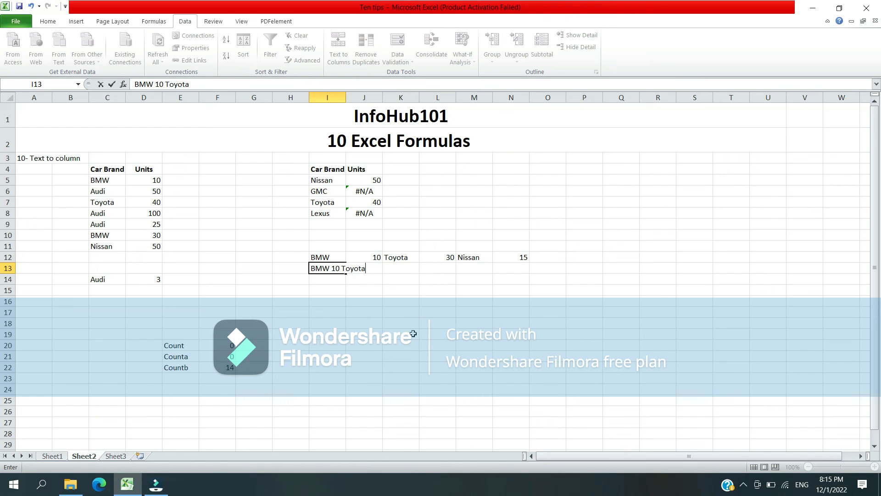
{"action": "type", "text": " 30 Nissan 15"}
{"action": "key", "text": "Return"}
{"action": "key", "text": "Up"}
{"action": "key", "text": "ctrl+x"}
{"action": "key", "text": "Down"}
{"action": "key", "text": "ctrl+v"}
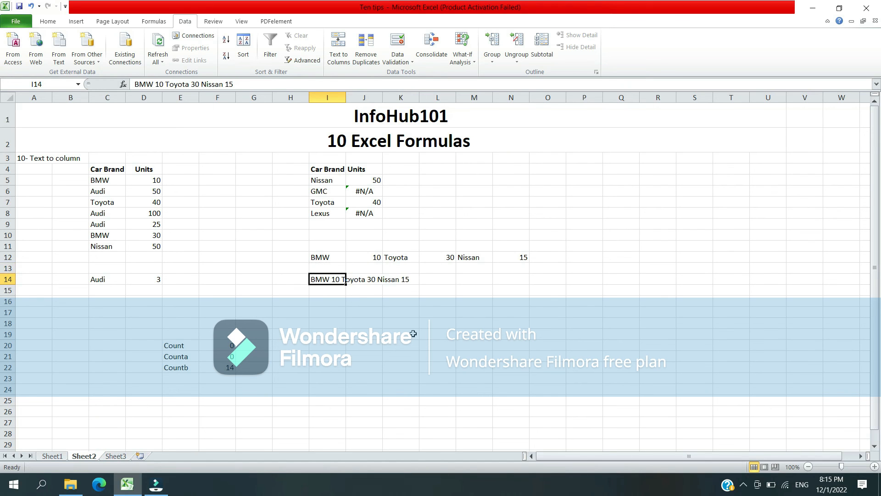
Run Text to Columns on I14 as Fixed width, leaving column breaks only before Toyota and Nissan within the first two brand-unit pairs
{"action": "left_click", "coordinate": [338, 46]}
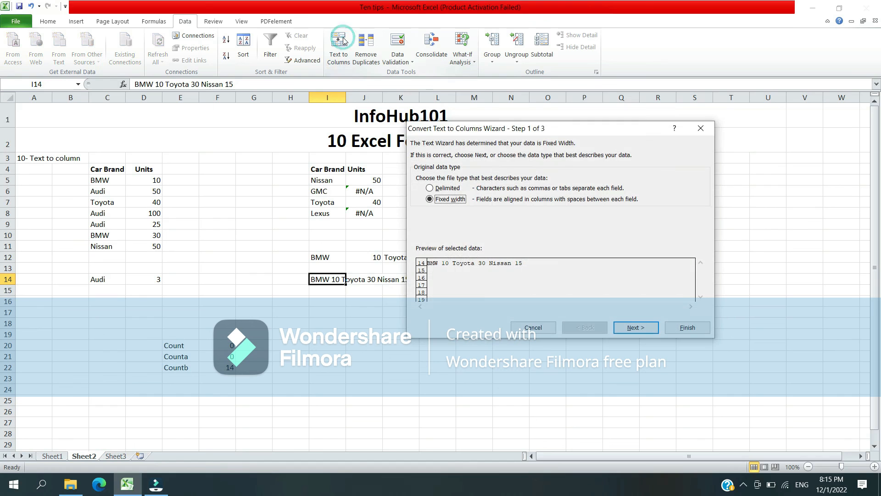
{"action": "left_click", "coordinate": [635, 327]}
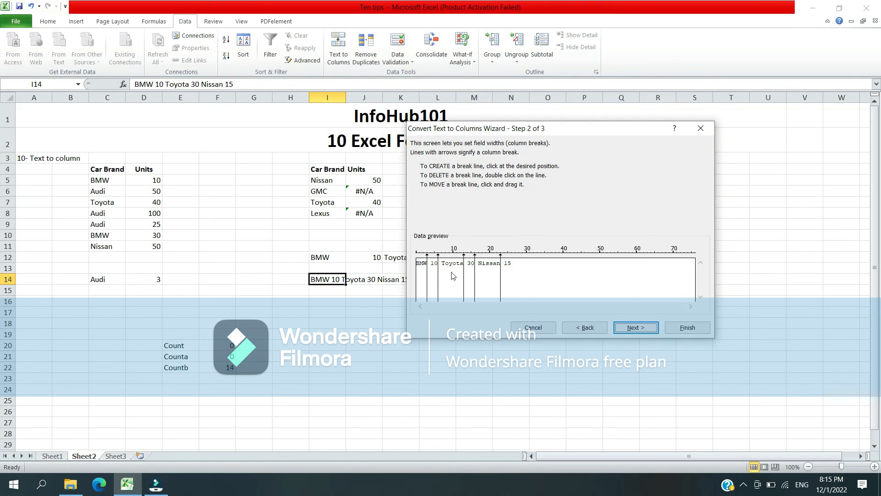
{"action": "double_click", "coordinate": [427, 275]}
{"action": "left_click_drag", "start_coordinate": [438, 274], "coordinate": [442, 273]}
{"action": "double_click", "coordinate": [464, 273]}
{"action": "left_click_drag", "start_coordinate": [476, 272], "coordinate": [478, 272]}
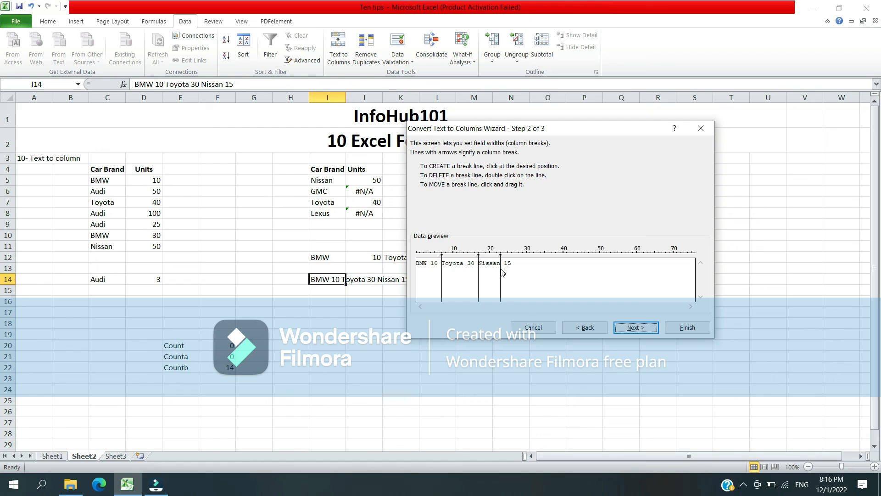
Remove the column break between Nissan and 15 and finish the fixed-width conversion
{"action": "double_click", "coordinate": [500, 272]}
{"action": "left_click", "coordinate": [505, 264]}
{"action": "double_click", "coordinate": [505, 268]}
{"action": "left_click", "coordinate": [643, 328]}
{"action": "left_click", "coordinate": [684, 327]}
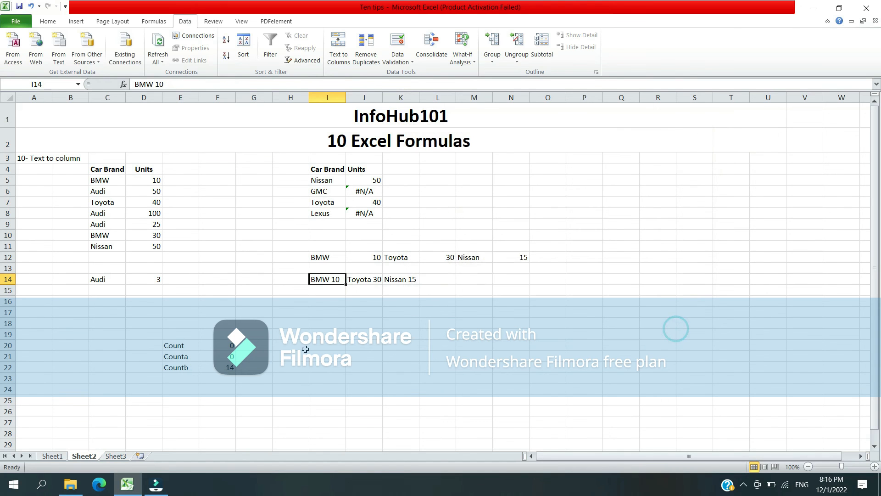